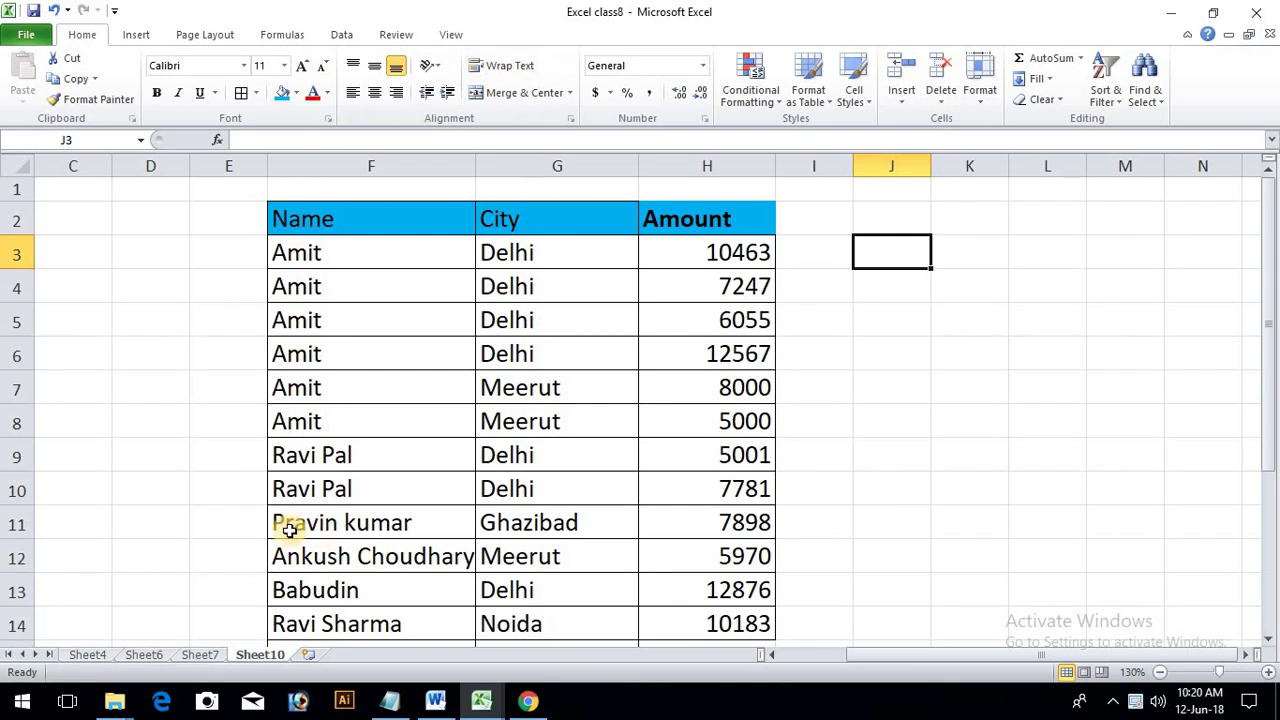
Open Sheet7 and select the first empty cell under Sr. No, A2.
left_click(200, 656)
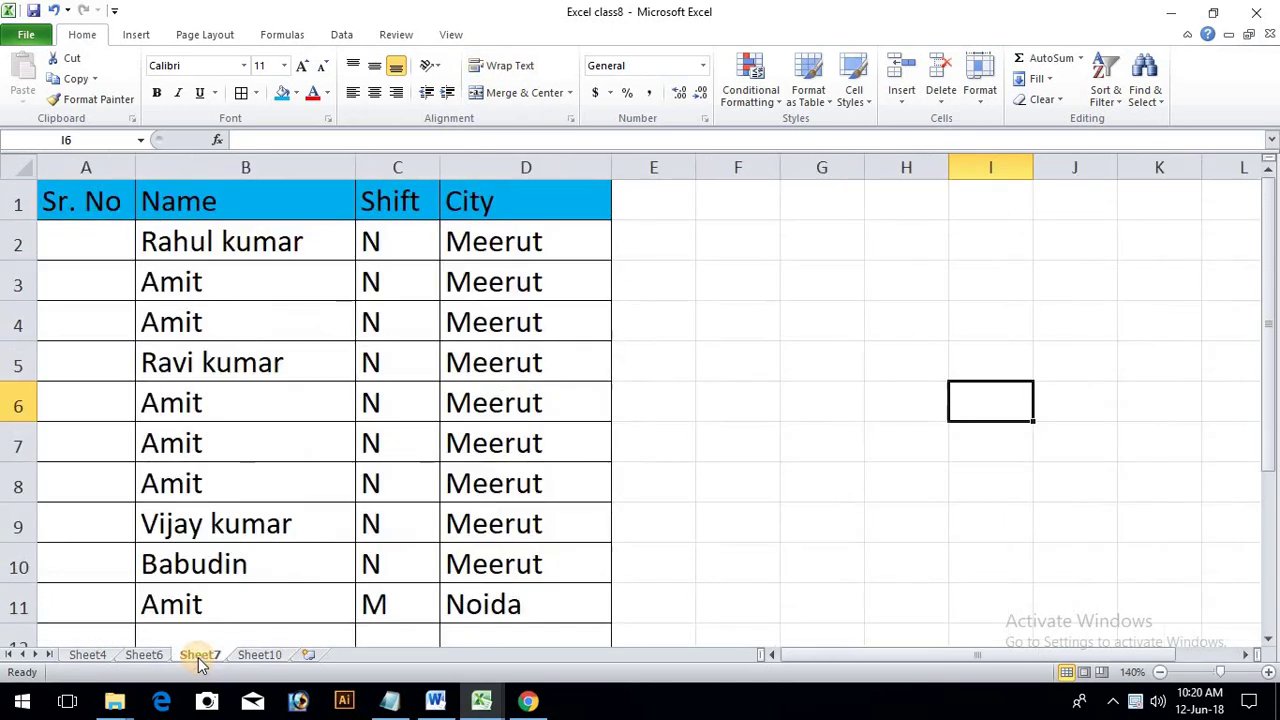
left_click(707, 240)
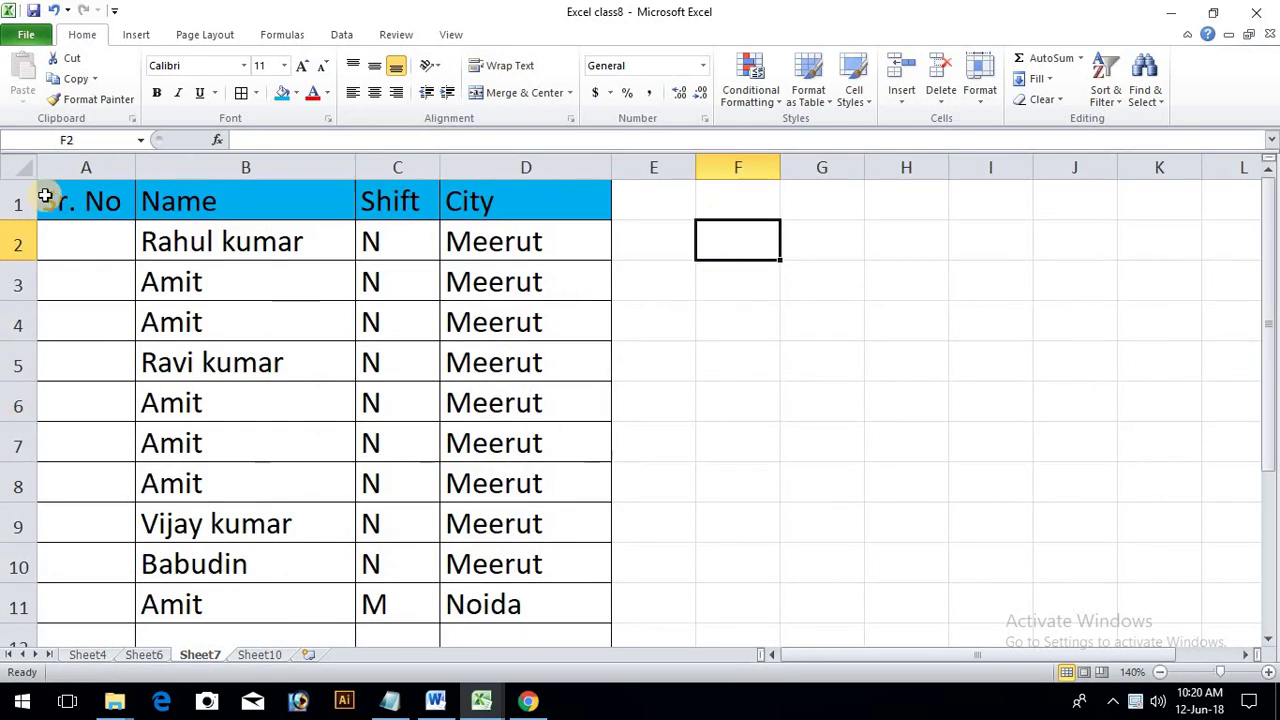
left_click(102, 240)
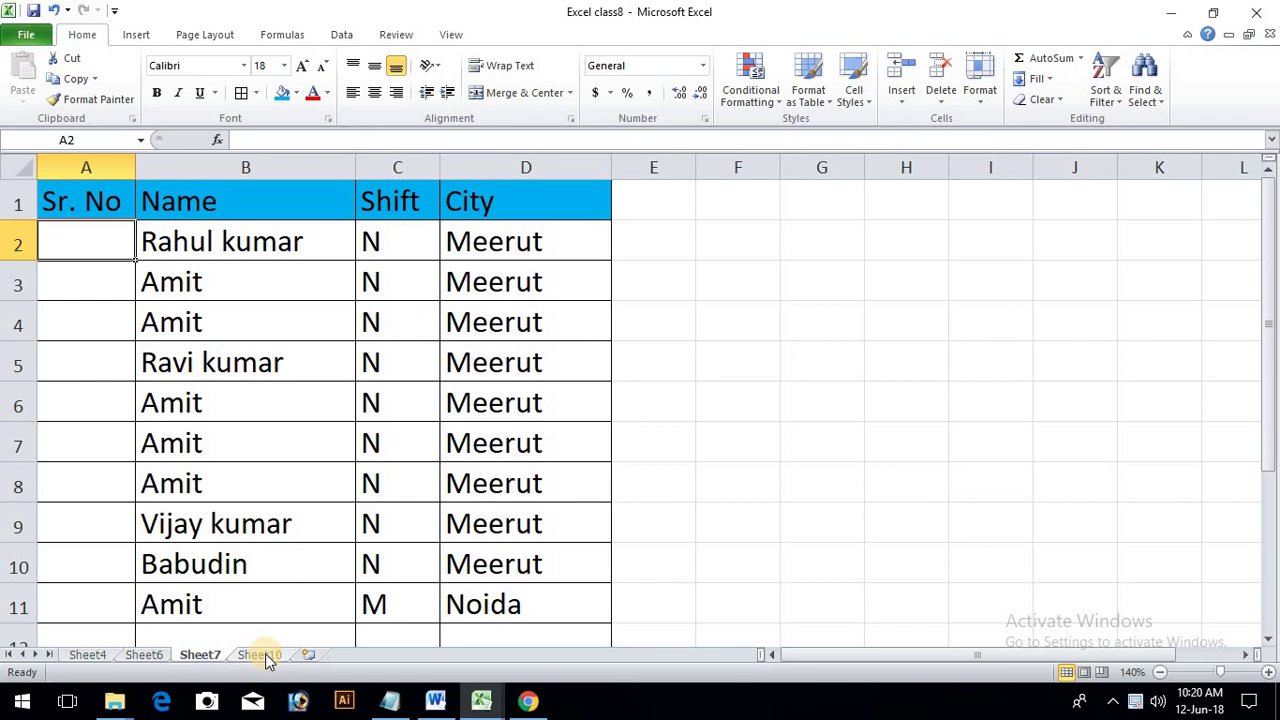
left_click(787, 102)
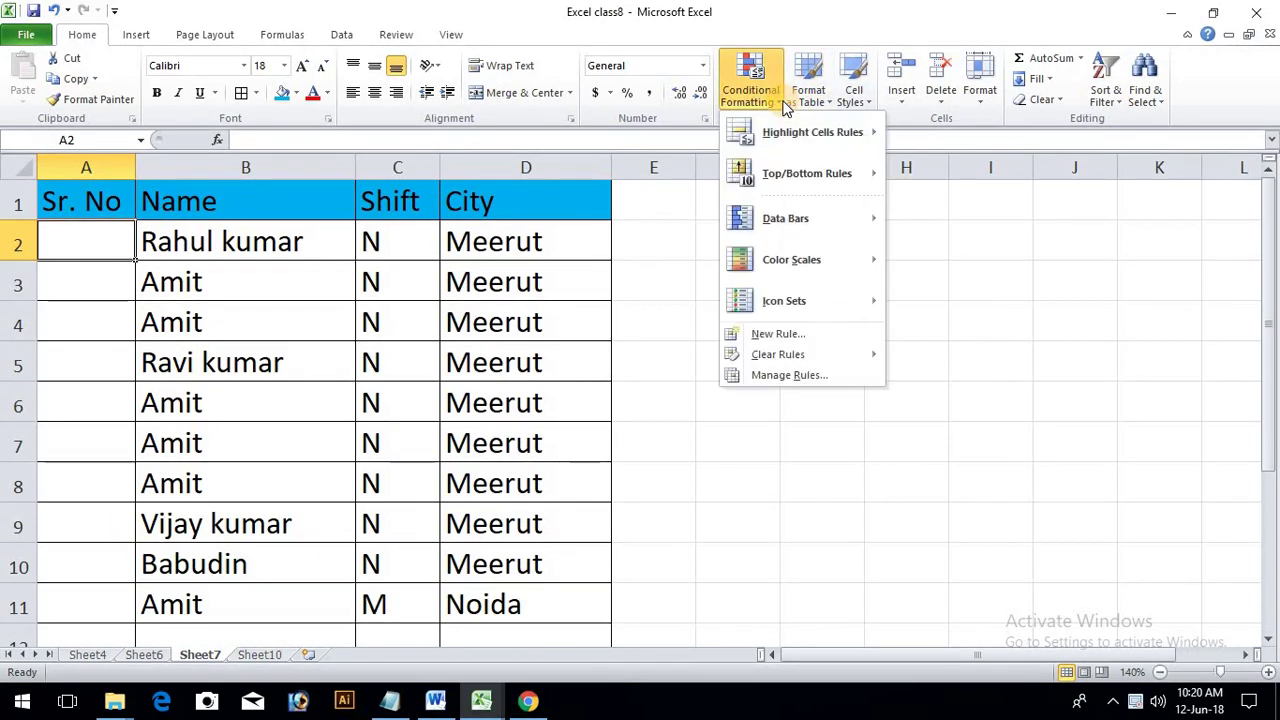
mouse_move(788, 126)
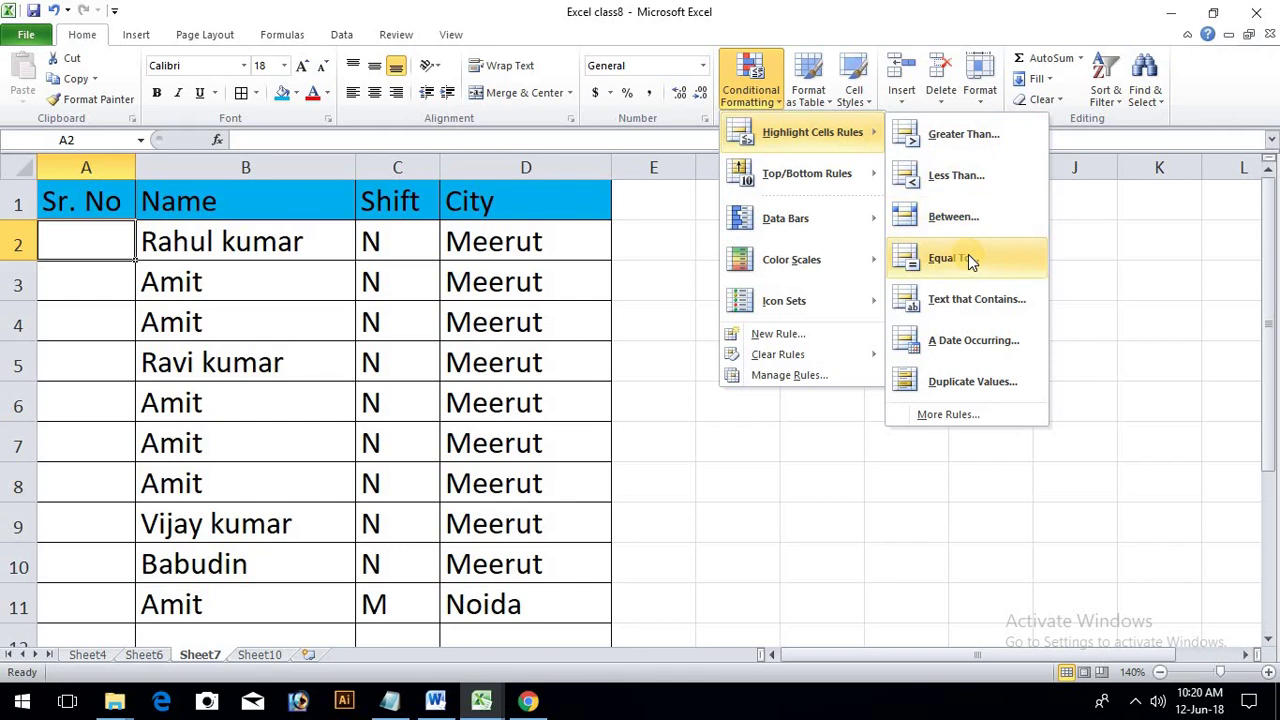
left_click(823, 523)
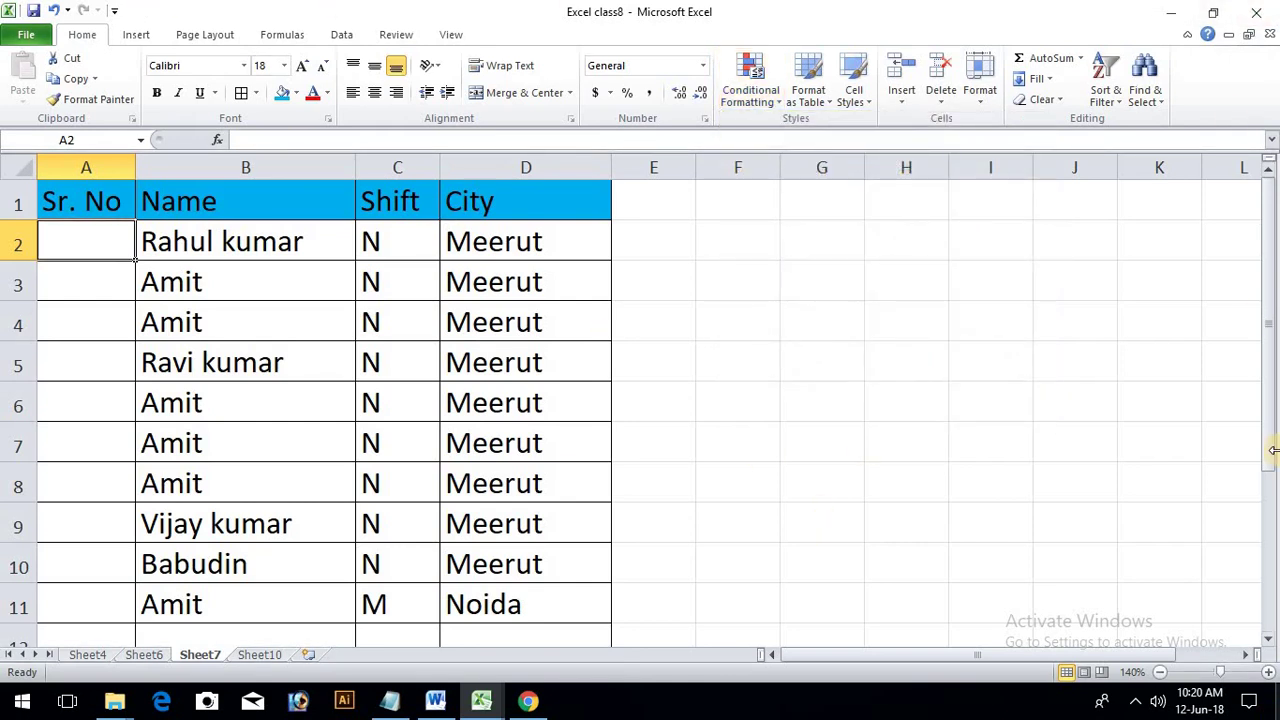
left_click(741, 294)
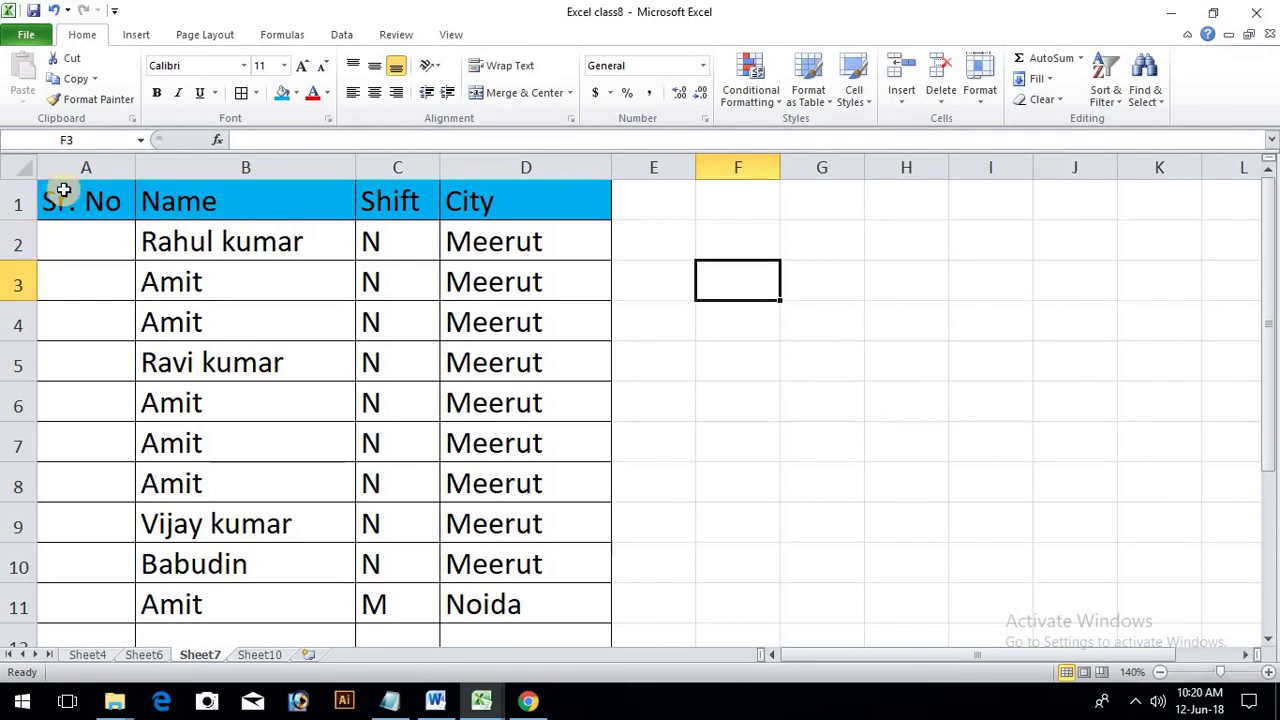
left_click(86, 246)
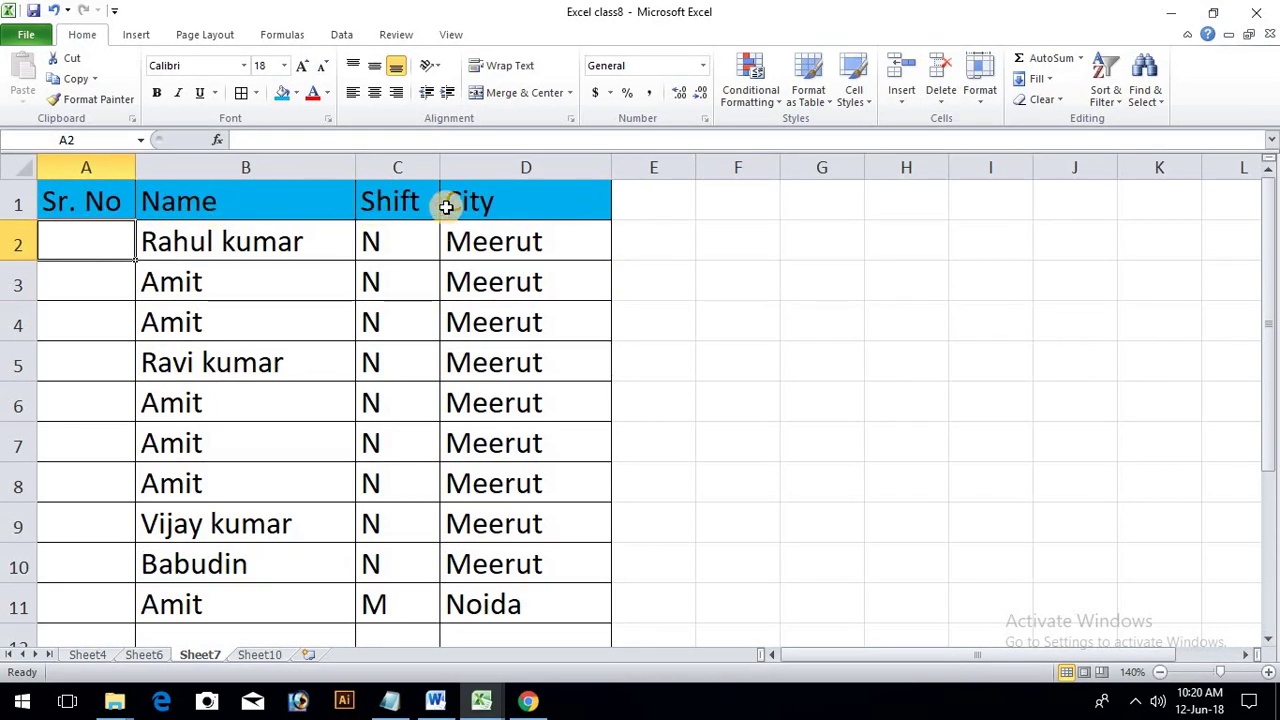
left_click(488, 210)
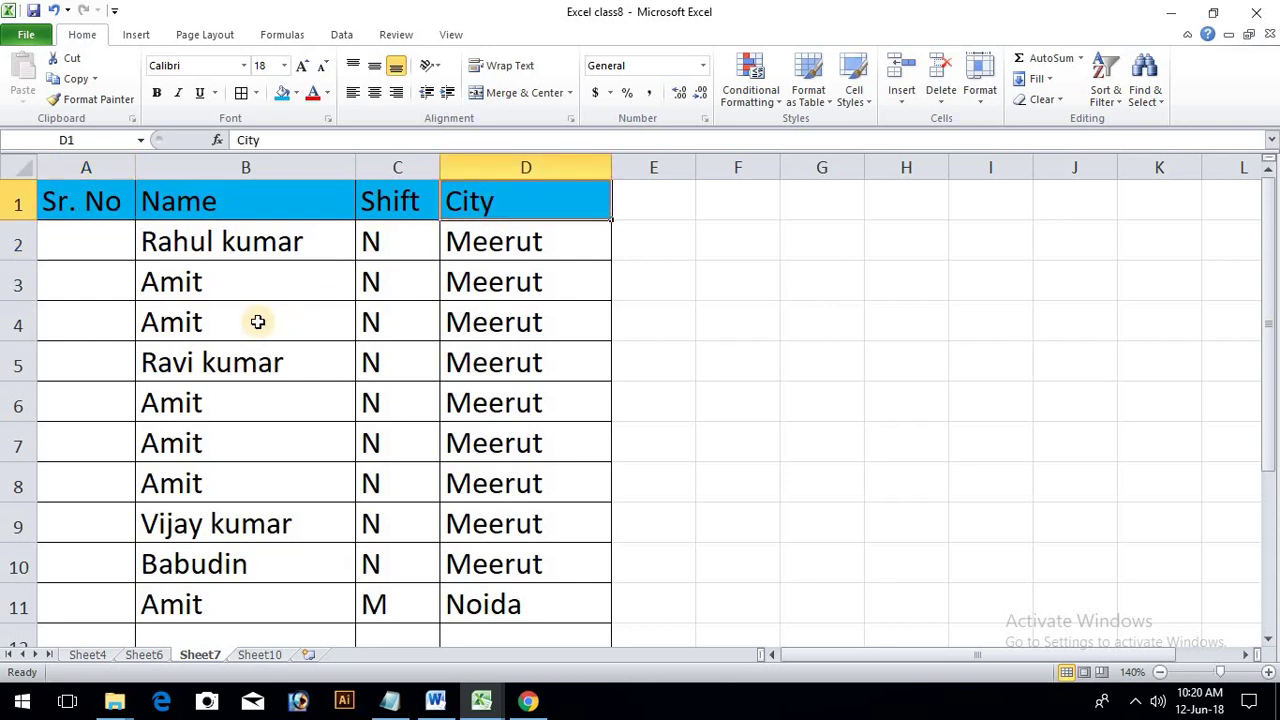
Enter 1 in A2 as the first serial number and the formula =A2+1 in A3.
left_click(90, 245)
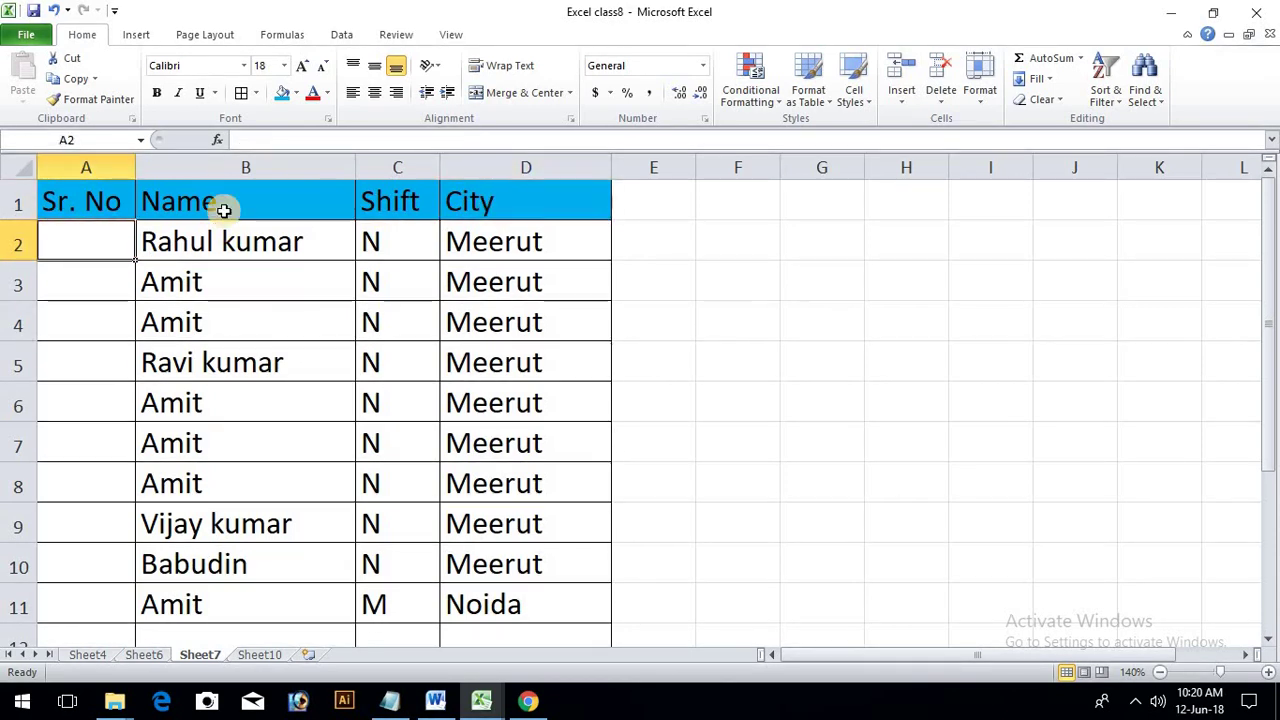
type("1")
key("Return")
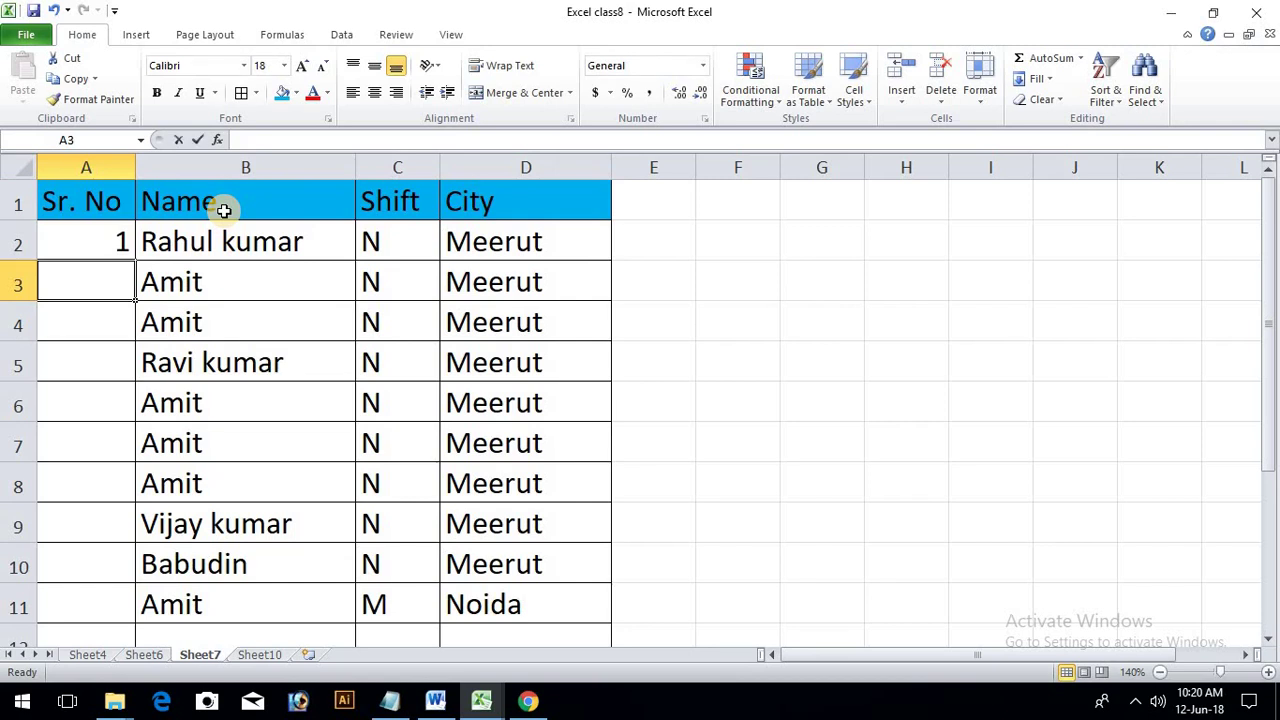
type("=")
key("Up")
type("+1")
key("Return")
Fill the serial number formula from A3 down to A11, the last row with a name.
key("Up")
key("Right")
key("ctrl+Down")
key("Left")
key("ctrl+shift+Up")
key("ctrl+d")
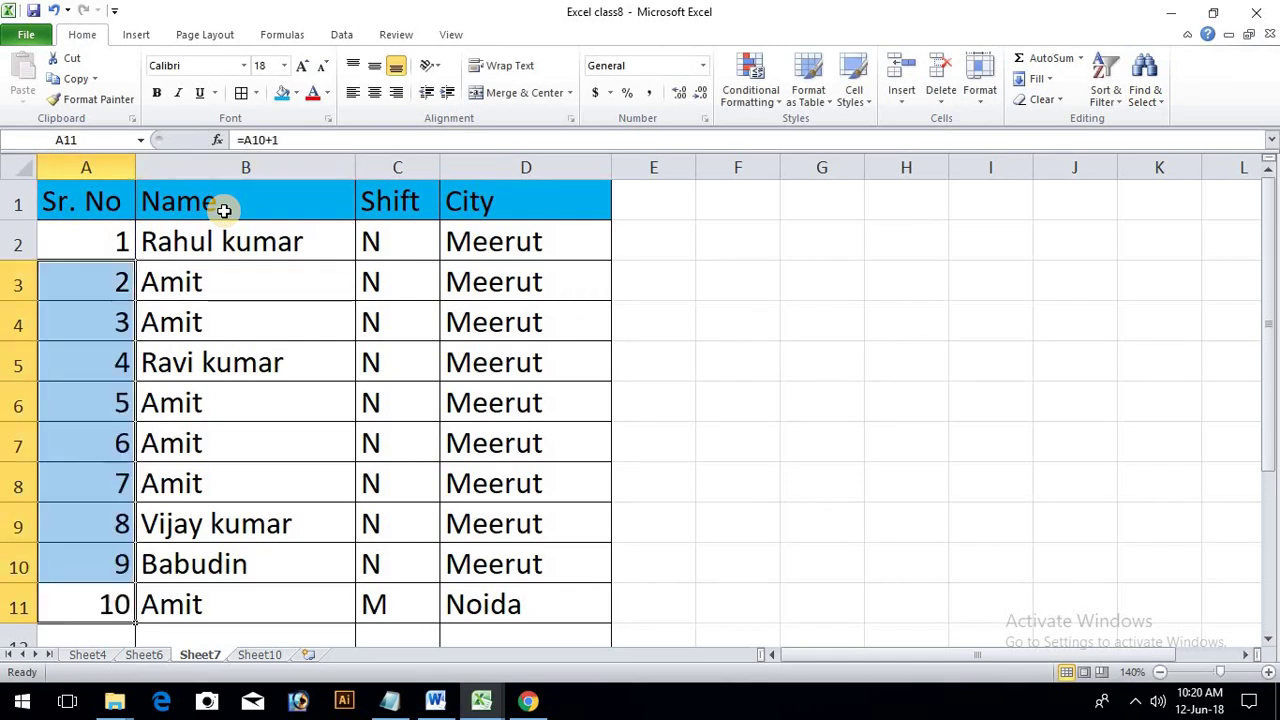
Convert the serial numbers in A2:A11 to fixed values by copying them and pasting values over themselves.
left_click(453, 443)
left_click(175, 327)
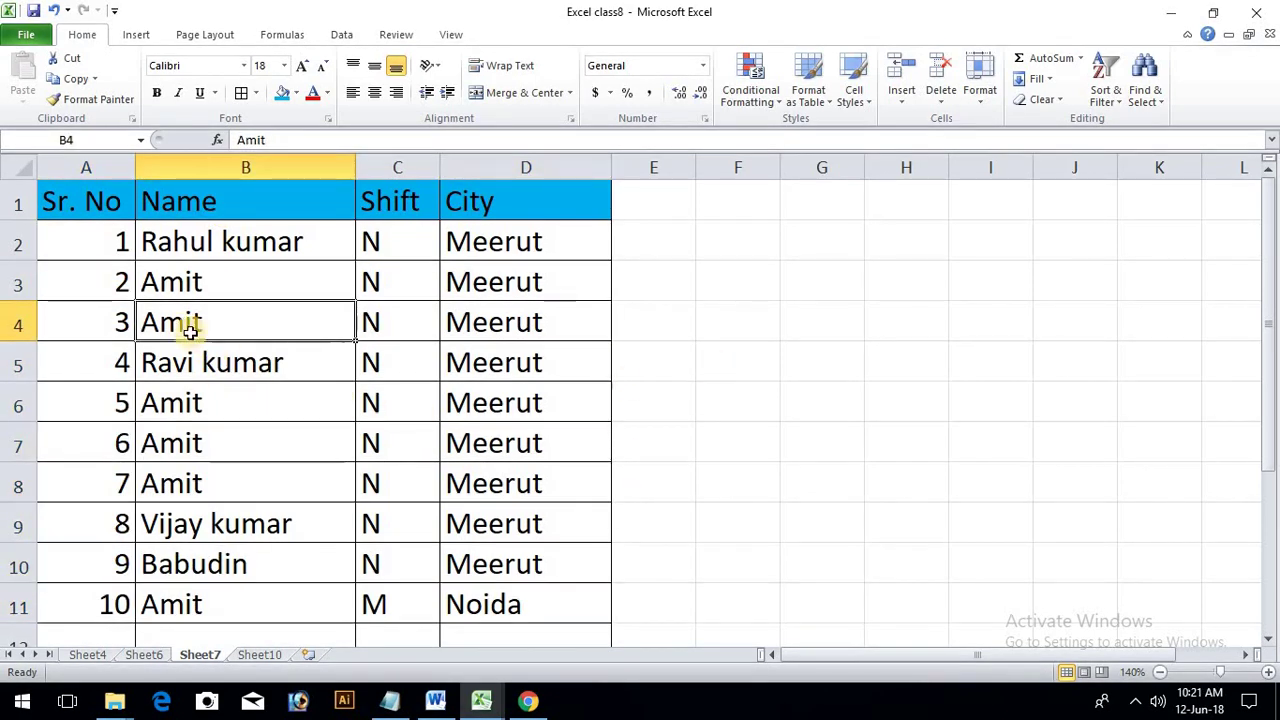
left_click(125, 246)
key("ctrl+shift+Down")
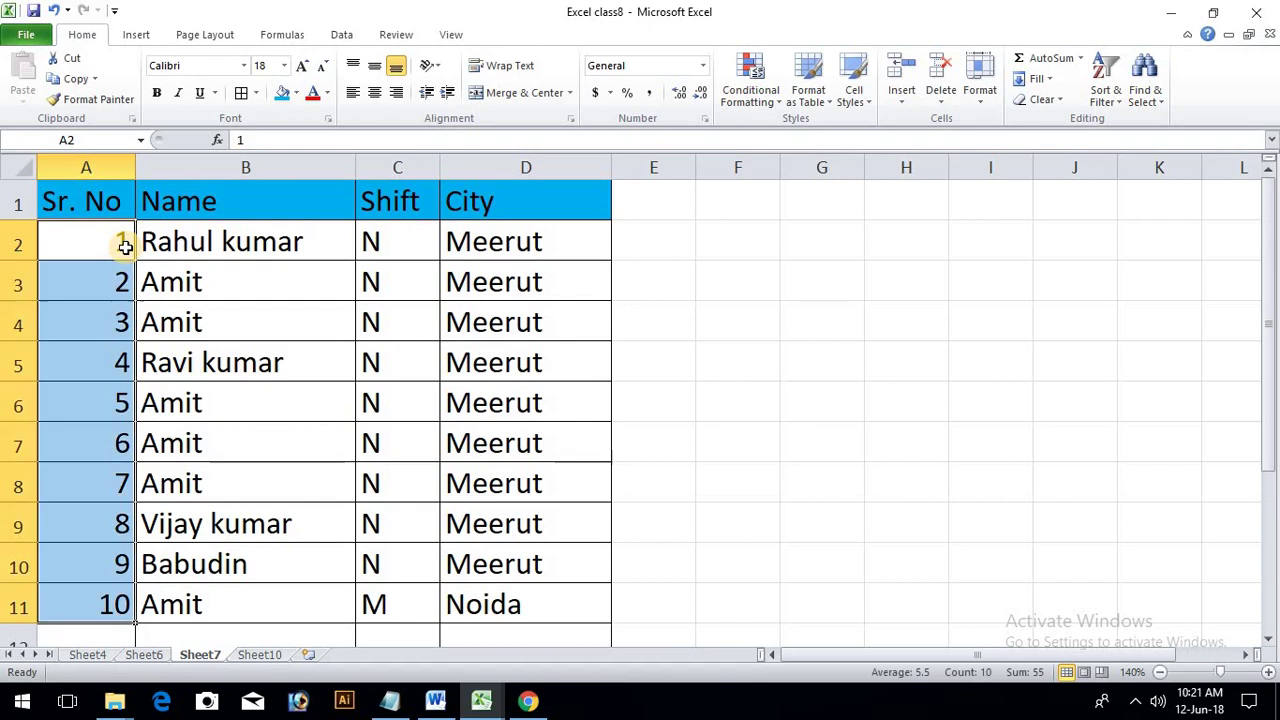
key("ctrl+c")
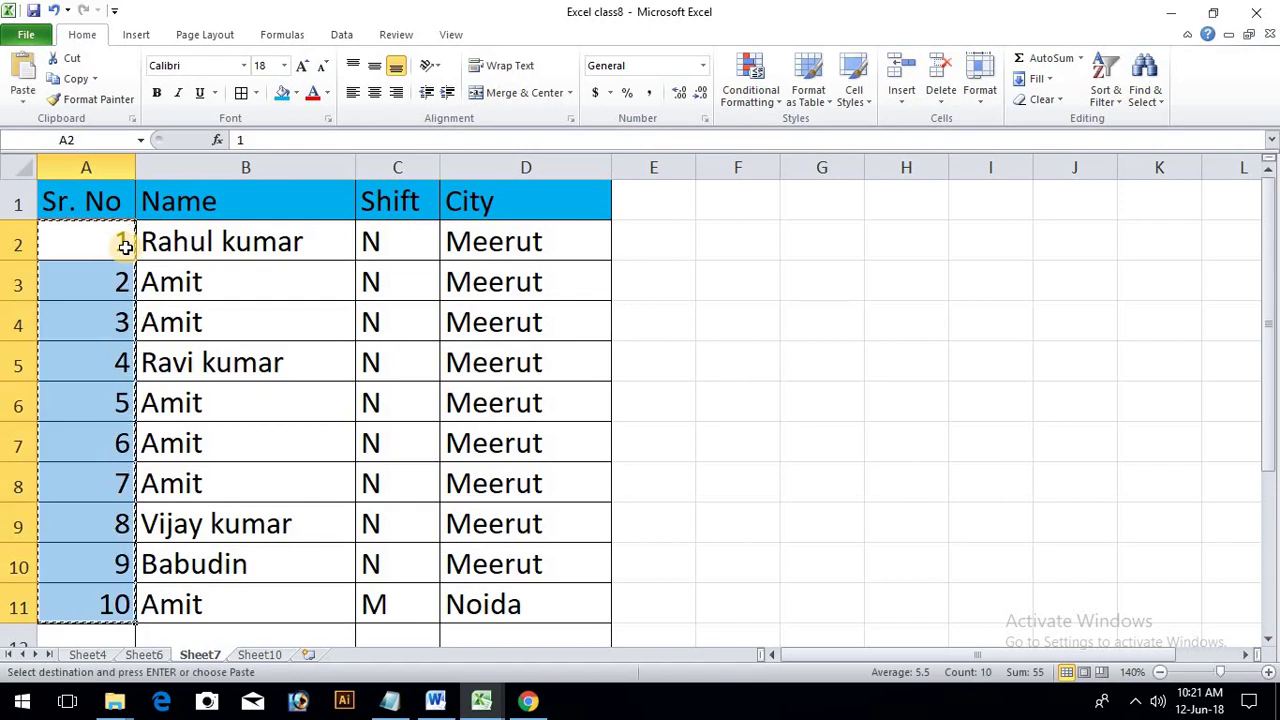
key("ctrl+alt+v")
key("v")
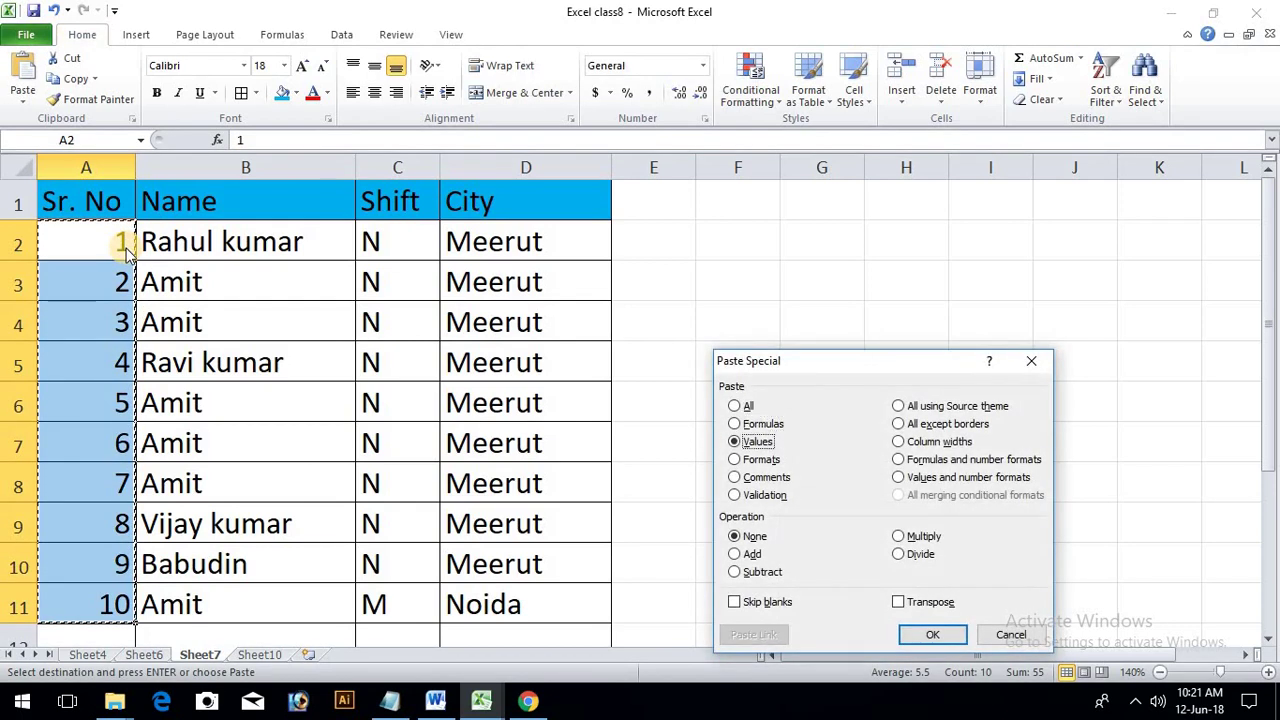
key("Return")
key("Escape")
Clear the contents of the records in rows 4 and 5, from Sr. No through City.
key("Right")
key("Down")
key("Down")
key("Left")
key("Right")
key("Left")
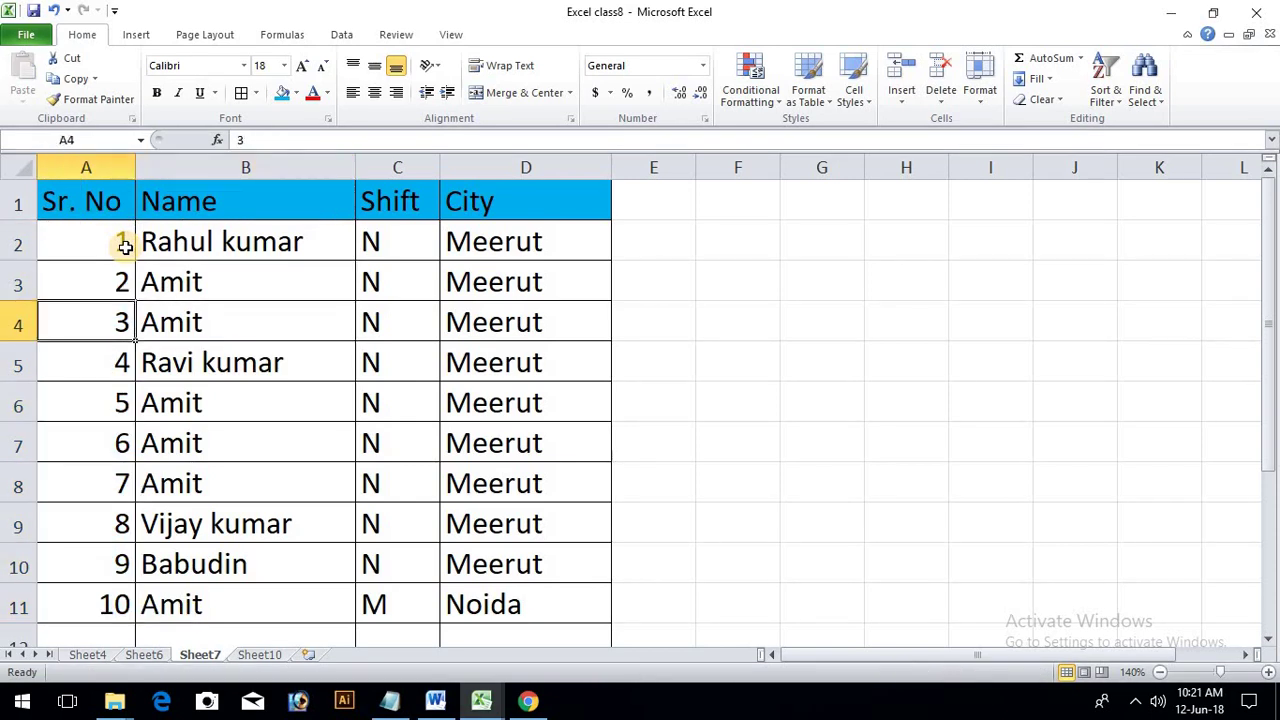
key("shift+Down")
key("shift+Right")
key("shift+Right")
key("shift+Right")
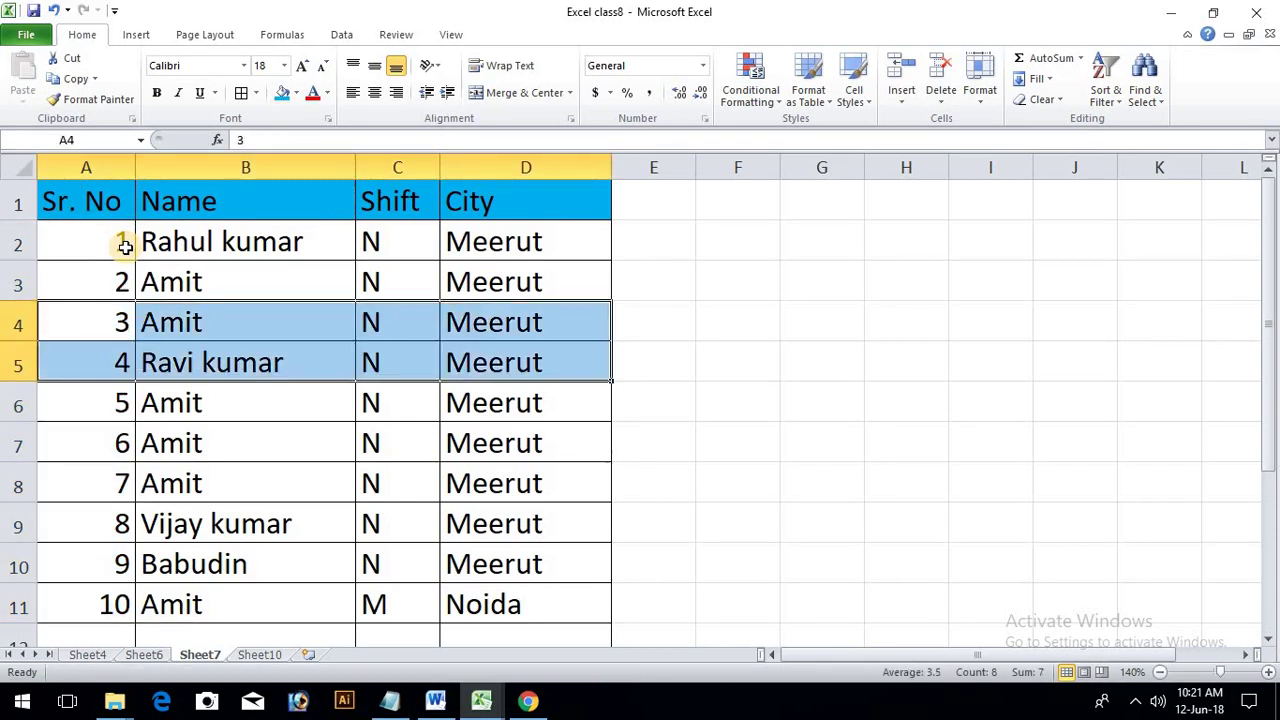
key("Delete")
Renumber the first record below the two blank rows by entering 3 in A6.
key("Down")
key("Down")
key("Down")
key("Up")
key("Up")
key("Up")
key("Up")
key("Up")
key("Down")
key("Down")
key("Down")
key("Down")
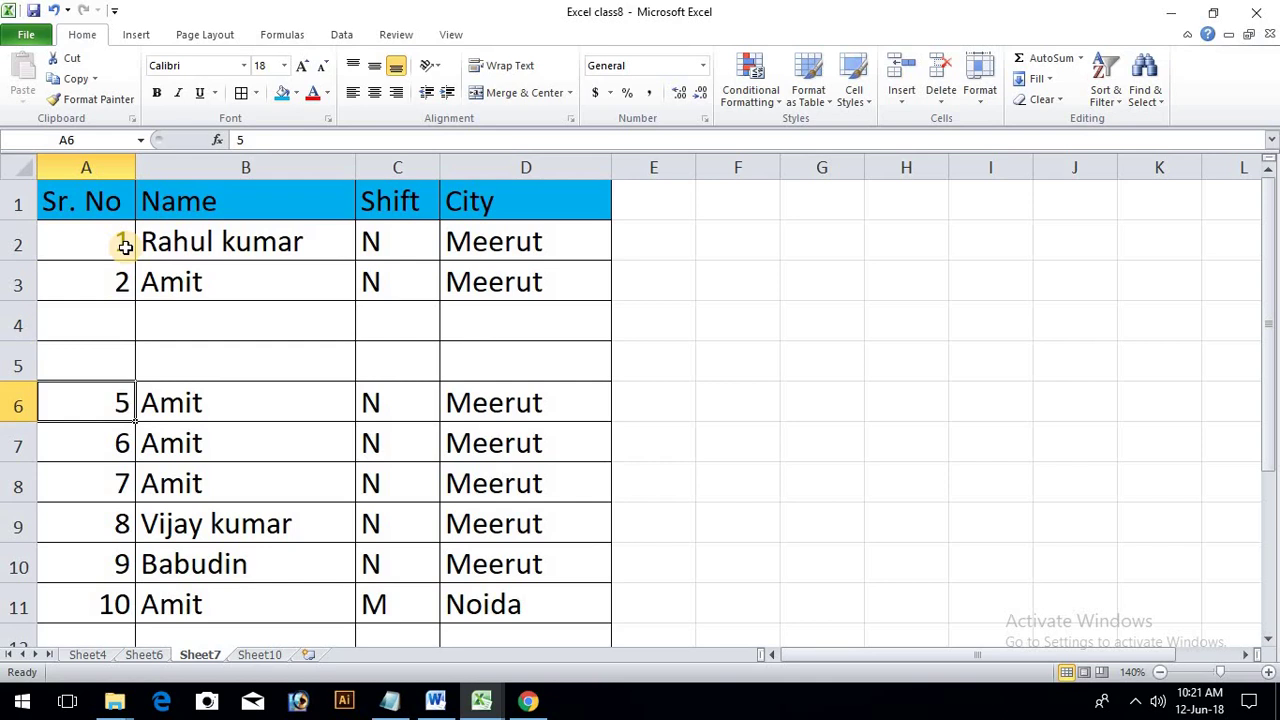
type("3")
key("Return")
Renumber the following record by entering 4 in A7.
key("Up")
key("Up")
key("Down")
key("Down")
key("Down")
key("Up")
key("Up")
key("Up")
key("Up")
key("Down")
key("Down")
key("Down")
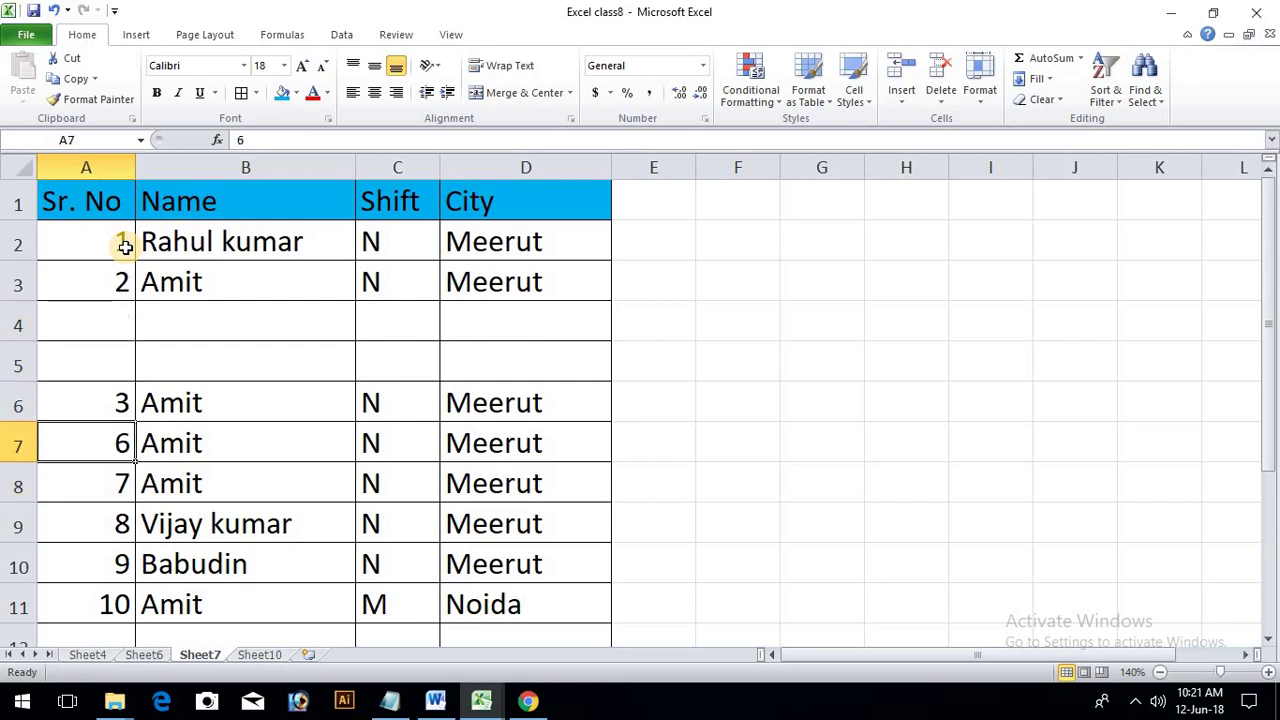
type("4")
key("Return")
Clear the contents of the record in row 7, from Sr. No through City.
key("Right")
key("Up")
key("Up")
key("Left")
key("Down")
key("shift+Right")
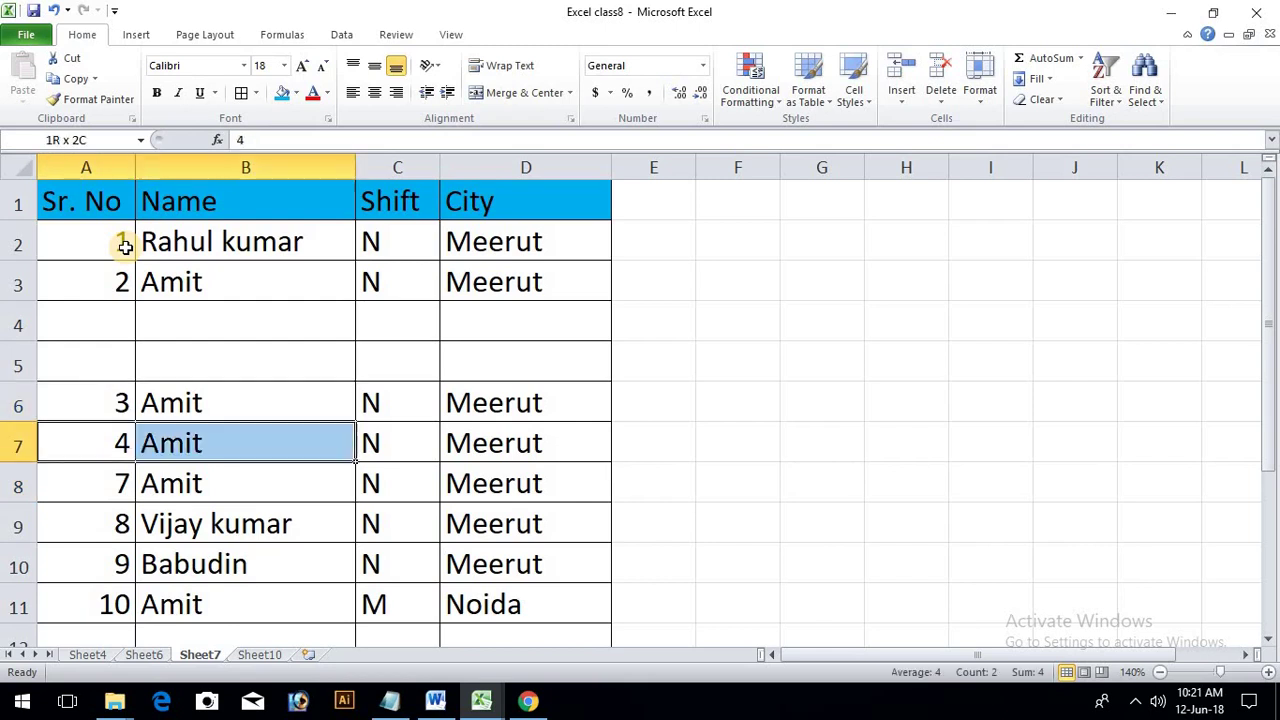
key("shift+Right")
key("shift+Right")
key("Delete")
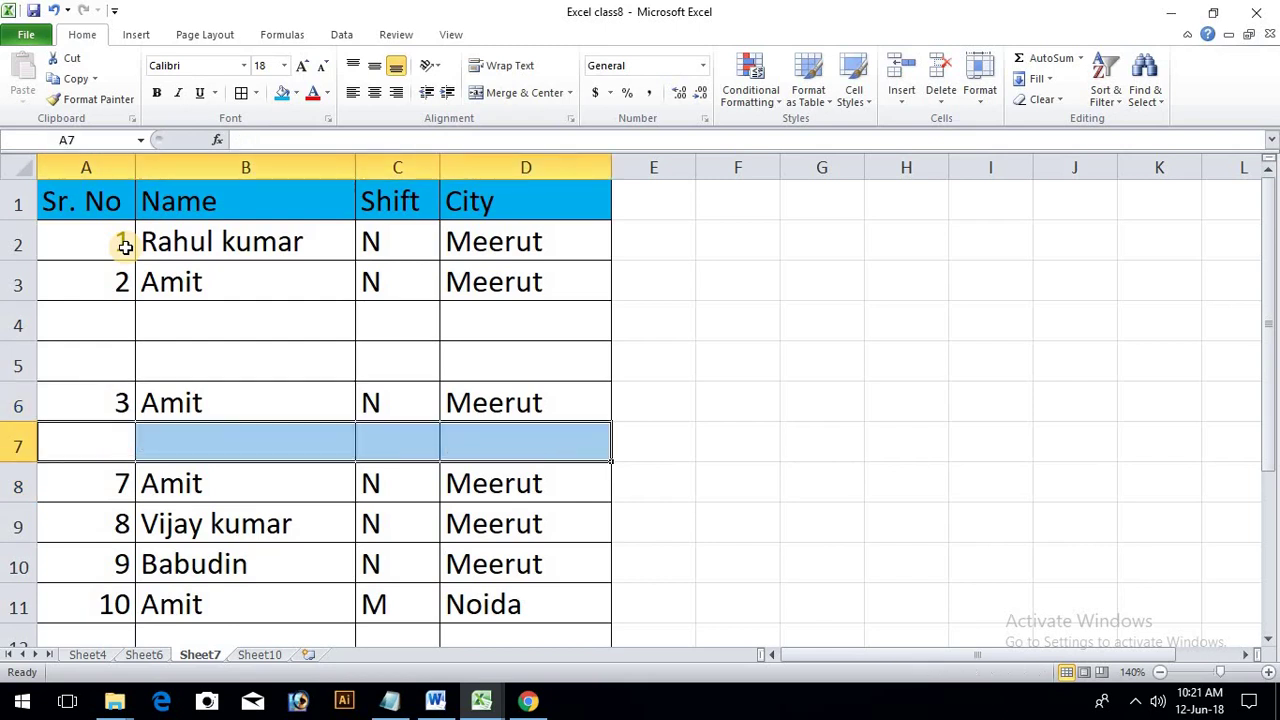
Clear all the serial numbers in A2:A11, keeping the Sr. No header.
key("Down")
key("Up")
key("Up")
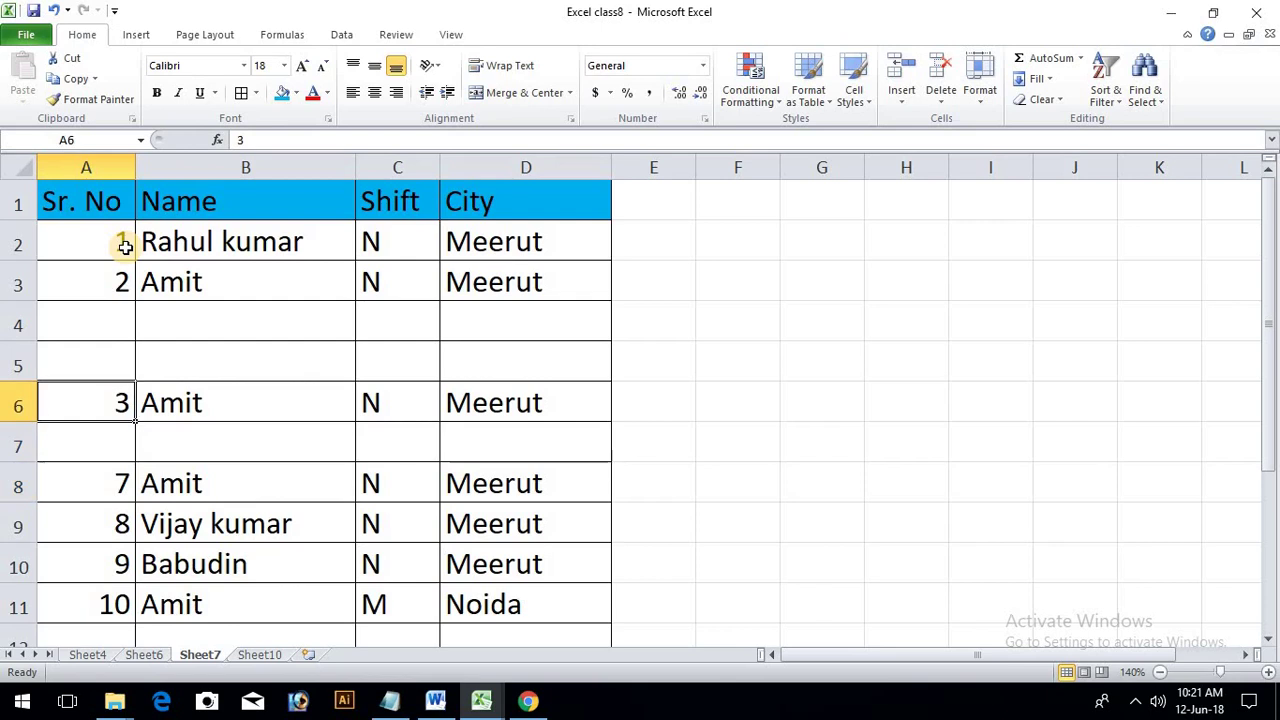
key("Down")
key("Down")
key("Up")
key("Up")
key("Up")
key("Up")
key("Up")
key("Up")
key("Up")
key("Down")
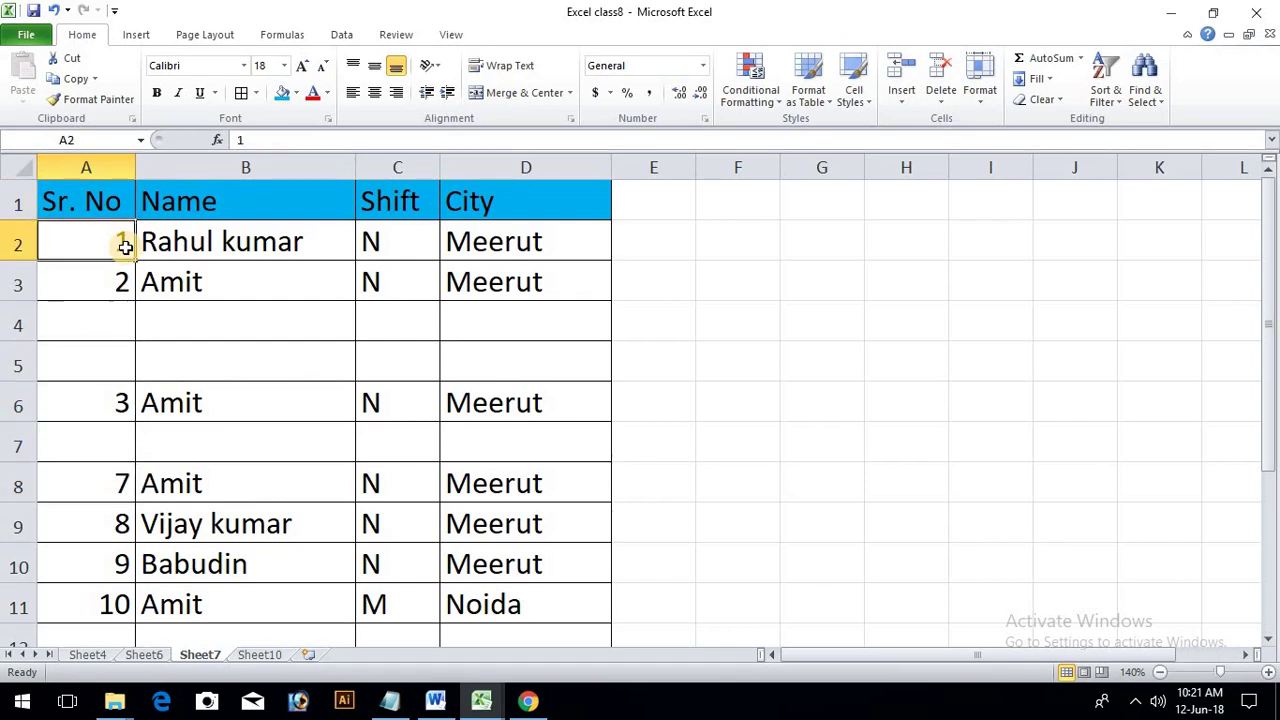
key("shift+Down")
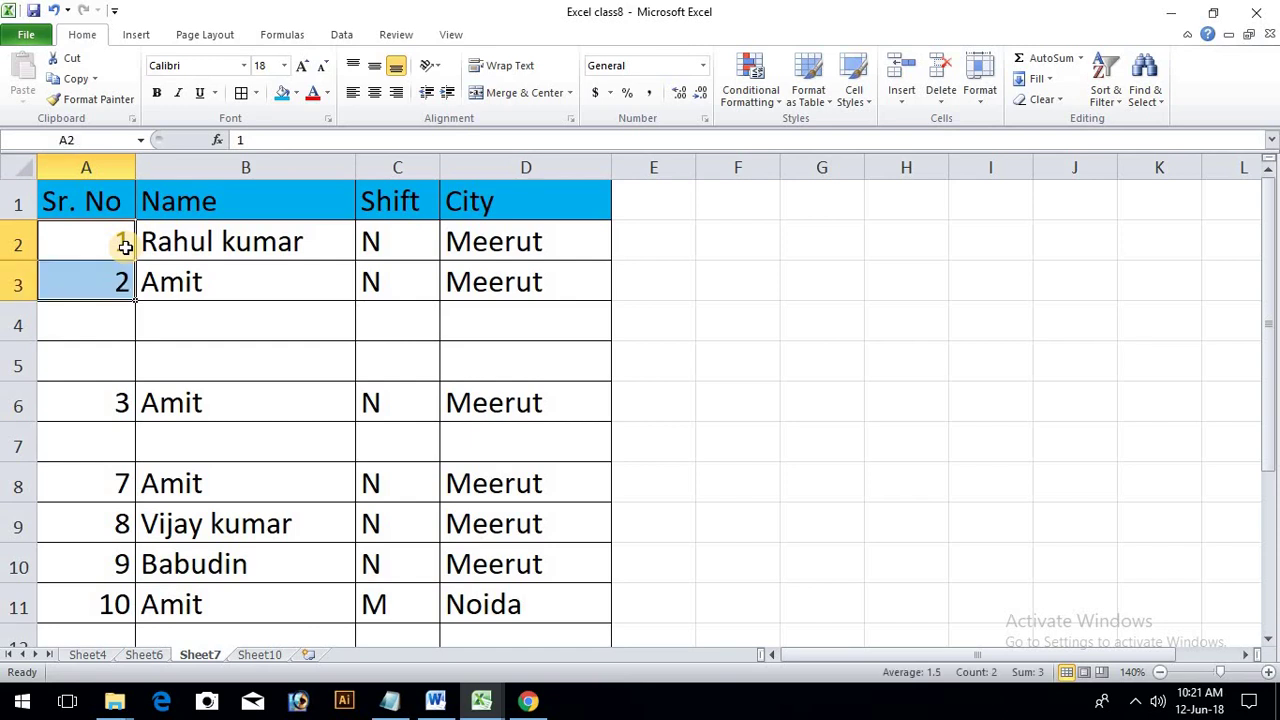
key("shift+Down")
key("shift+Down")
key("shift+Down")
key("shift+Down")
key("shift+Down")
key("shift+Down")
key("shift+Down")
key("shift+Down")
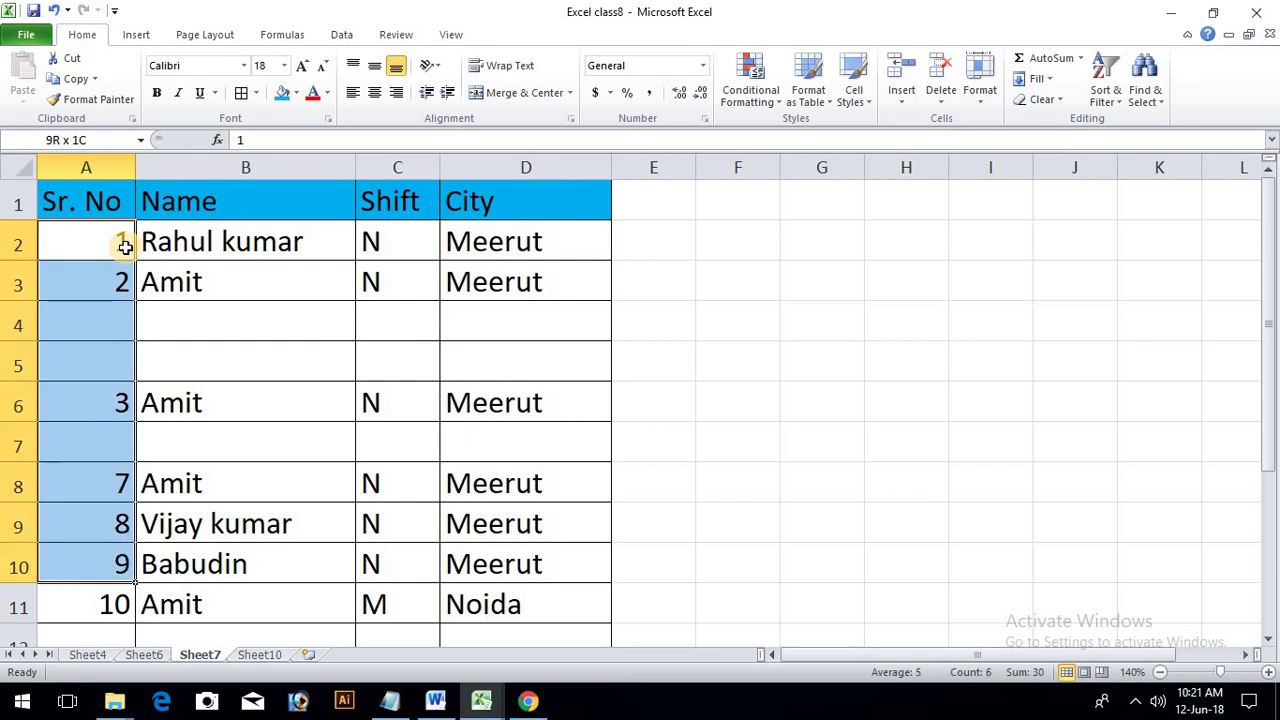
key("Delete")
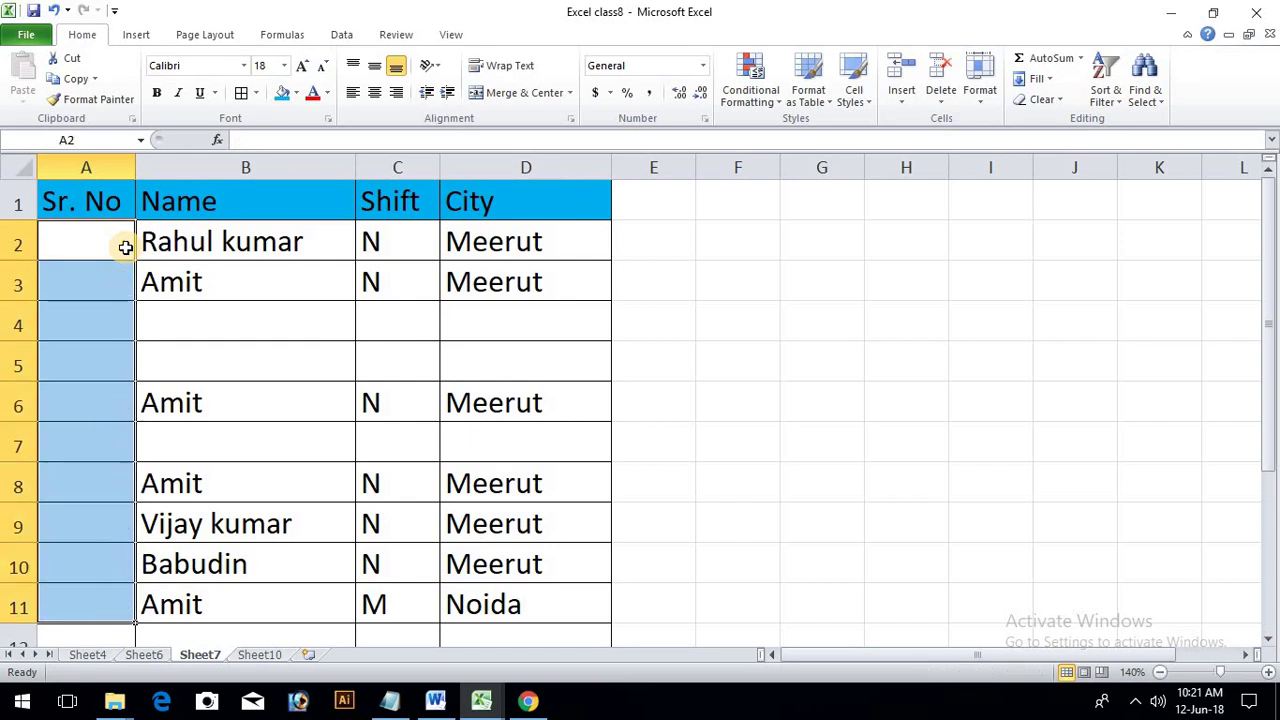
Begin an IF formula in A2 that tests whether B2 is empty and returns a blank if so: =IF(B2="","",.
left_click(714, 243)
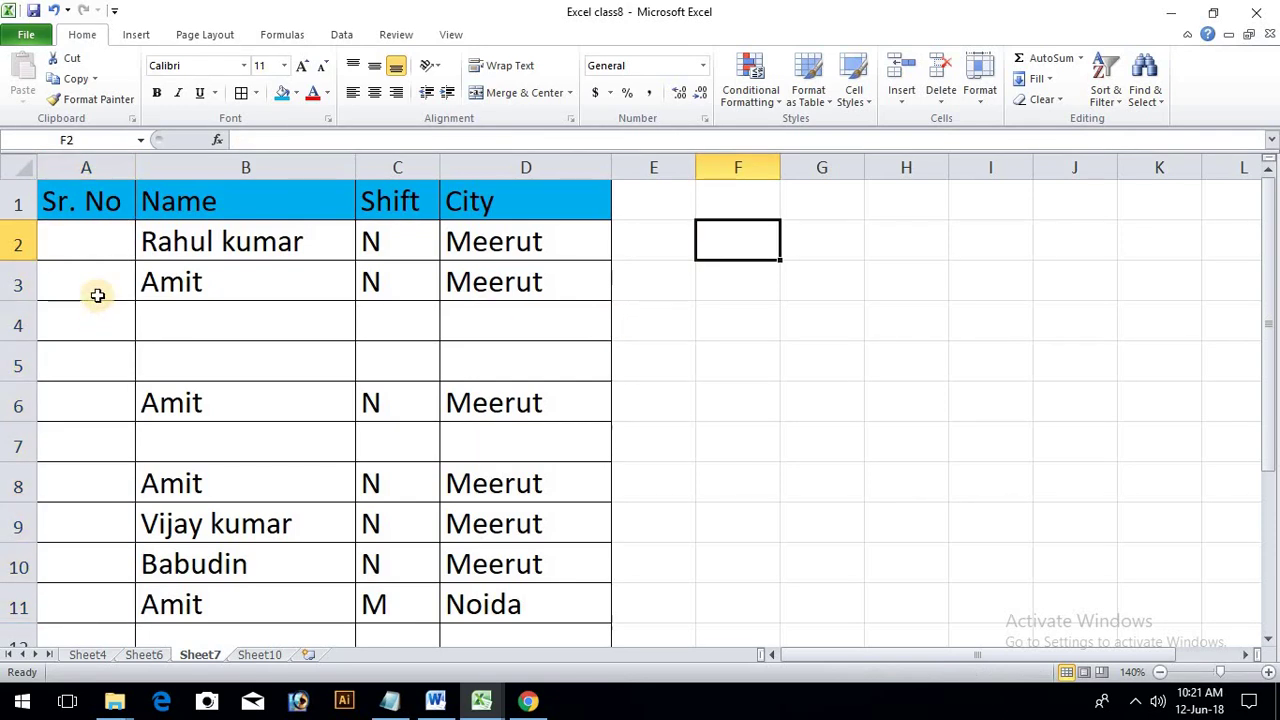
left_click(89, 250)
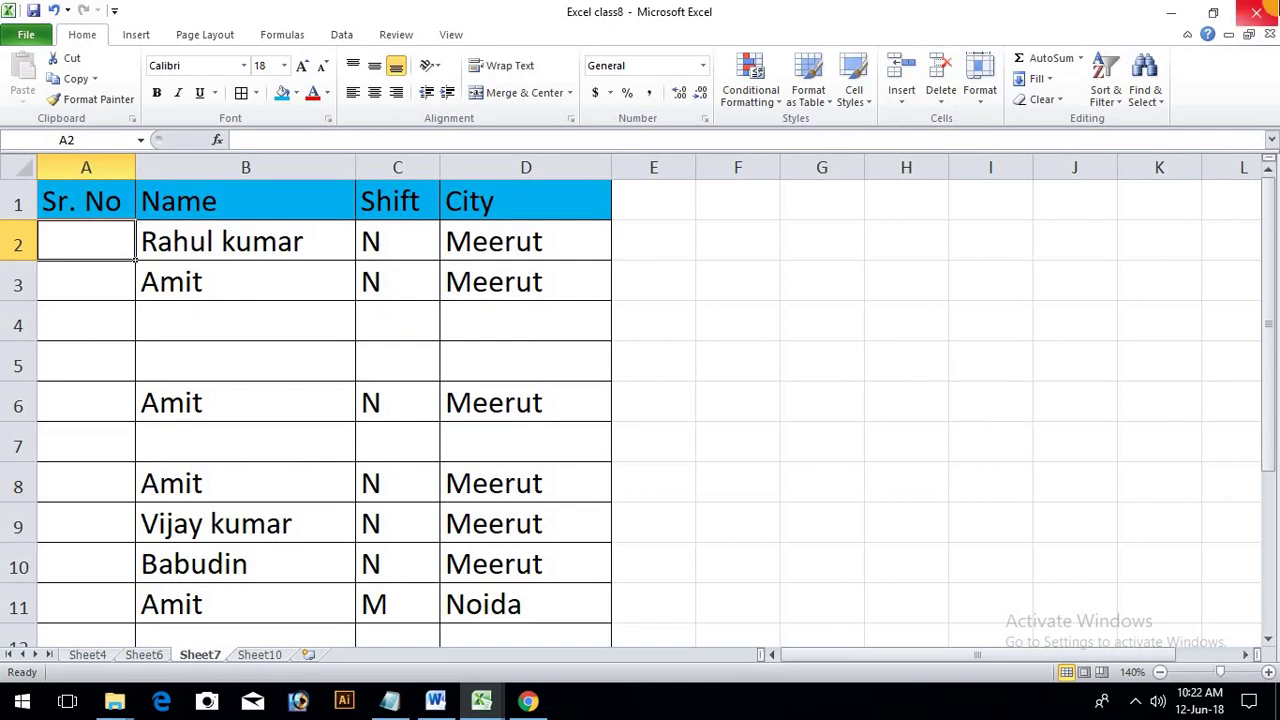
type("=")
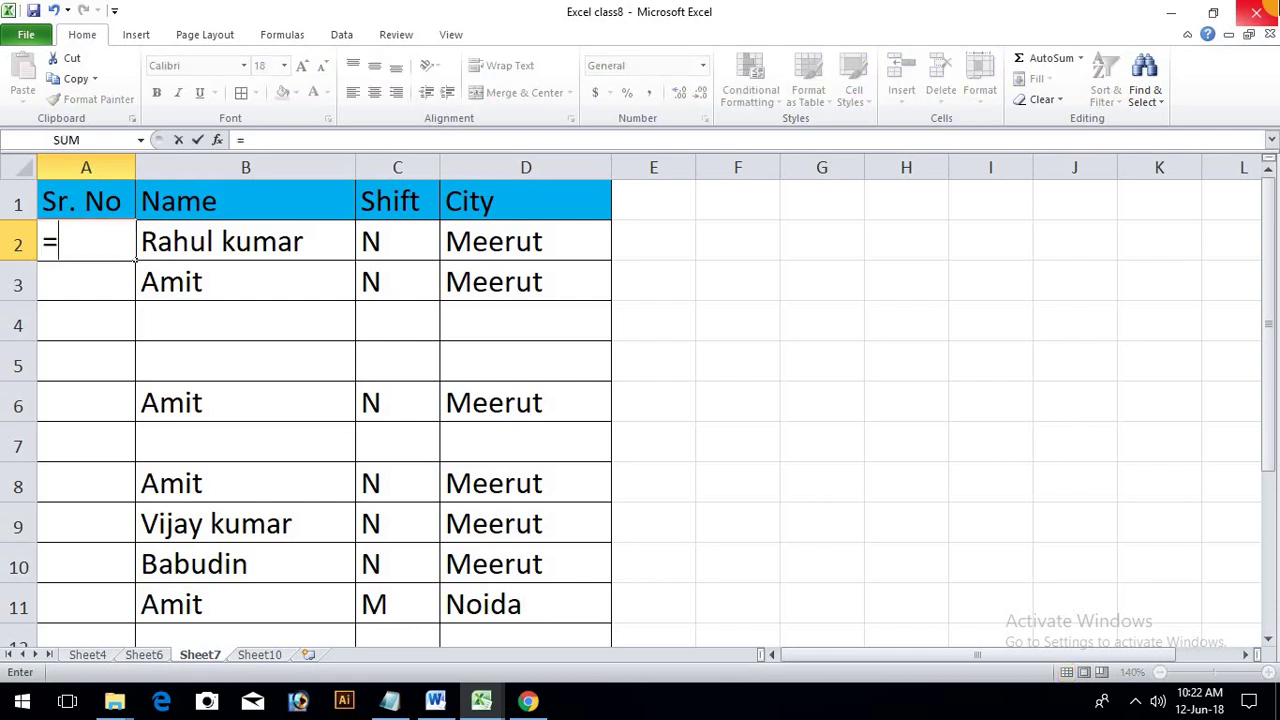
type("if")
key("Tab")
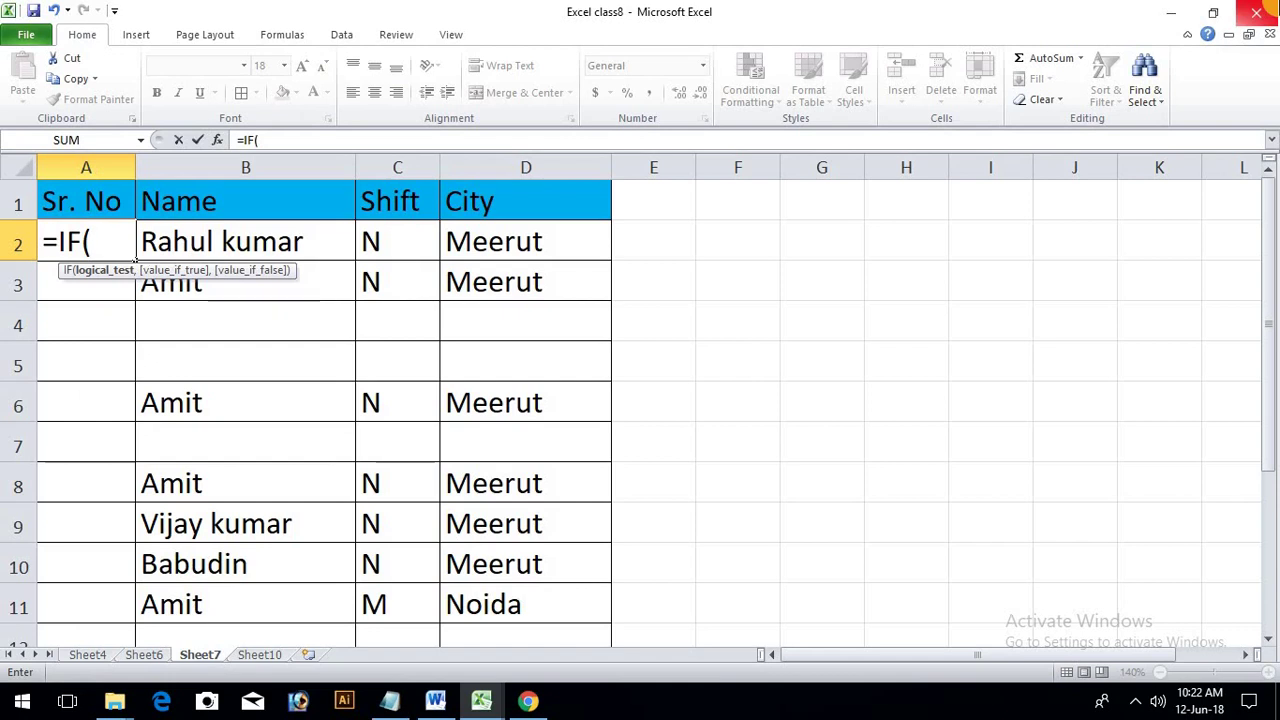
left_click(172, 245)
type("=")
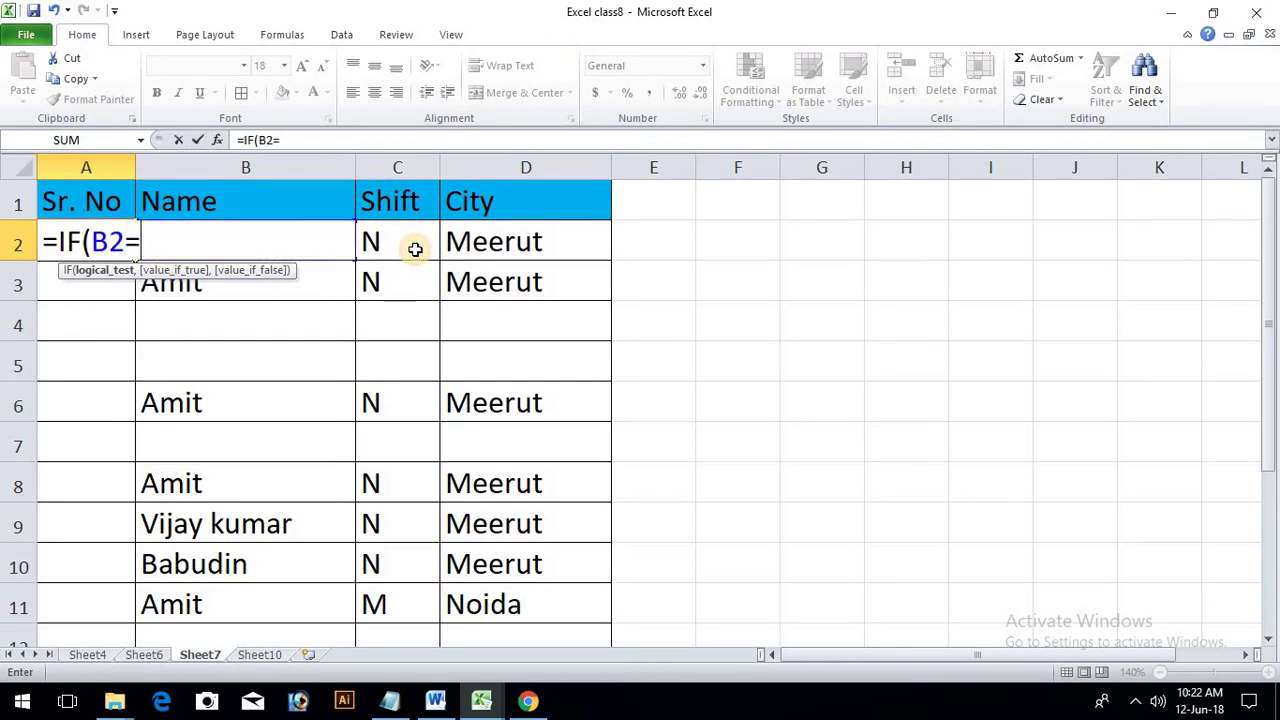
type("\"\",")
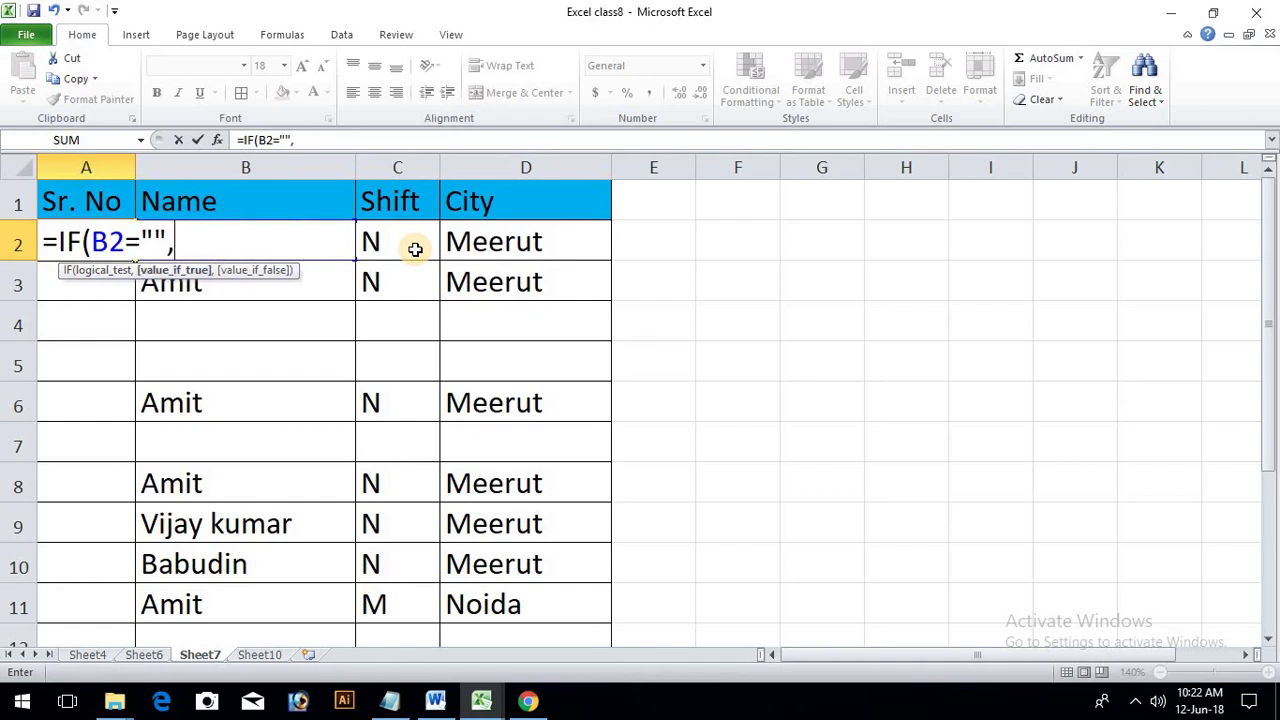
type("\"\"")
type(",")
Complete the A2 formula with COUNTA($B$2:B2) as the value if false, making the range's start absolute.
type("c")
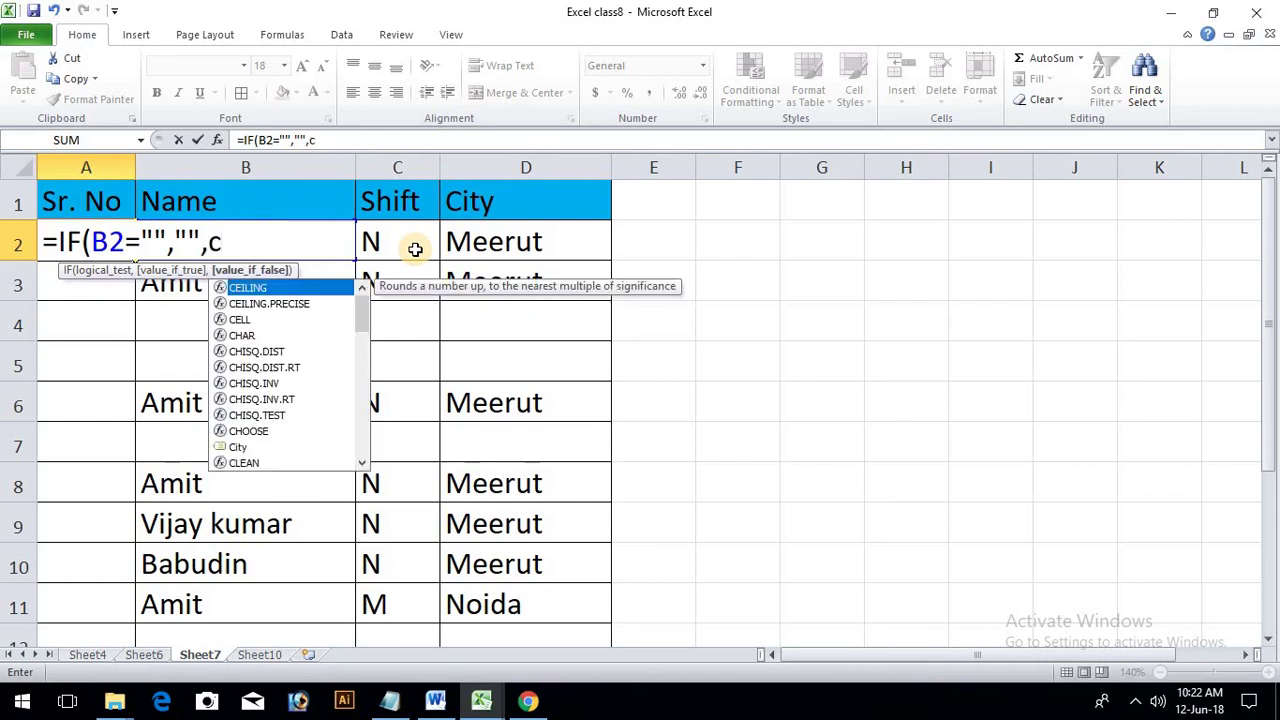
type("oun")
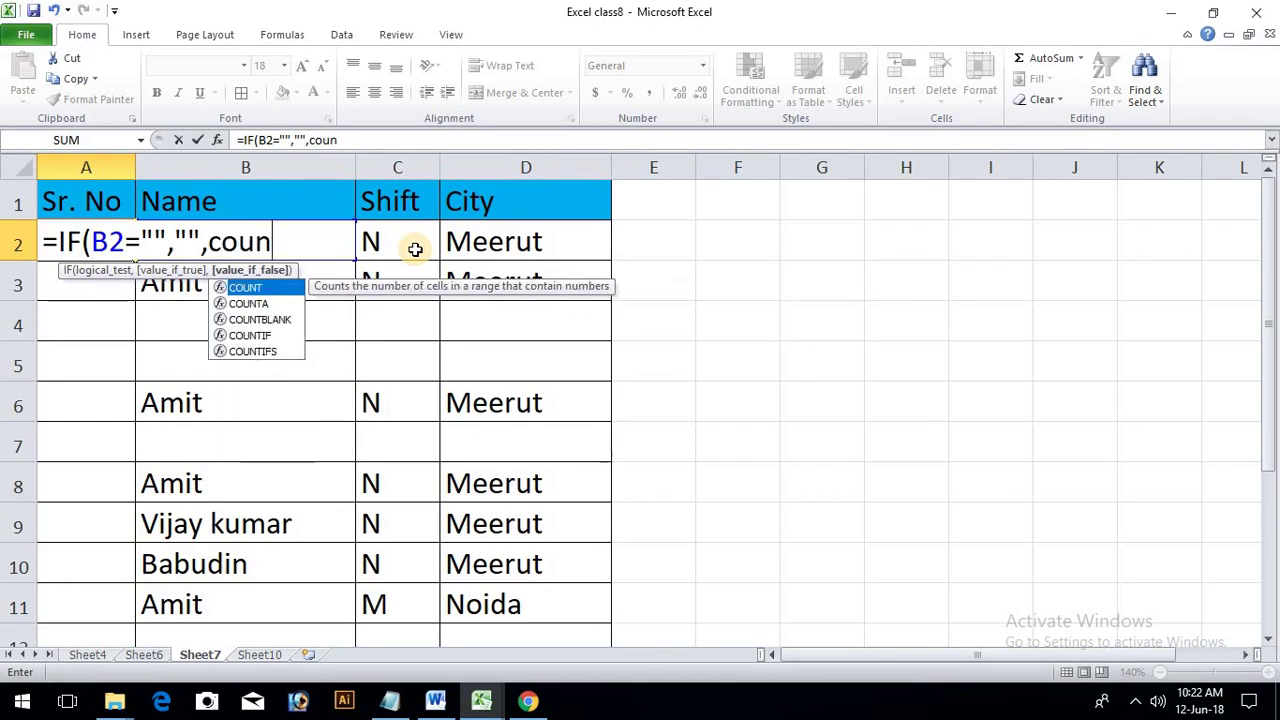
key("Down")
key("Tab")
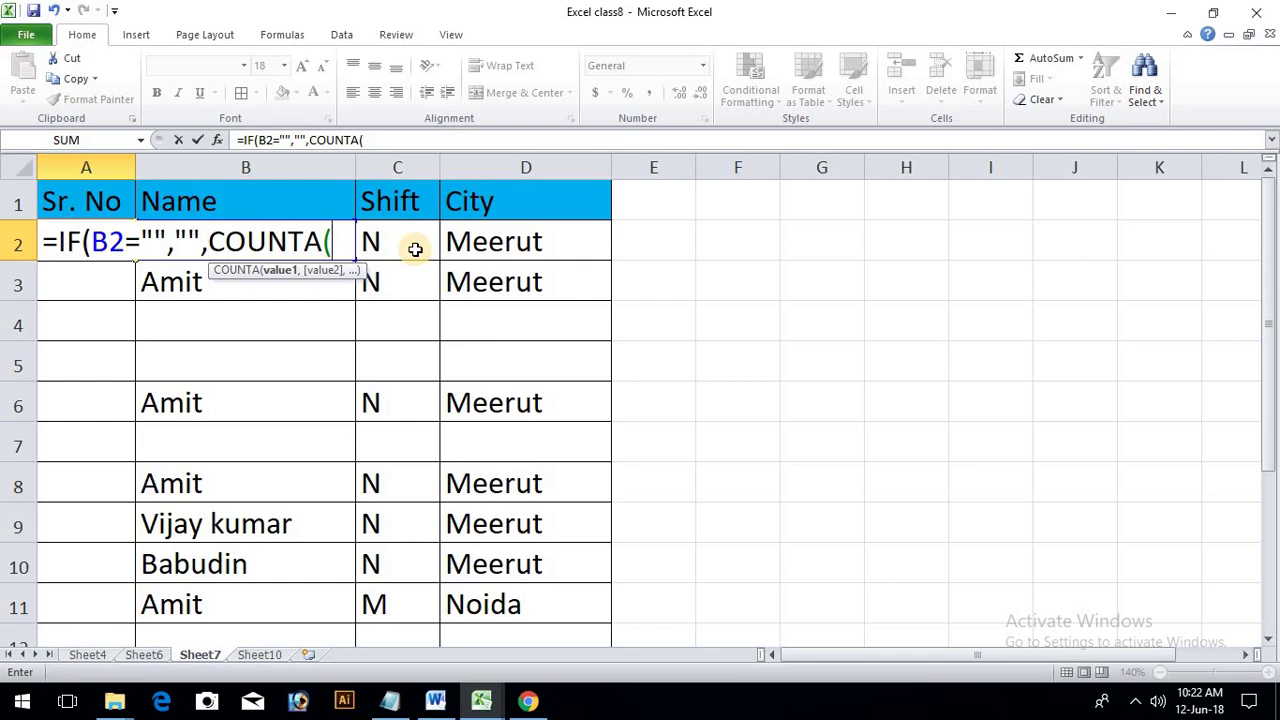
type("b")
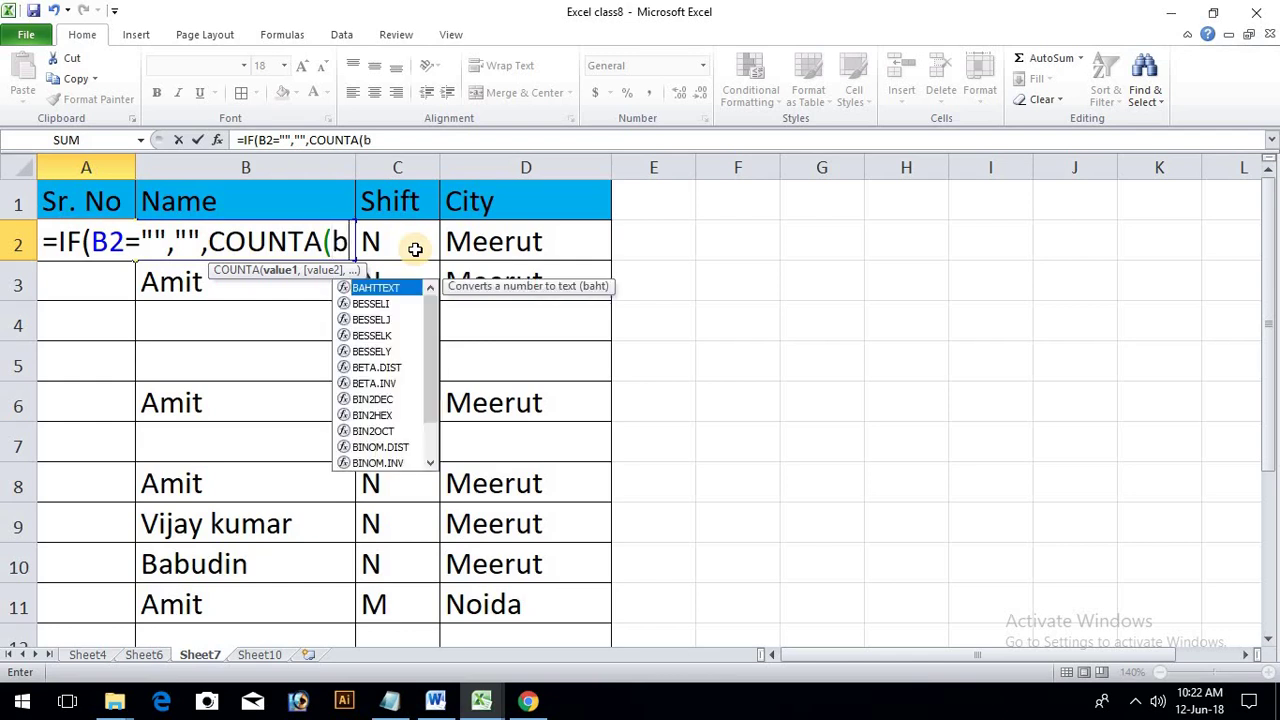
type("2:b2")
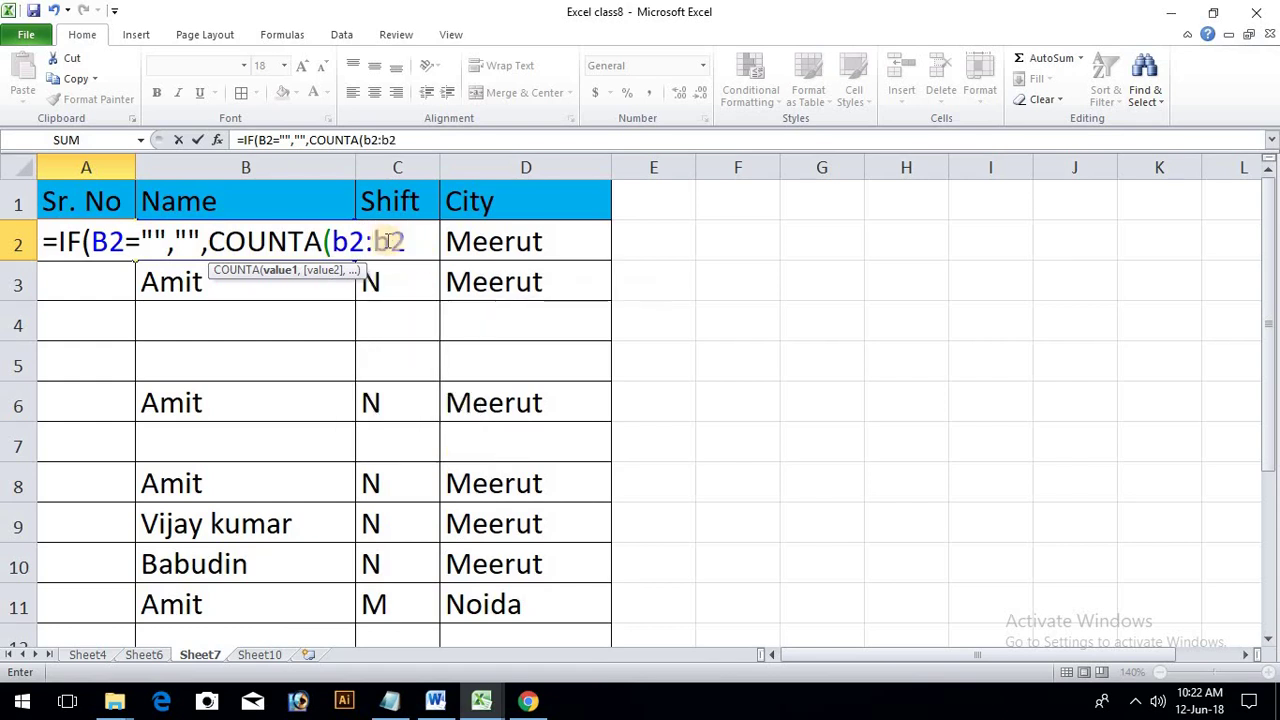
left_click_drag(366, 241, 337, 249)
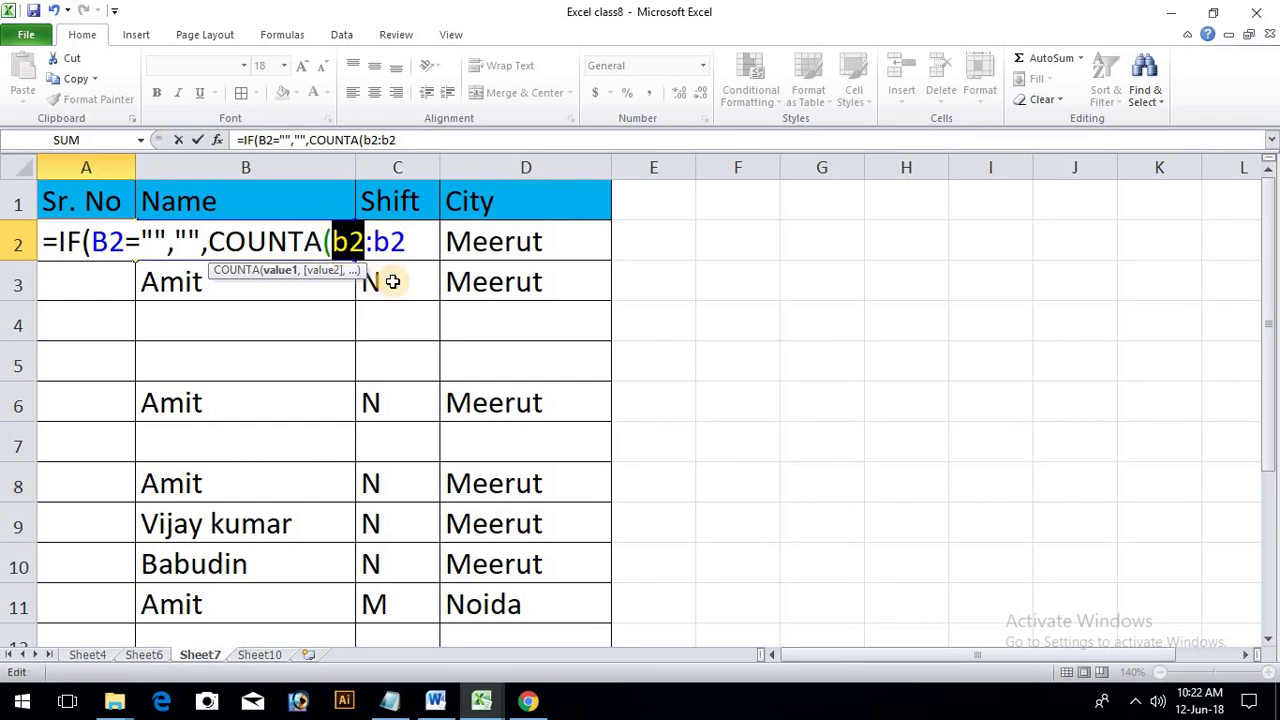
key("F4")
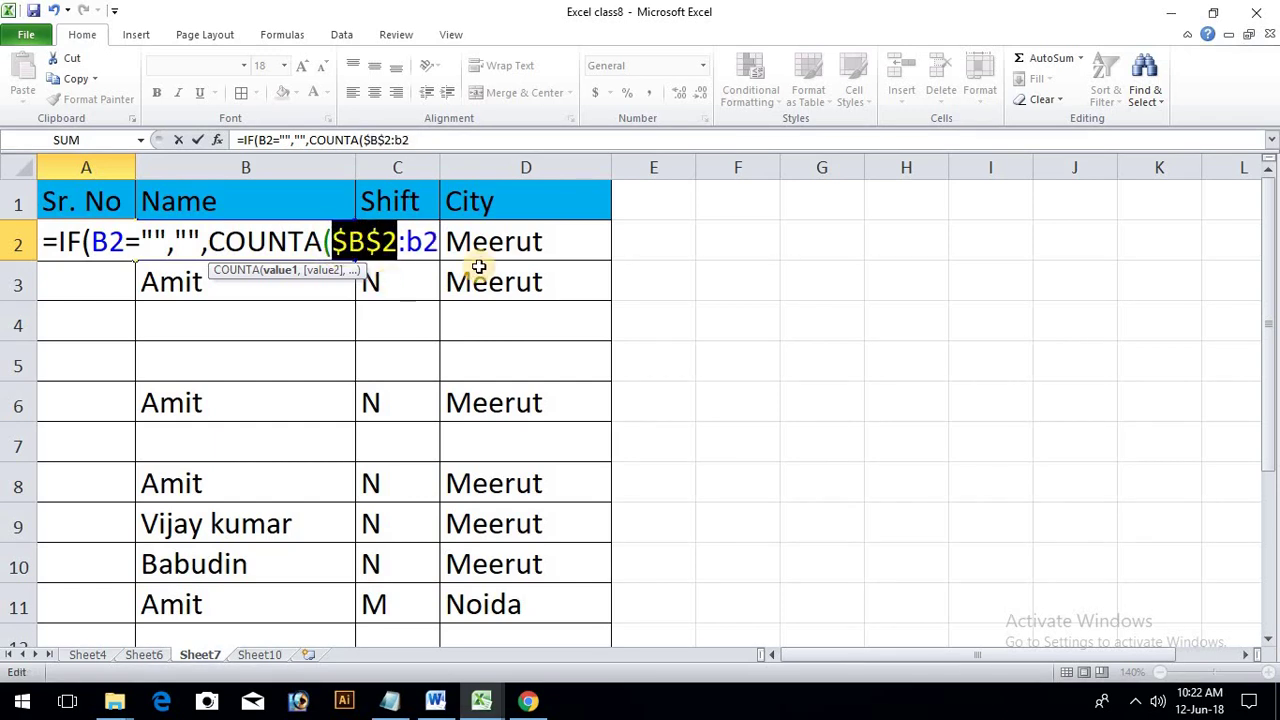
key("Return")
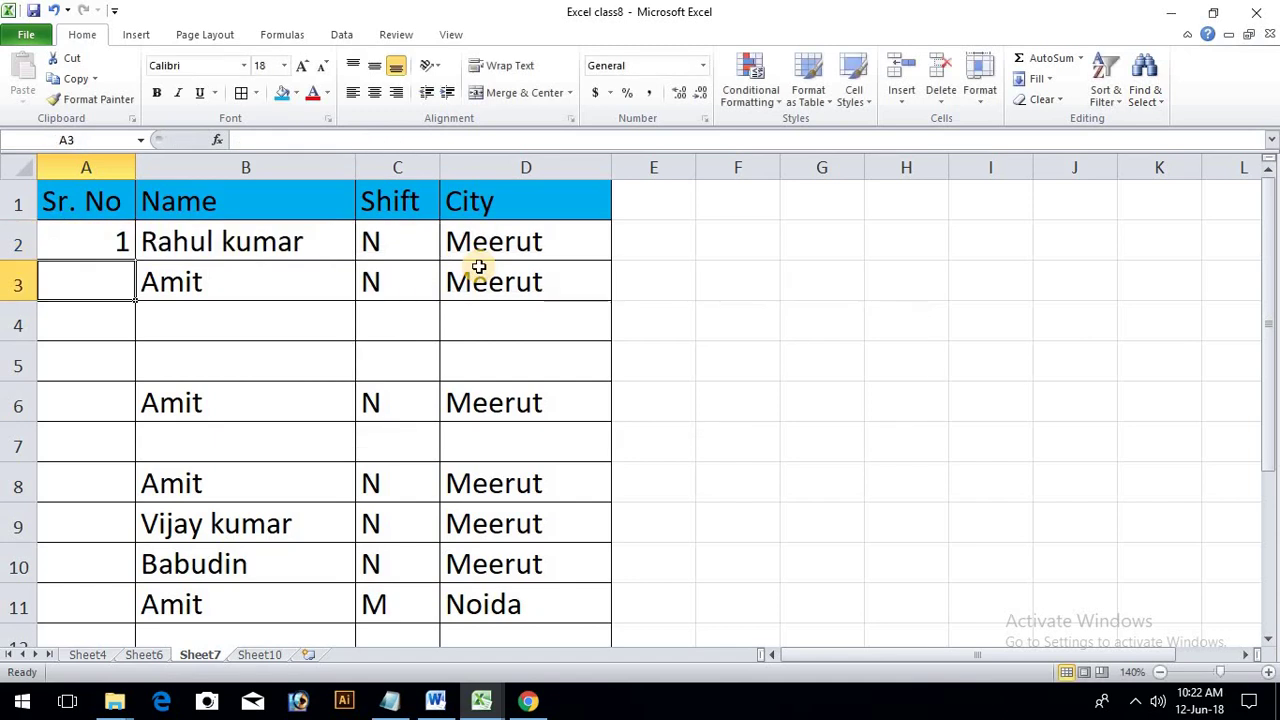
Fill the serial number formula from A2 down through A11.
key("Up")
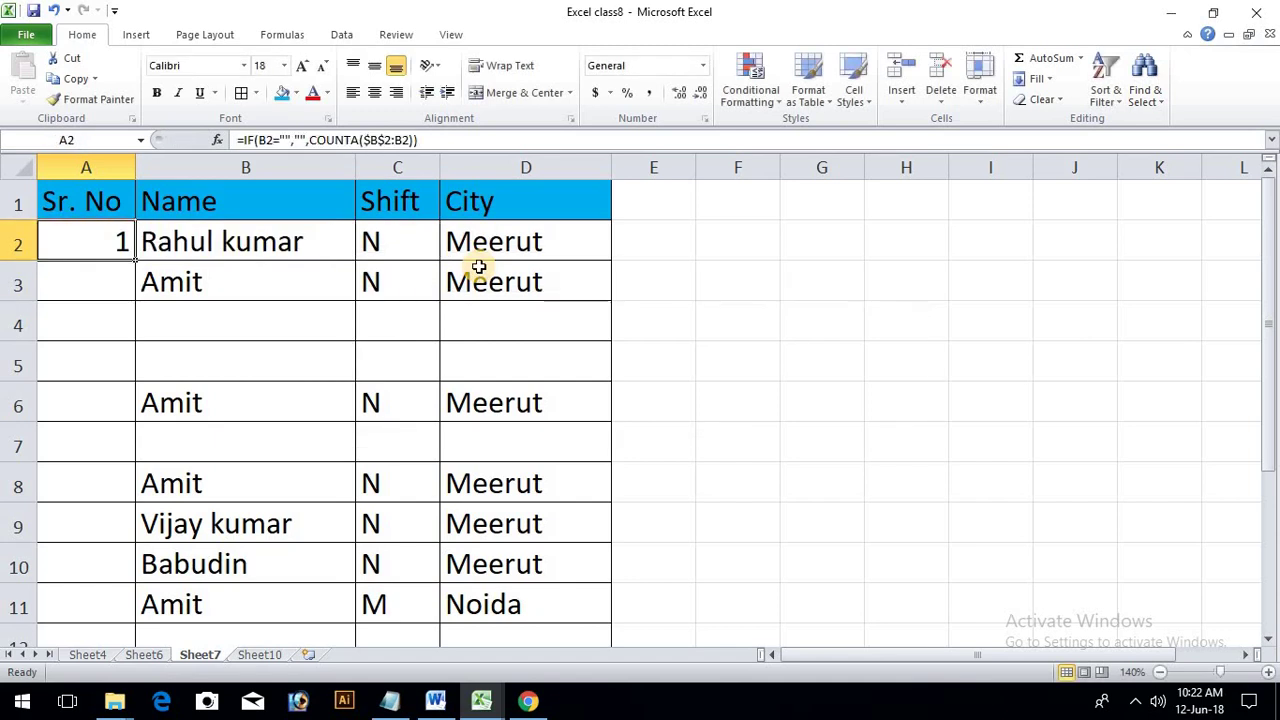
key("shift+Down")
key("shift+Down")
key("shift+Down")
key("shift+Down")
key("shift+Down")
key("shift+Down")
key("shift+Down")
key("shift+Down")
key("shift+Down")
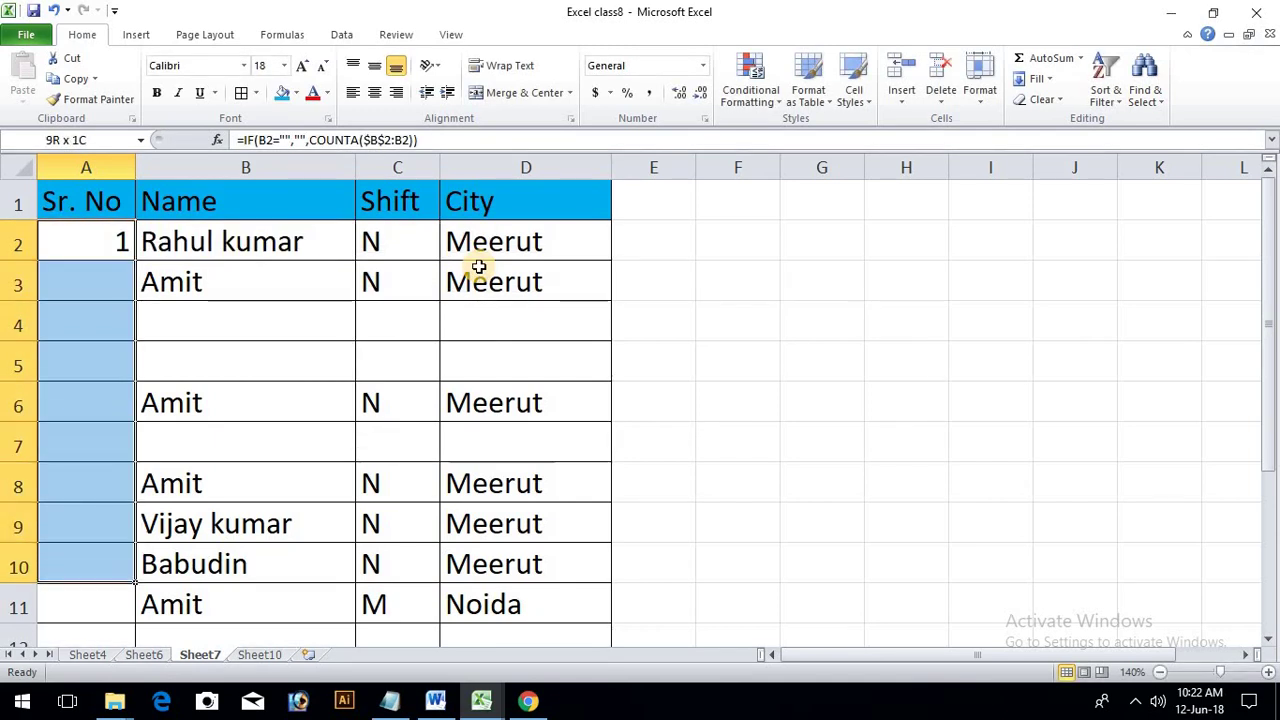
key("ctrl+d")
key("Down")
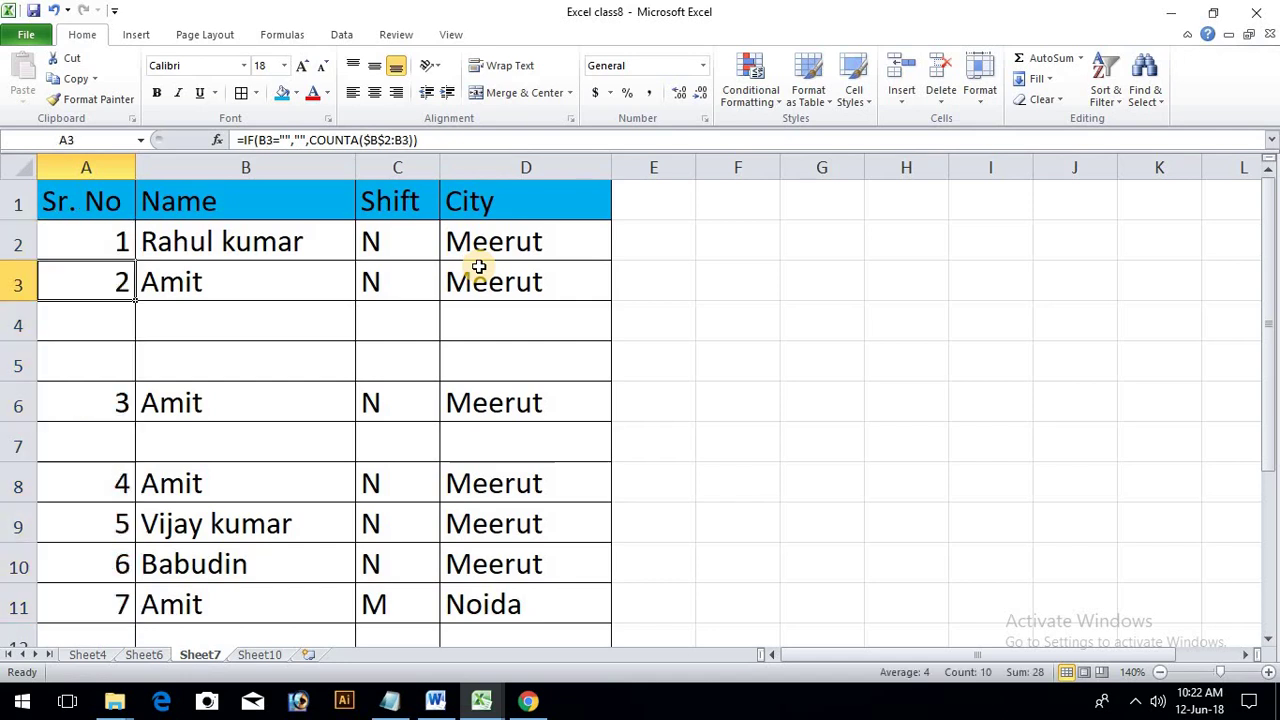
Compare the Sr. No cells with the Name cells in rows 2 to 4.
key("Up")
key("Right")
key("Down")
key("Down")
key("Up")
key("Up")
key("Left")
key("Down")
Enter a first name in the empty Name cell B4 to test the automatic numbering.
key("Right")
key("Down")
key("Down")
key("Up")
key("Down")
key("Up")
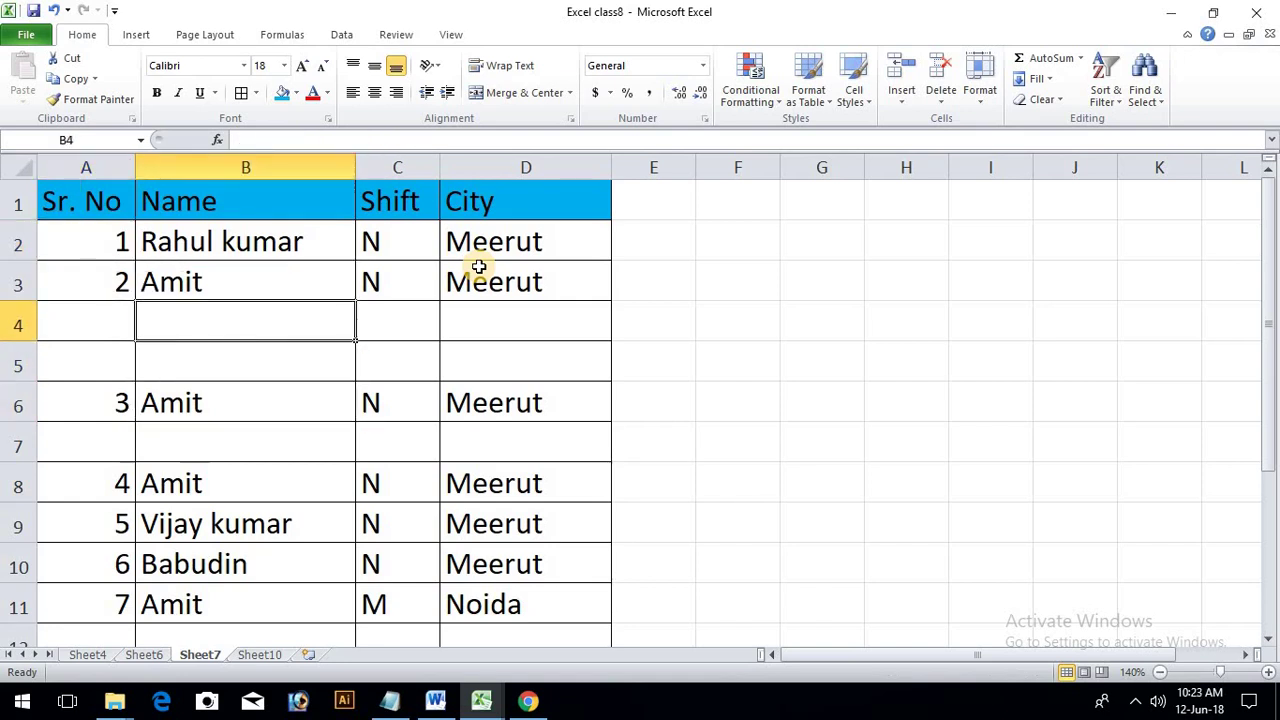
type("Raj")
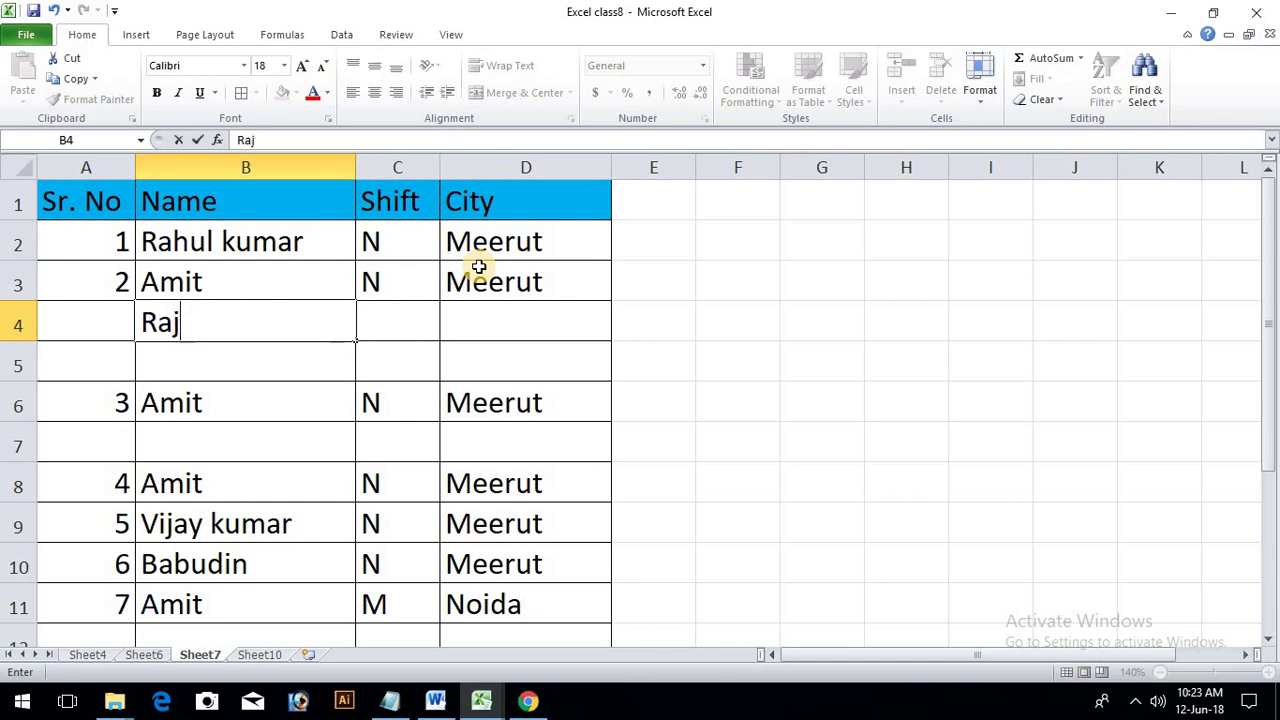
key("Return")
key("Up")
key("Down")
key("Up")
Fill the Shift and City values from row 3 down into row 4.
key("Right")
key("Up")
key("shift+Right")
key("shift+Down")
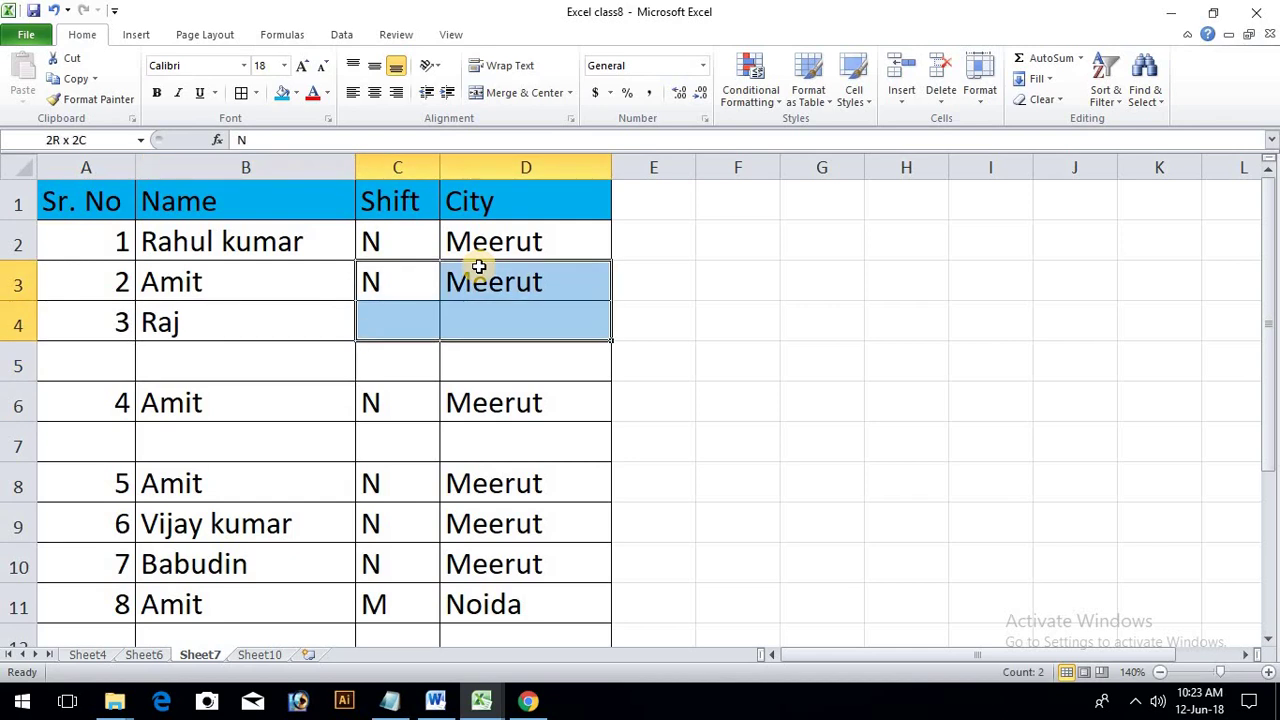
key("ctrl+d")
key("Down")
Clear the Name, Shift and City cells B6:D6, keeping the formula in the Sr. No column.
key("Left")
key("Left")
key("Right")
key("Down")
key("Down")
key("Down")
key("Up")
key("shift+Right")
key("shift+Right")
key("shift+Right")
key("shift+Left")
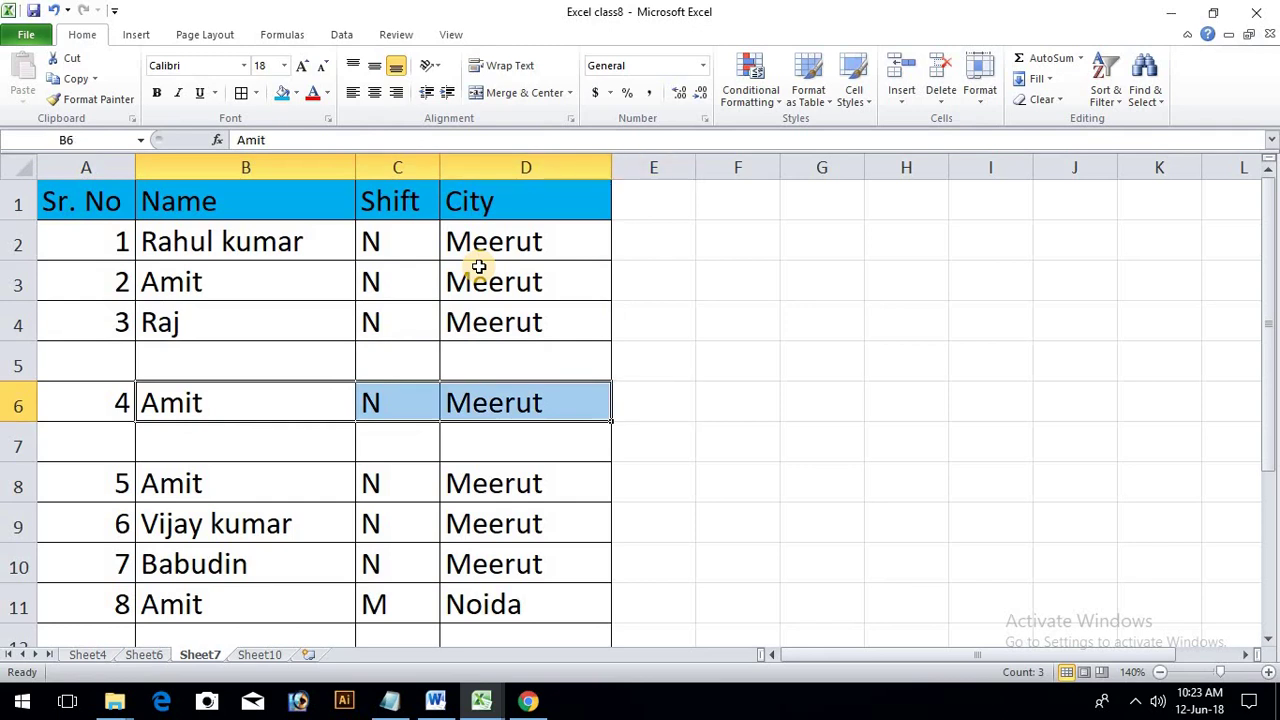
key("Delete")
Clear the Name, Shift and City cells B10:D10, keeping the Sr. No formula.
left_click(148, 495)
left_click(251, 534)
key("Right")
left_click(200, 524)
left_click_drag(143, 565, 545, 563)
key("Delete")
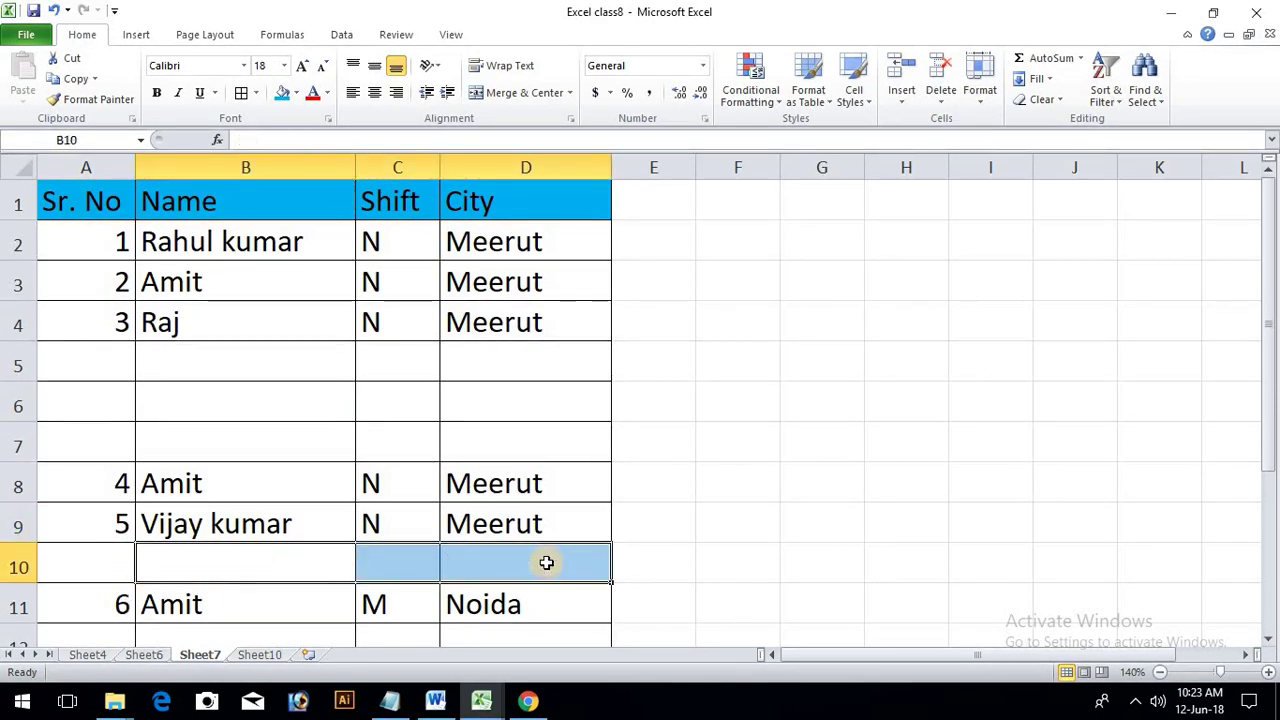
Widen column A enough to fit the full formula of A2 inside its cell.
left_click(146, 310)
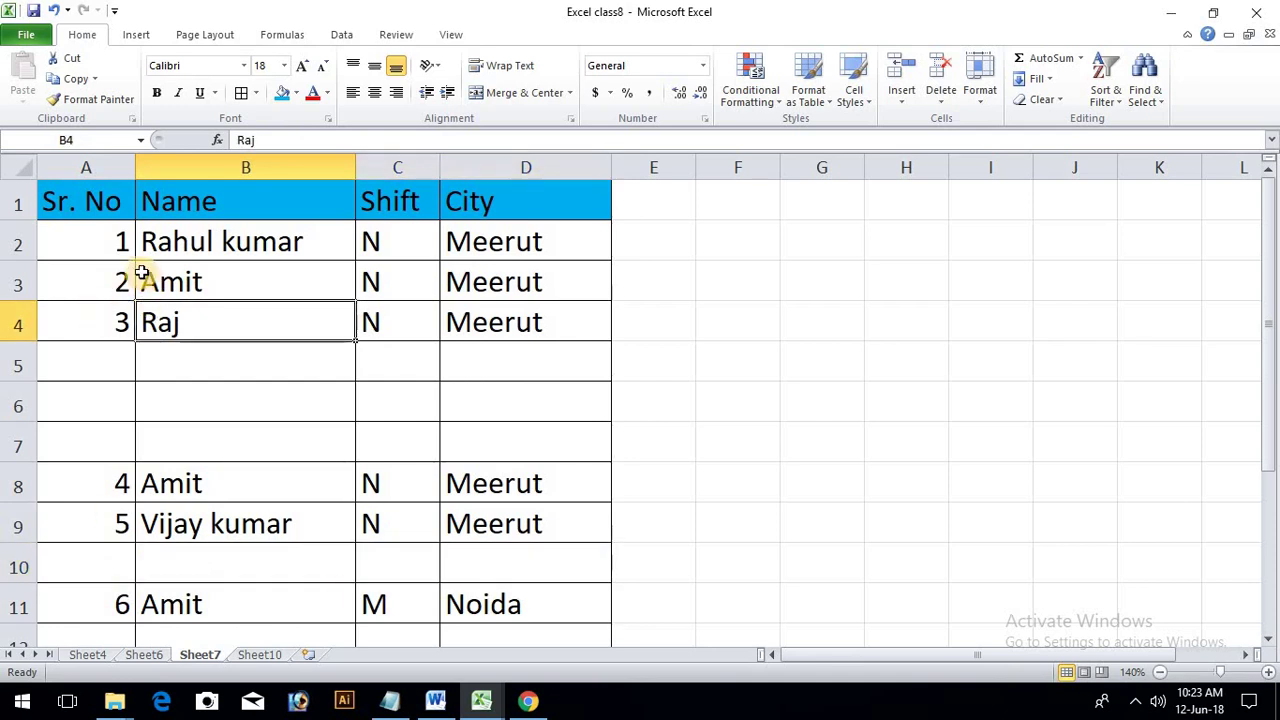
left_click(108, 242)
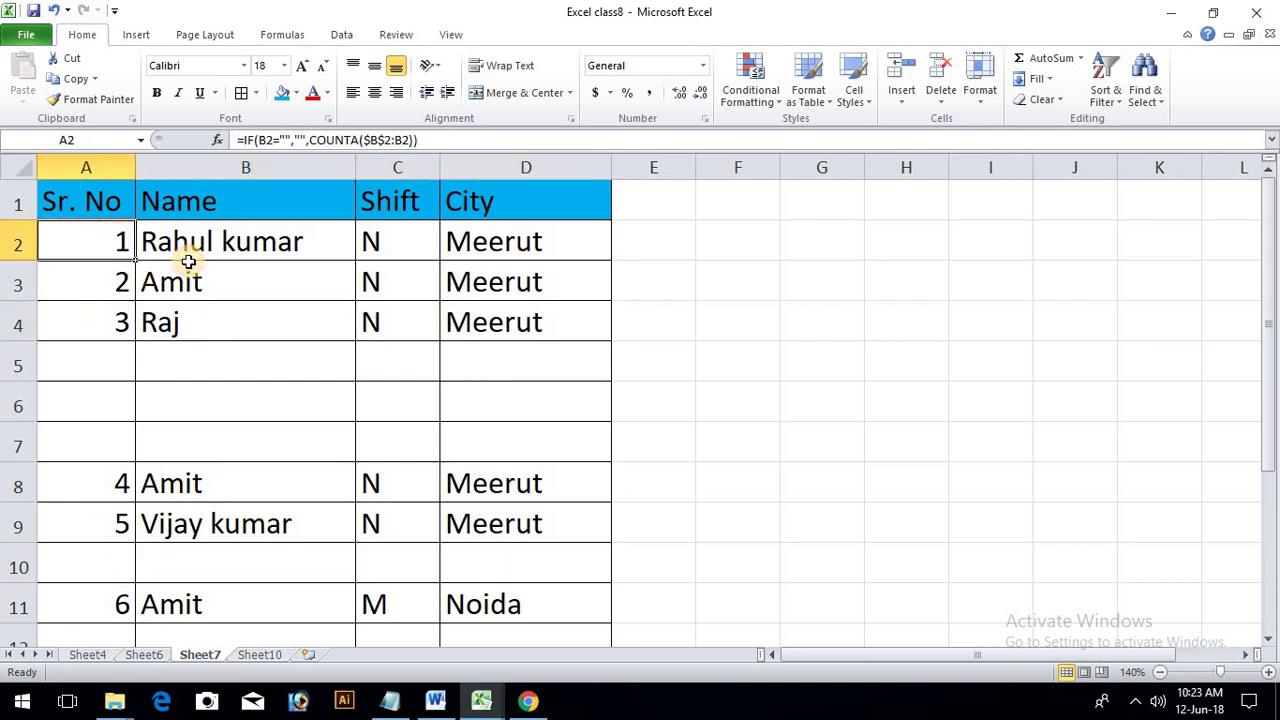
double_click(91, 240)
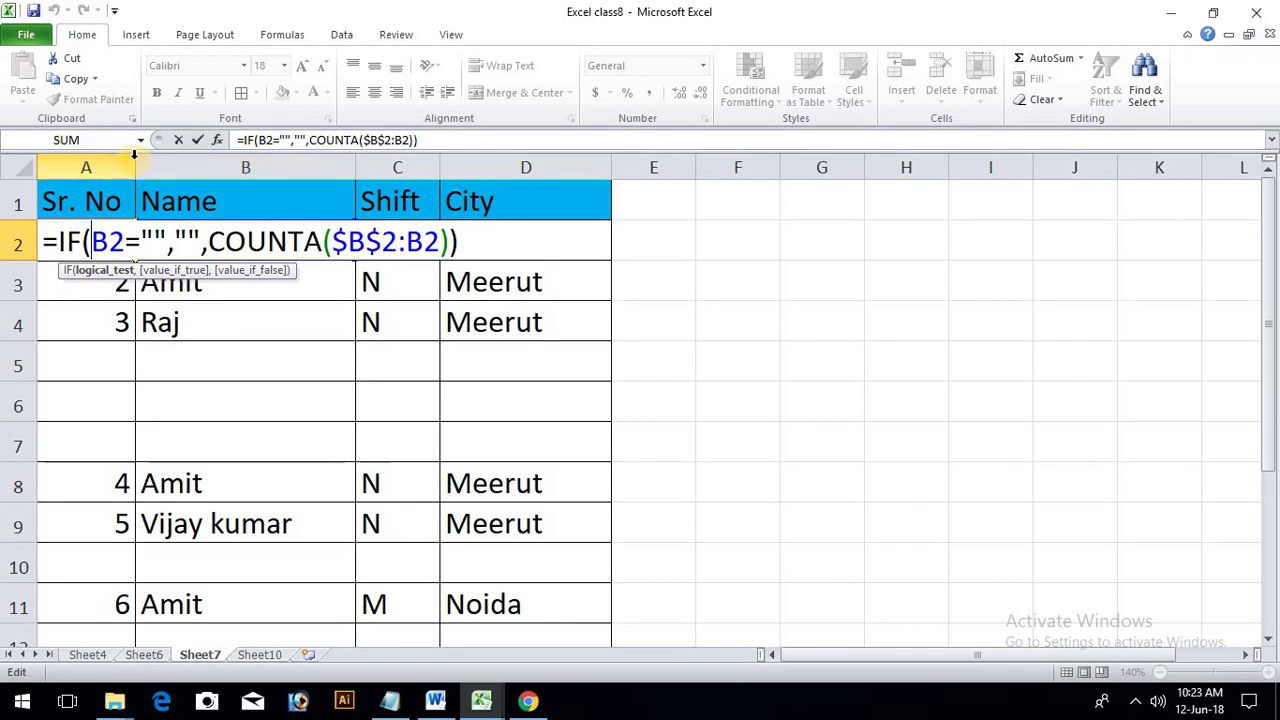
key("Escape")
left_click_drag(134, 159, 541, 159)
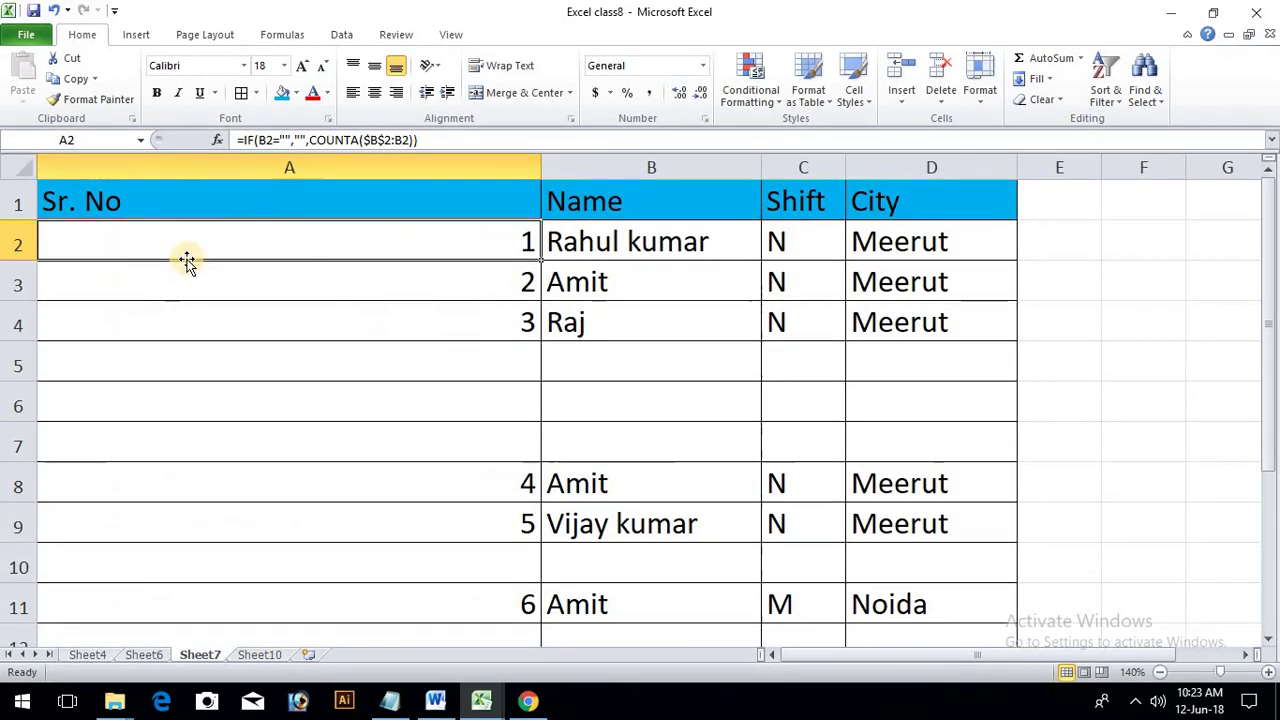
Evaluate the $B$2 reference inside the COUNTA part of A2's formula, and discard the replacement.
double_click(187, 242)
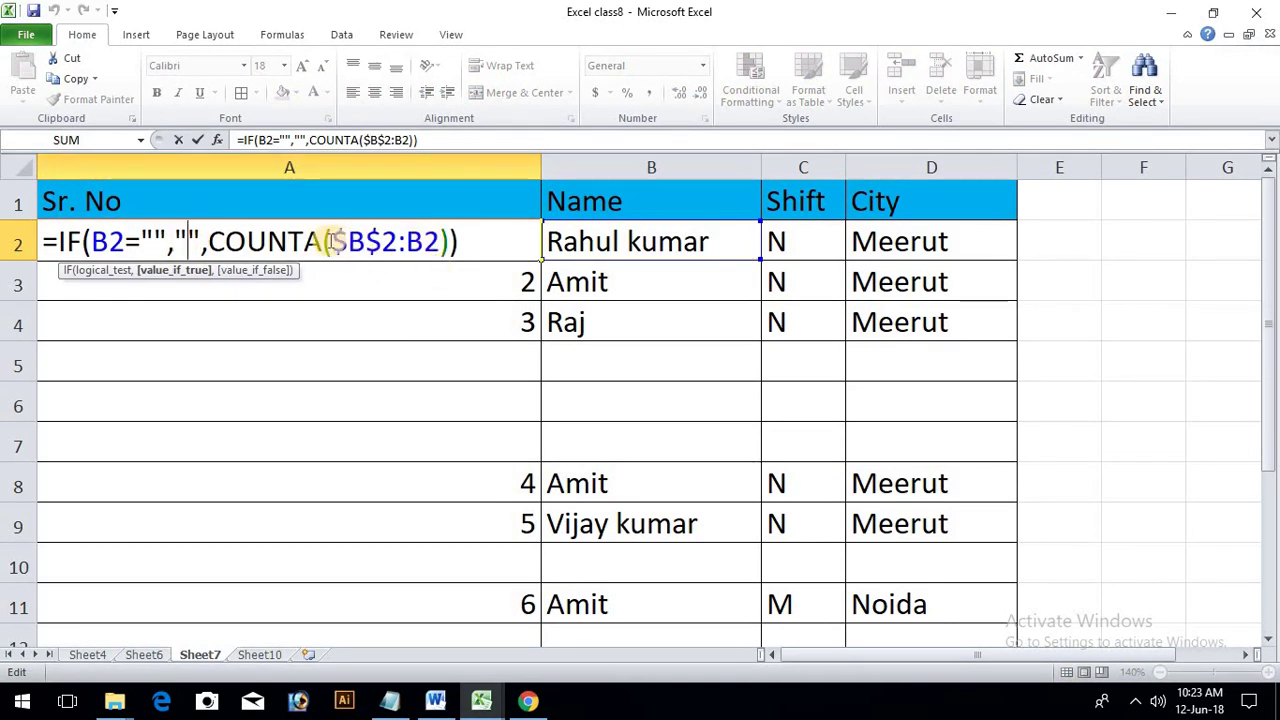
left_click_drag(331, 242, 390, 242)
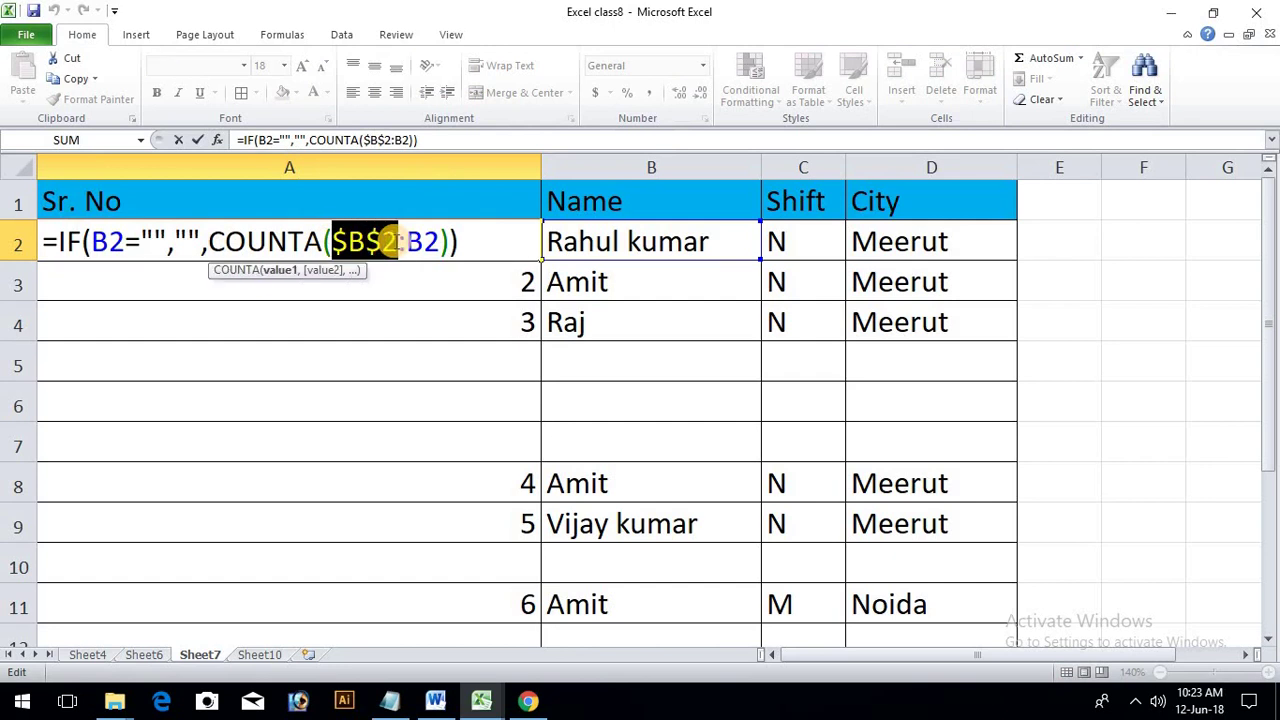
key("F9")
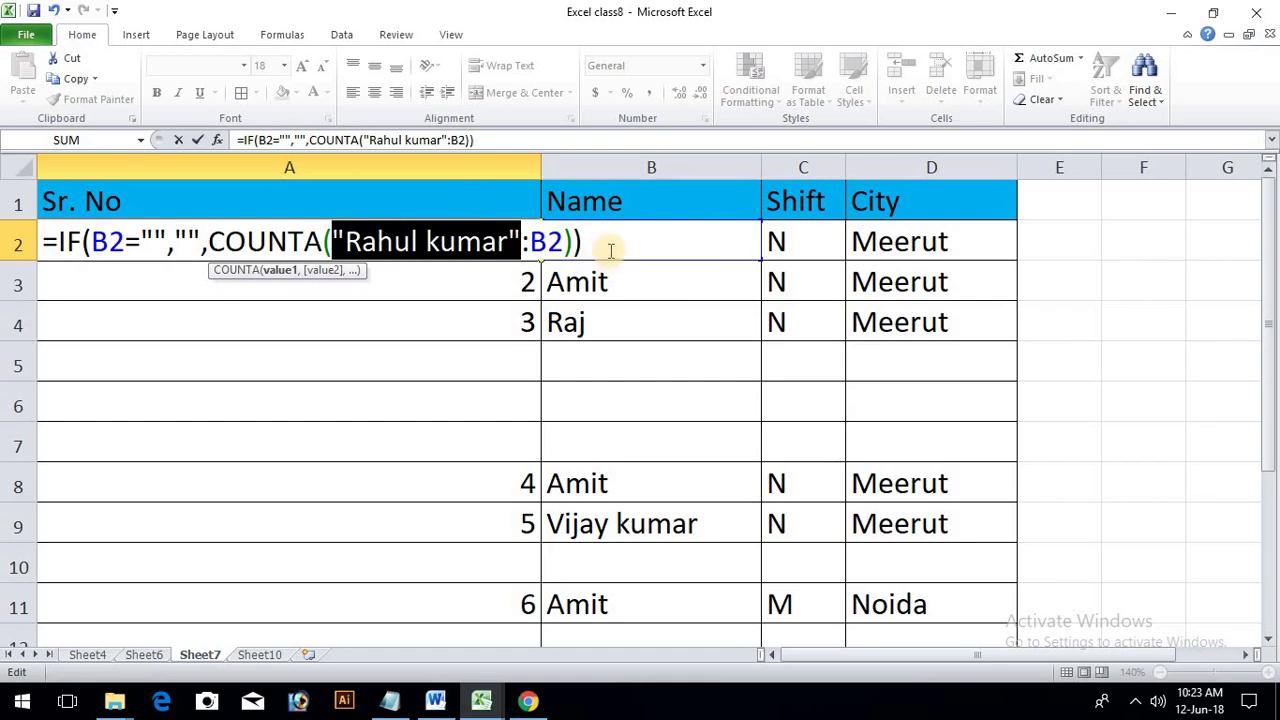
key("Escape")
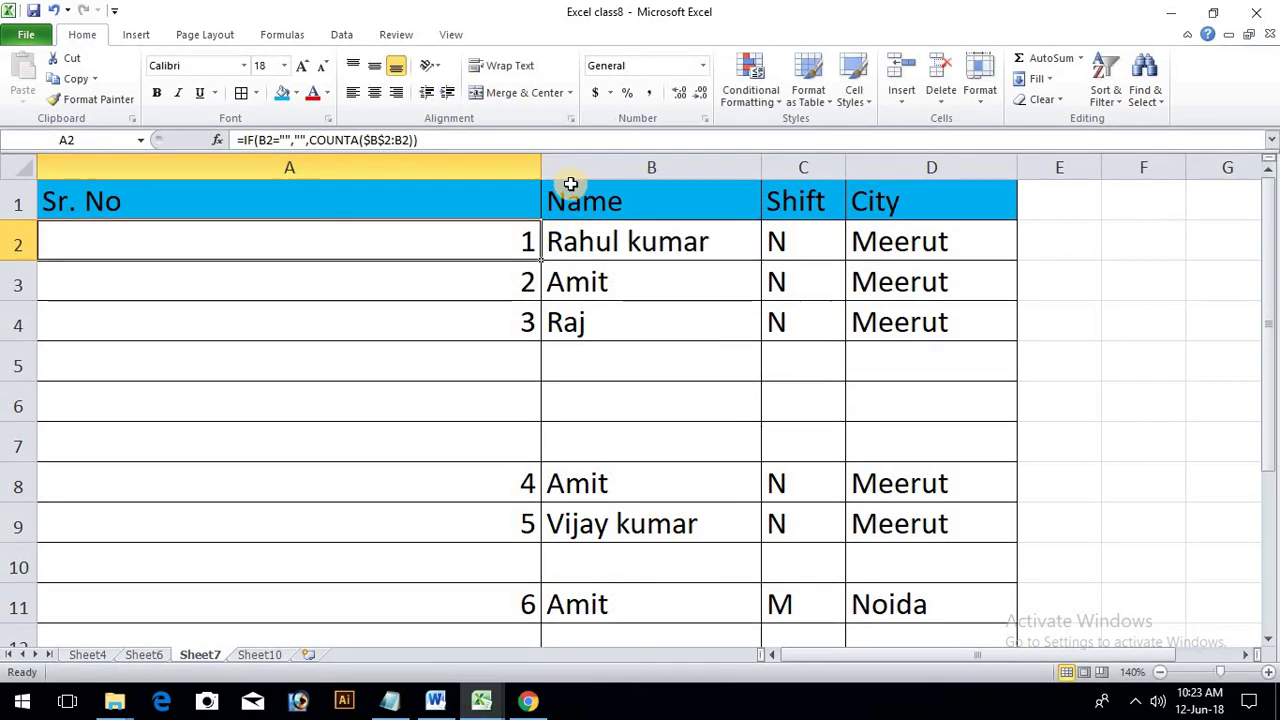
Widen column A further and evaluate $B$2 in A2's COUNTA range again, keeping the original formula.
left_click_drag(543, 163, 719, 167)
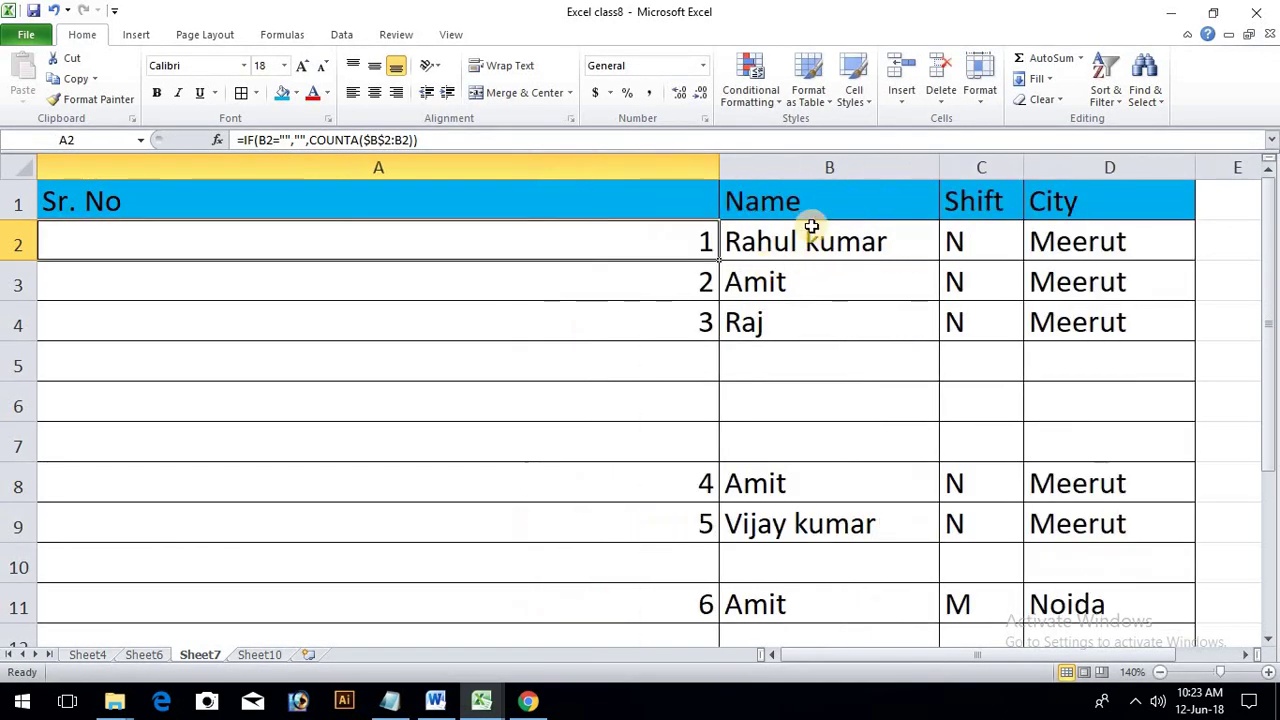
double_click(611, 250)
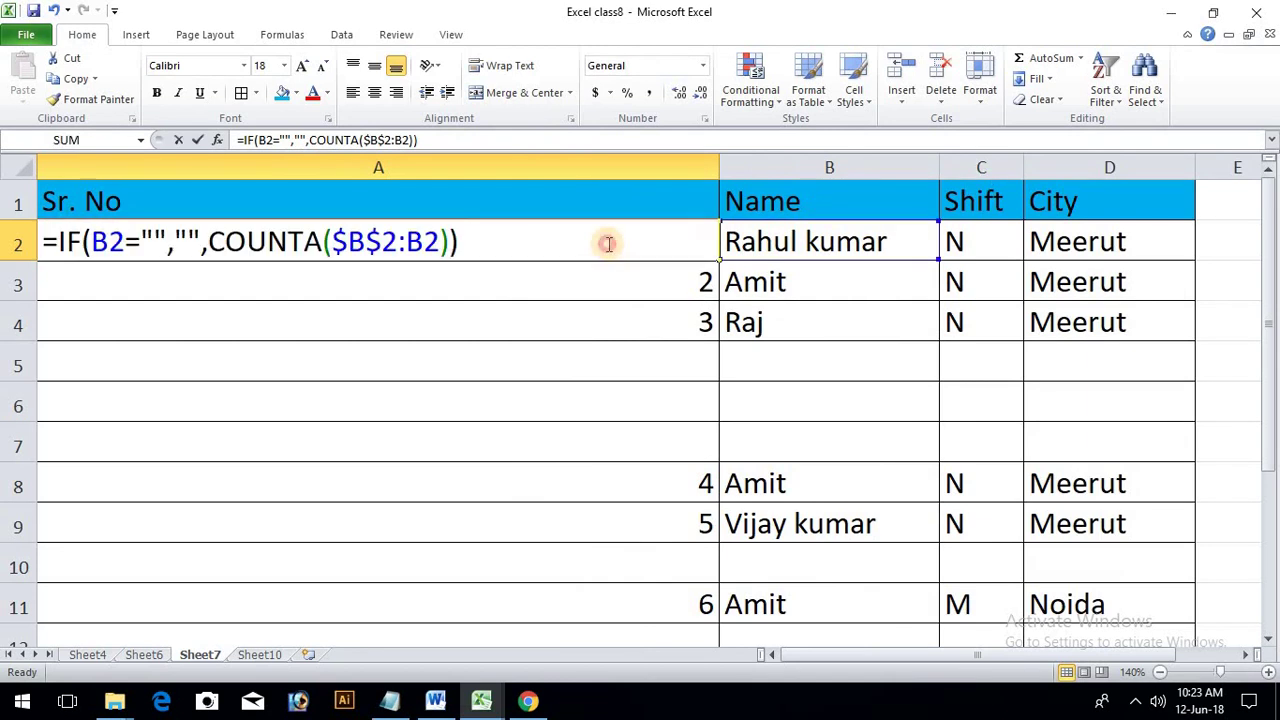
left_click_drag(338, 241, 399, 241)
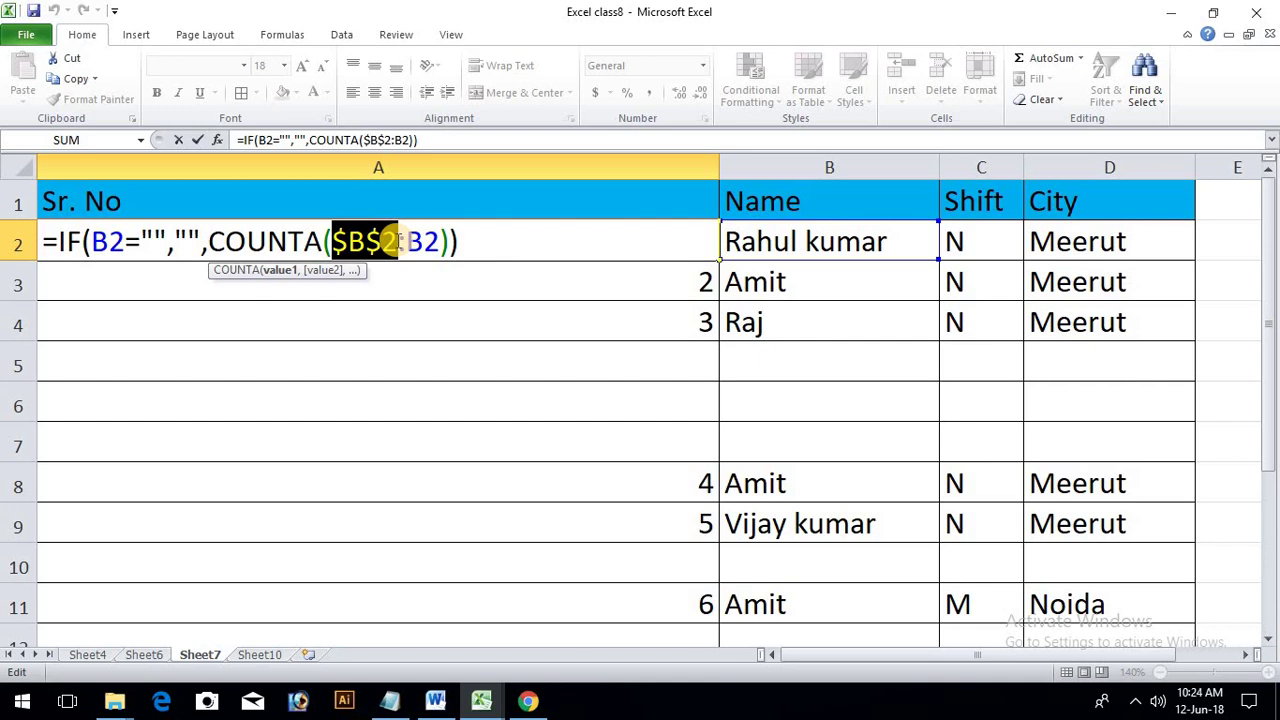
key("F9")
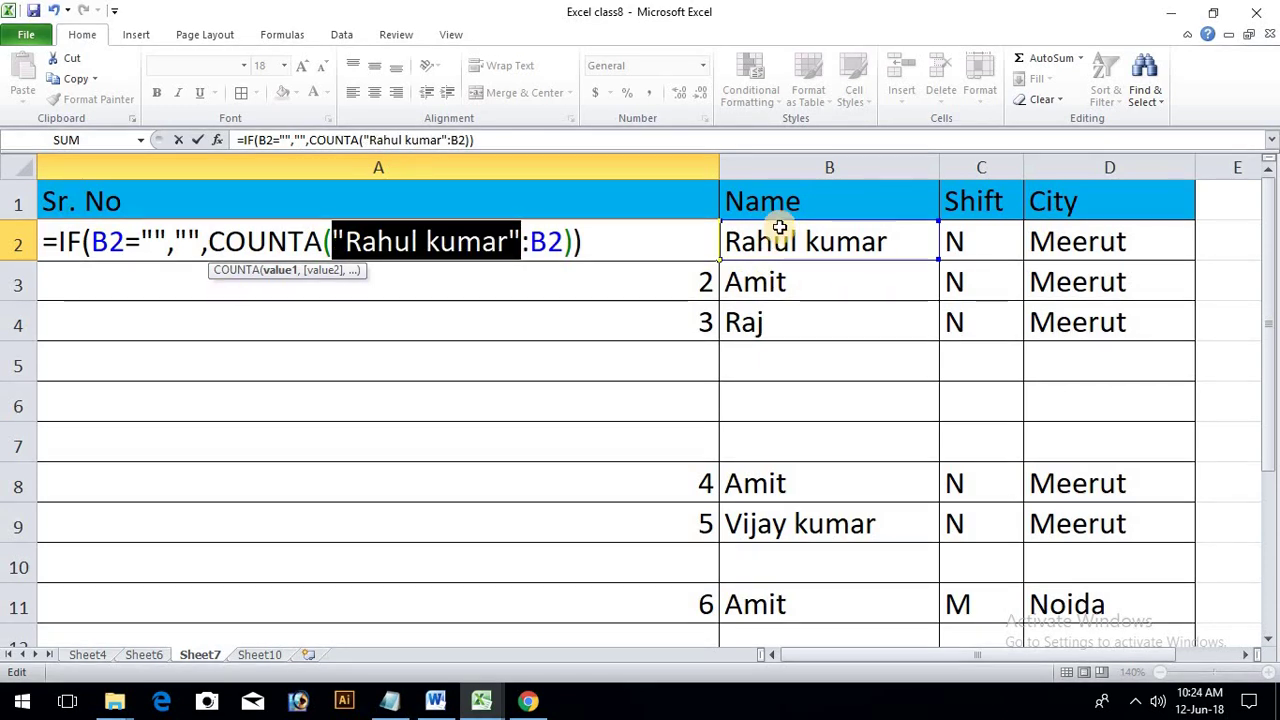
key("Escape")
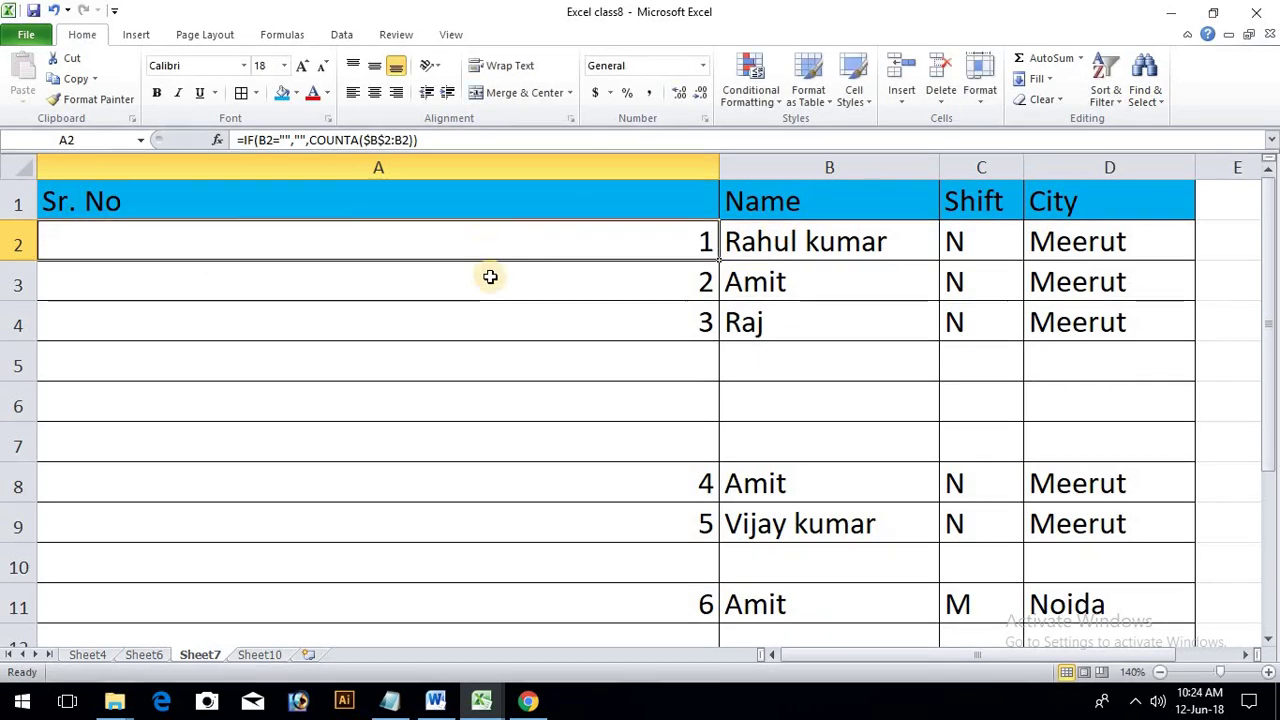
Evaluate the $B$2:B3 range inside the COUNTA part of A3's formula, and discard the replacement.
double_click(495, 291)
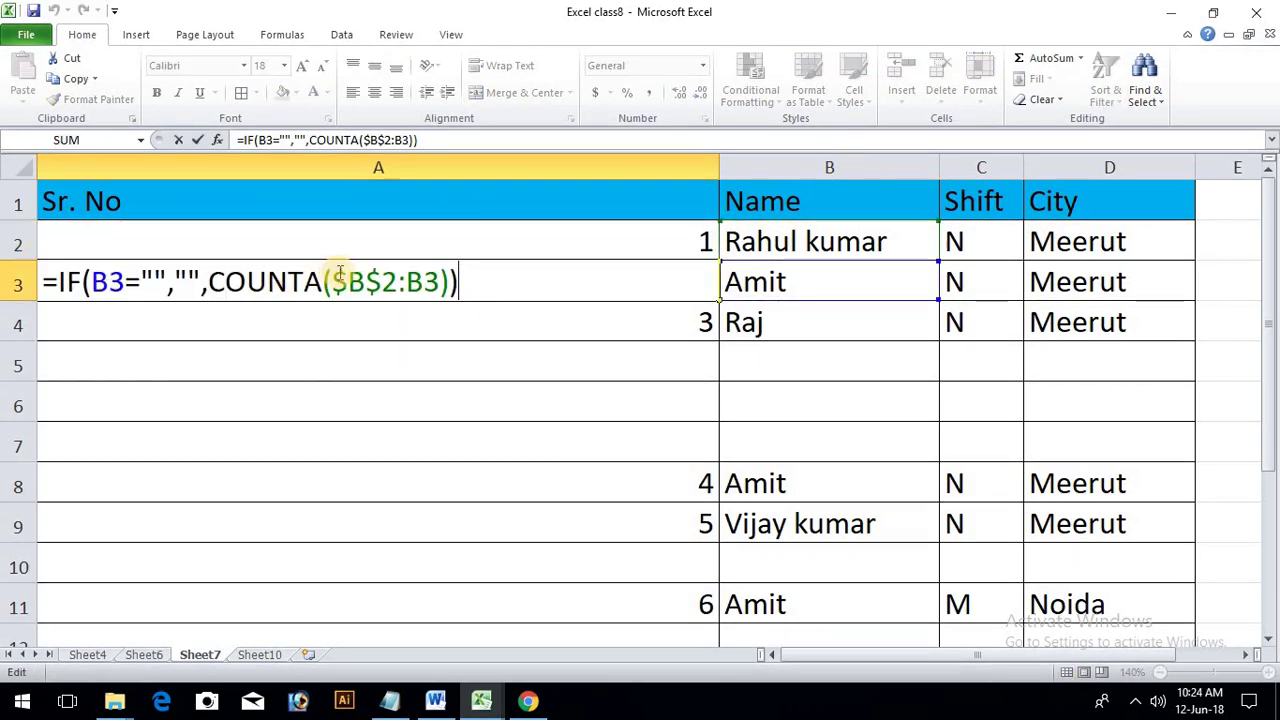
left_click_drag(333, 283, 440, 285)
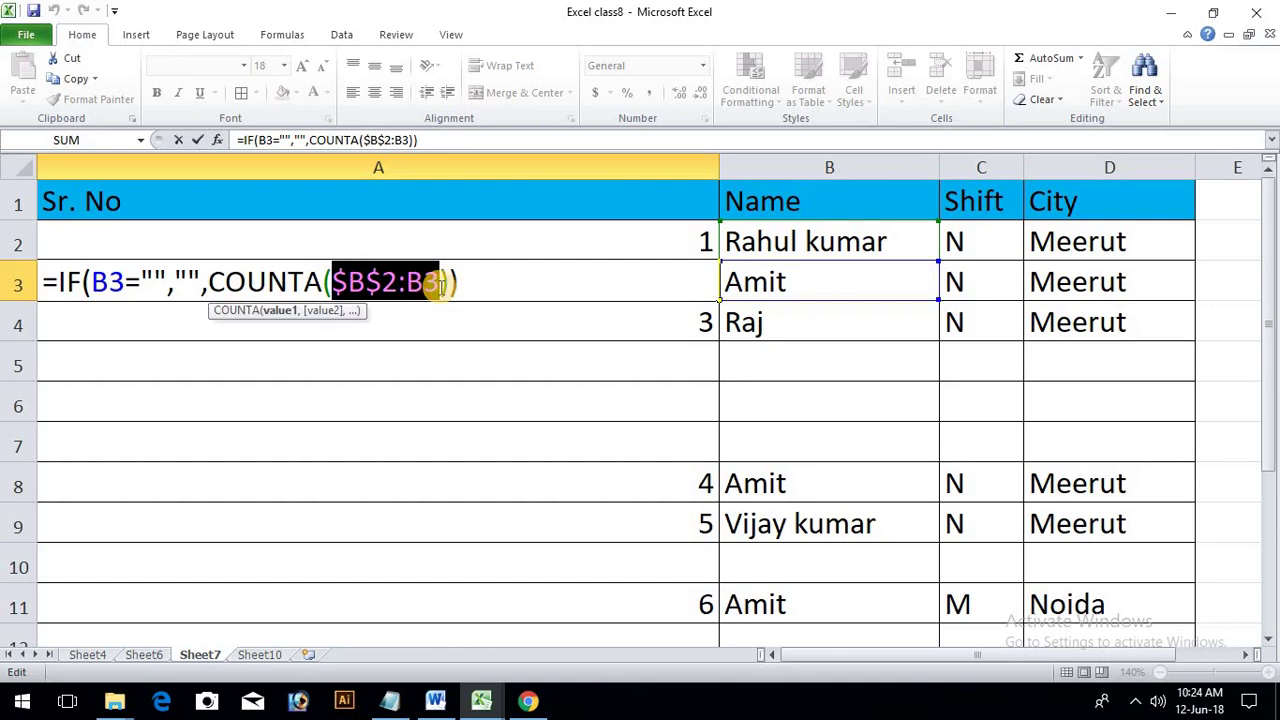
key("F9")
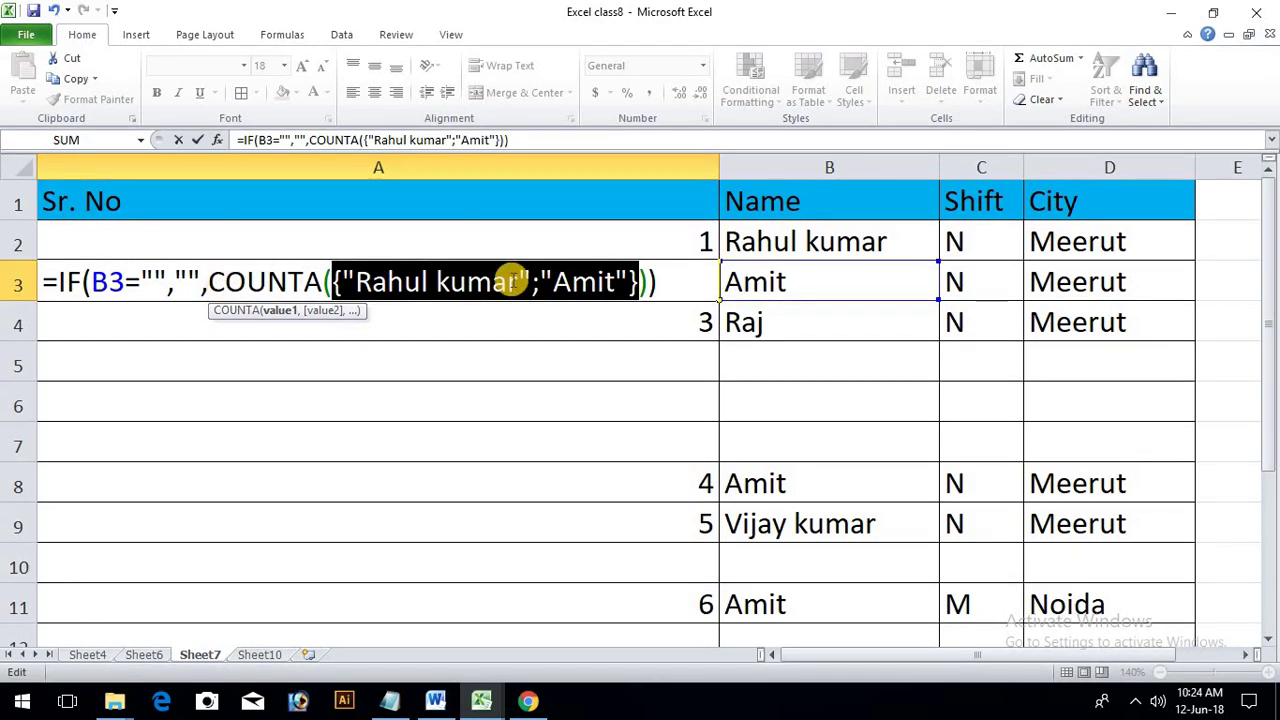
key("Escape")
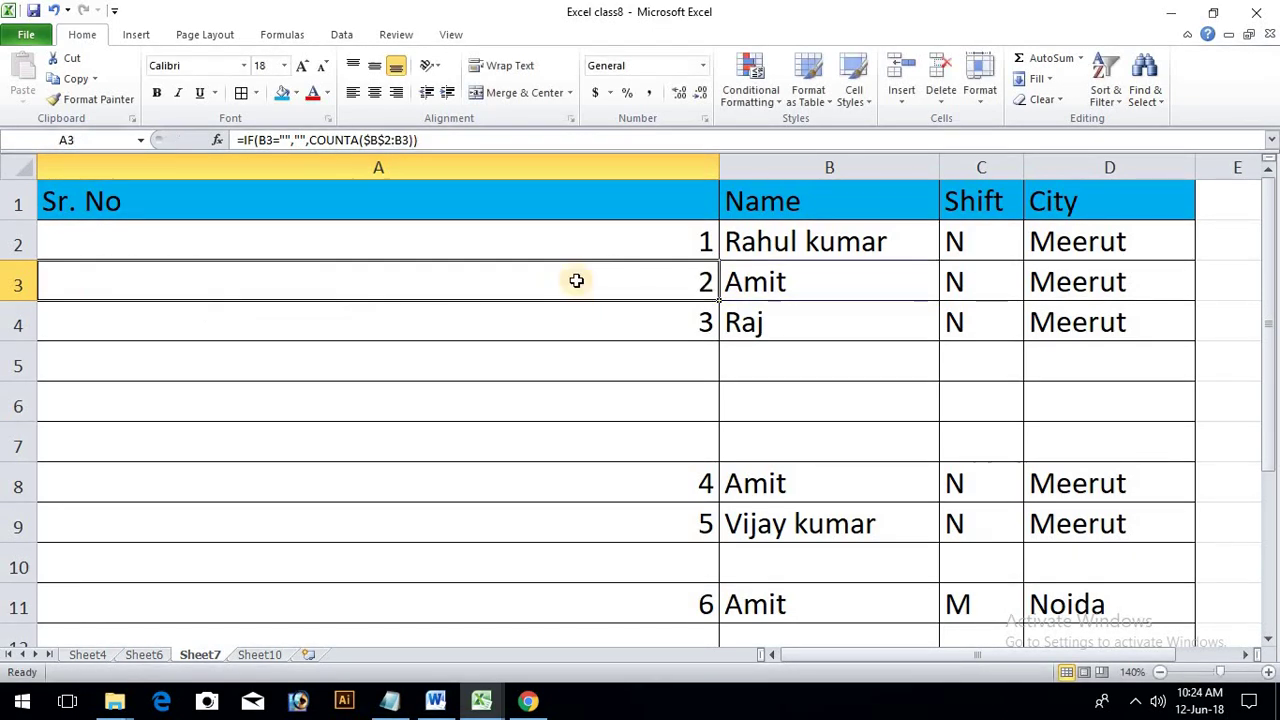
Evaluate the $B$2:B5 range inside the COUNTA part of A5's formula, keeping the original formula.
double_click(686, 368)
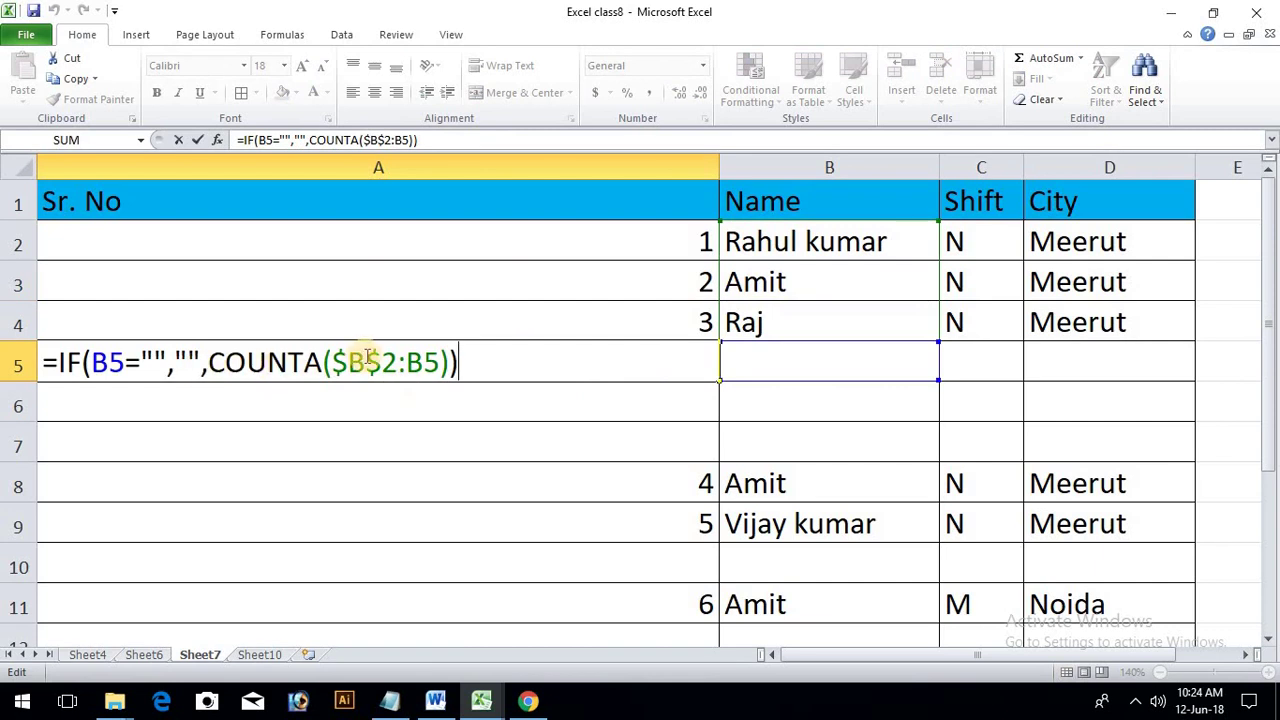
left_click_drag(334, 362, 430, 362)
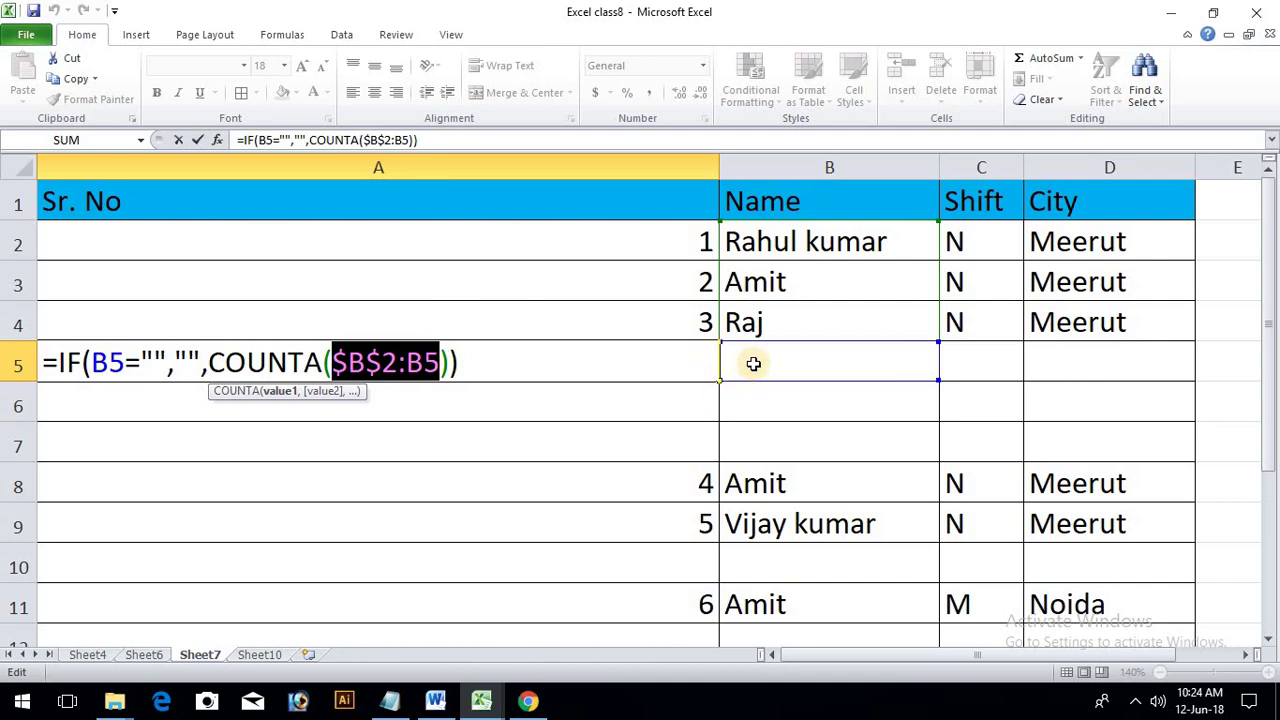
key("F9")
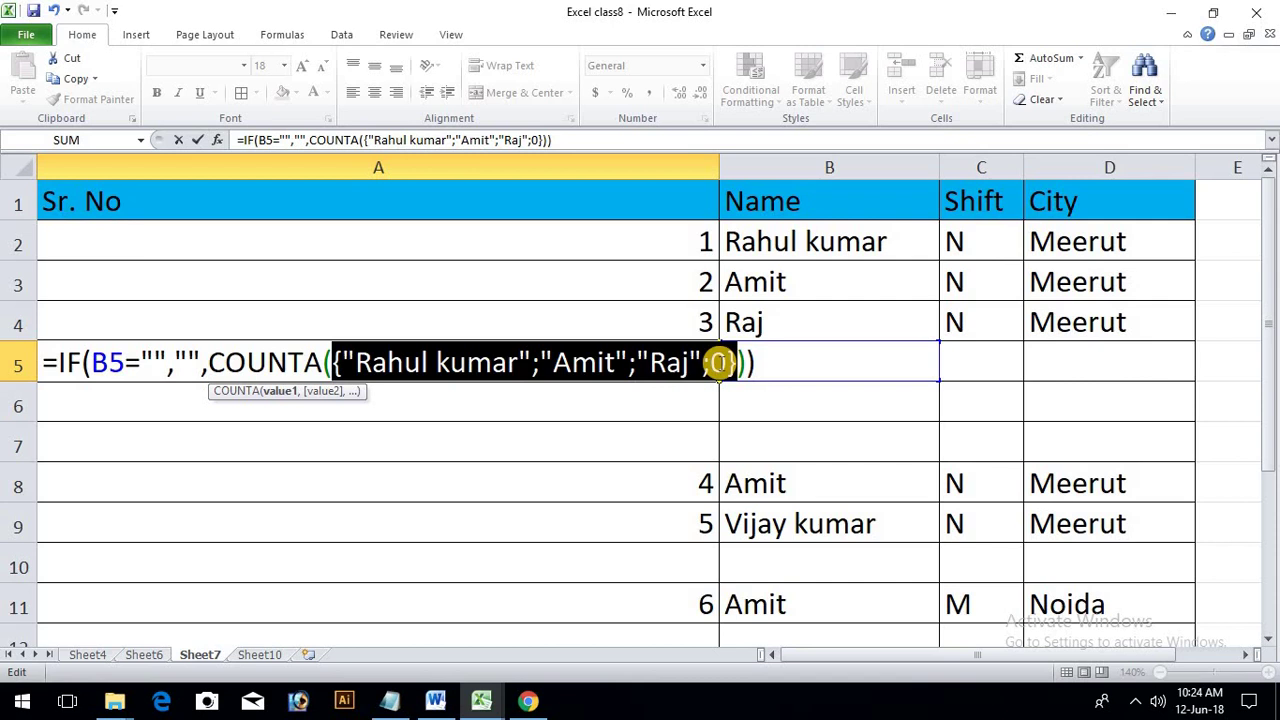
key("Escape")
Evaluate the whole COUNTA($B$2:B5) argument of A5's IF formula, and discard the replacement.
double_click(212, 360)
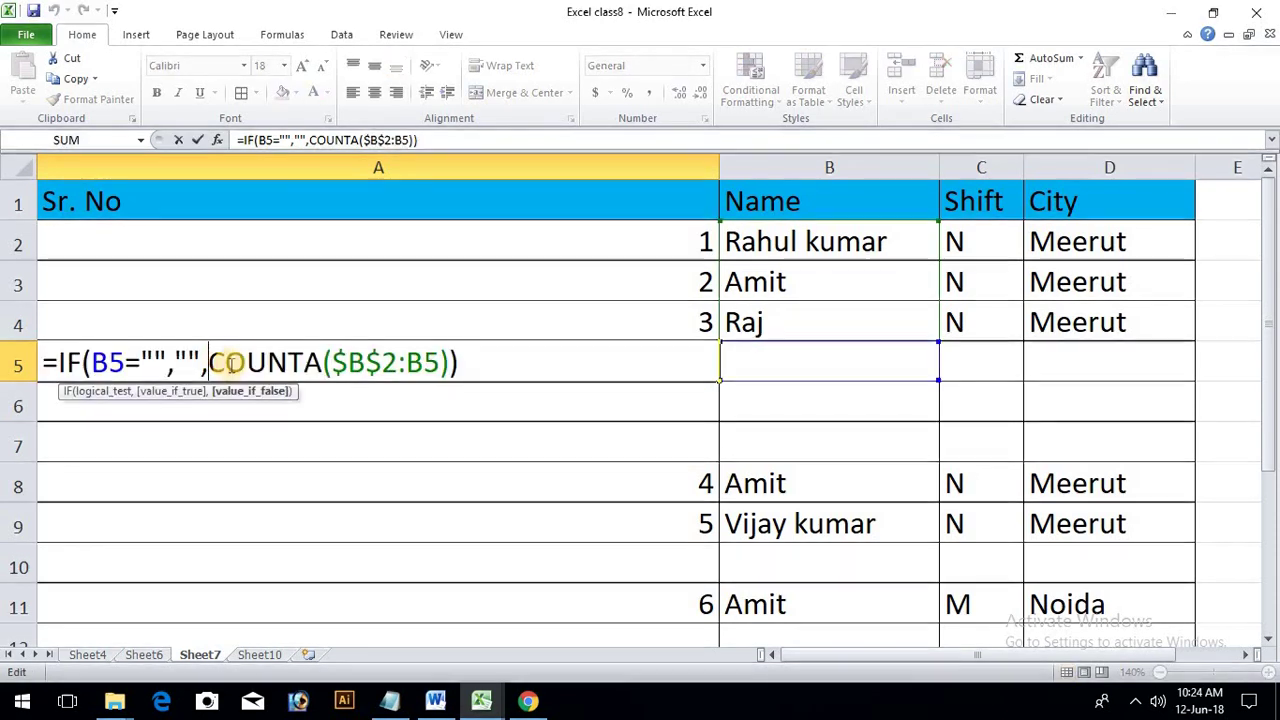
left_click_drag(207, 362, 447, 369)
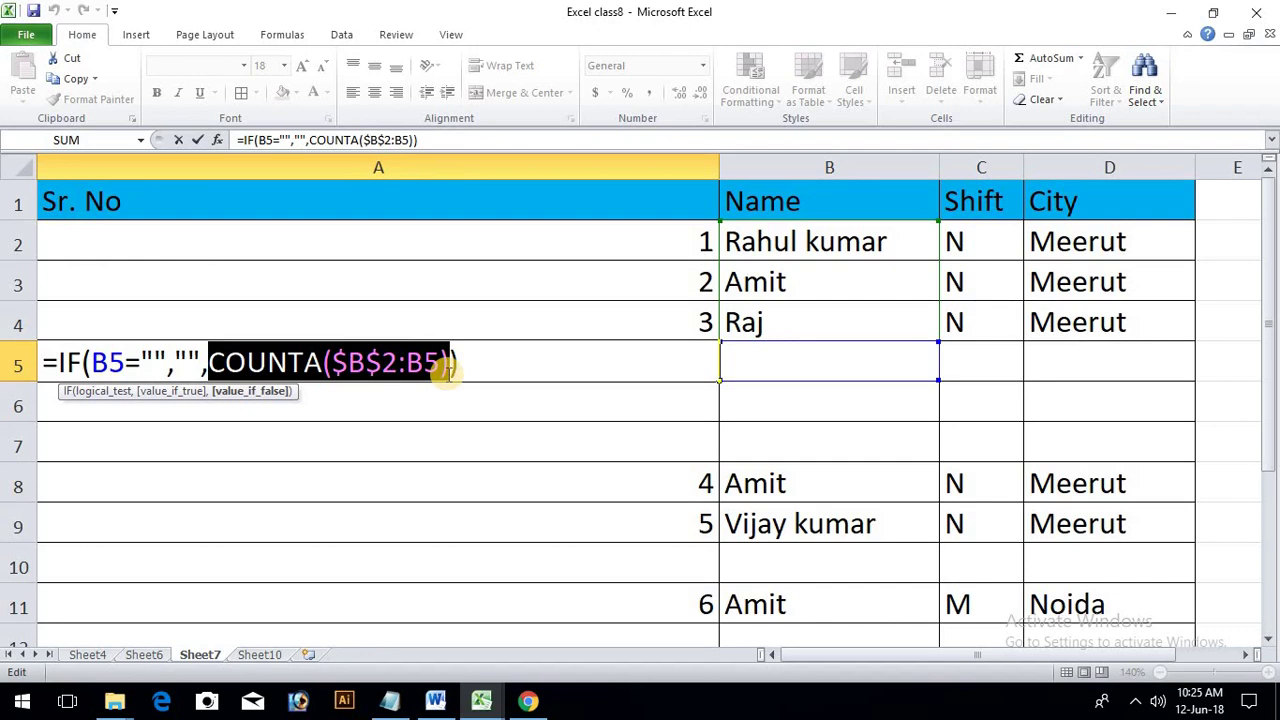
key("F9")
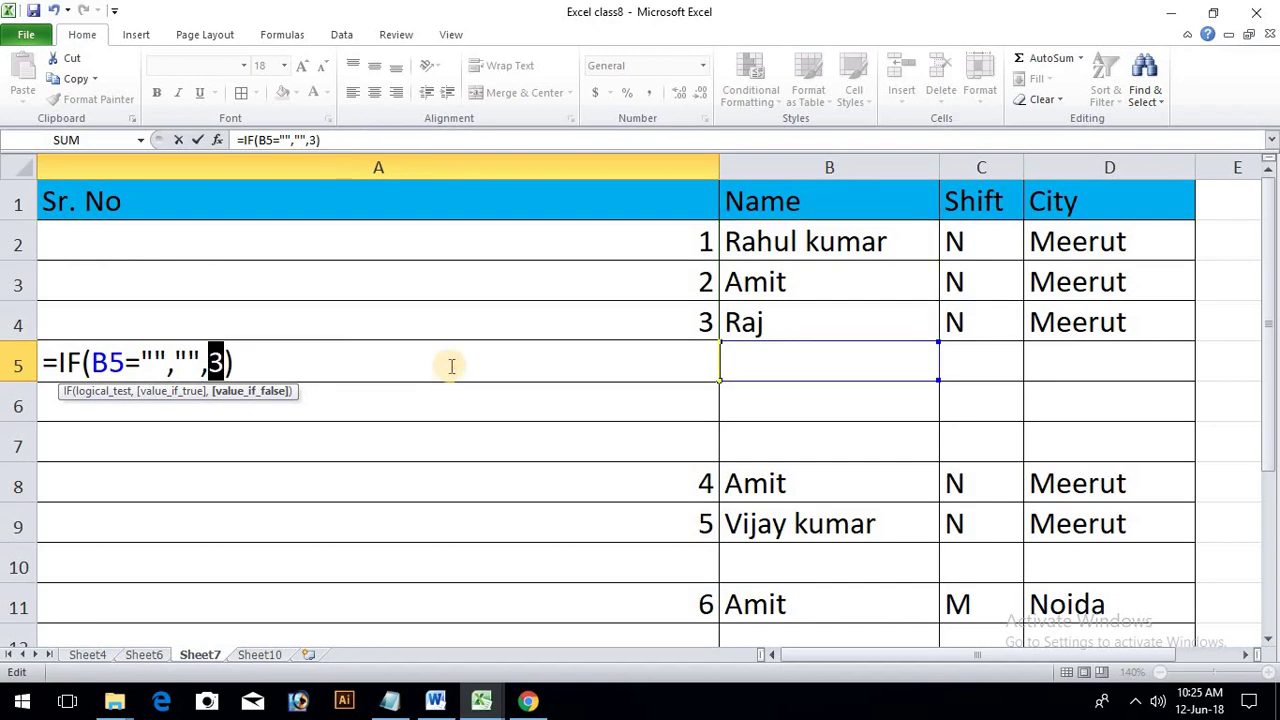
key("Escape")
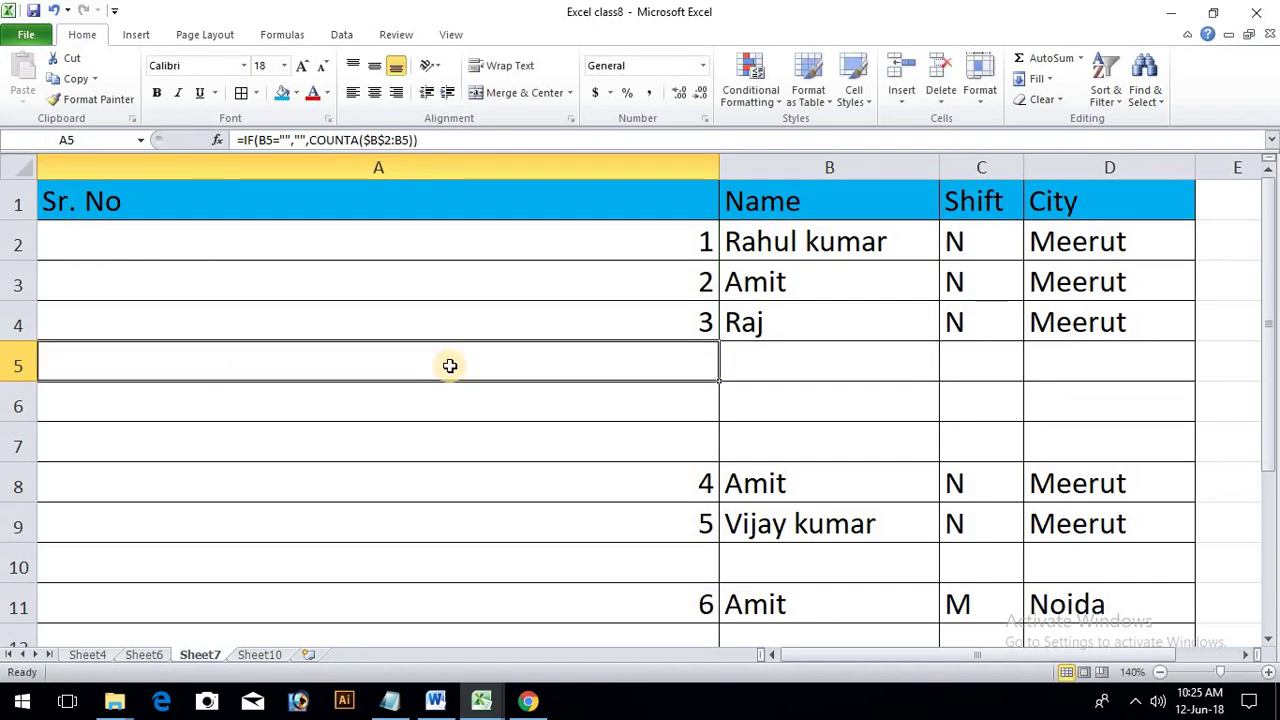
Evaluate the logical test B5="" in A5's IF formula, and leave the cell with its original formula.
double_click(450, 366)
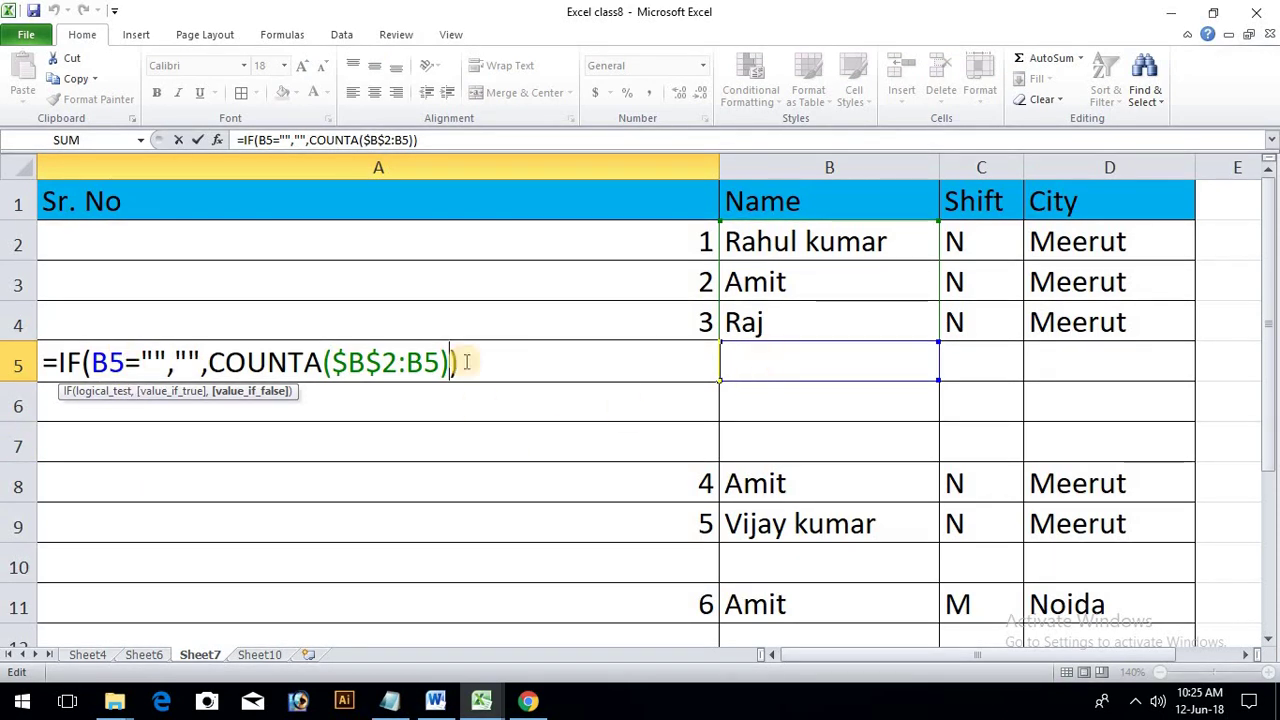
left_click_drag(91, 362, 163, 362)
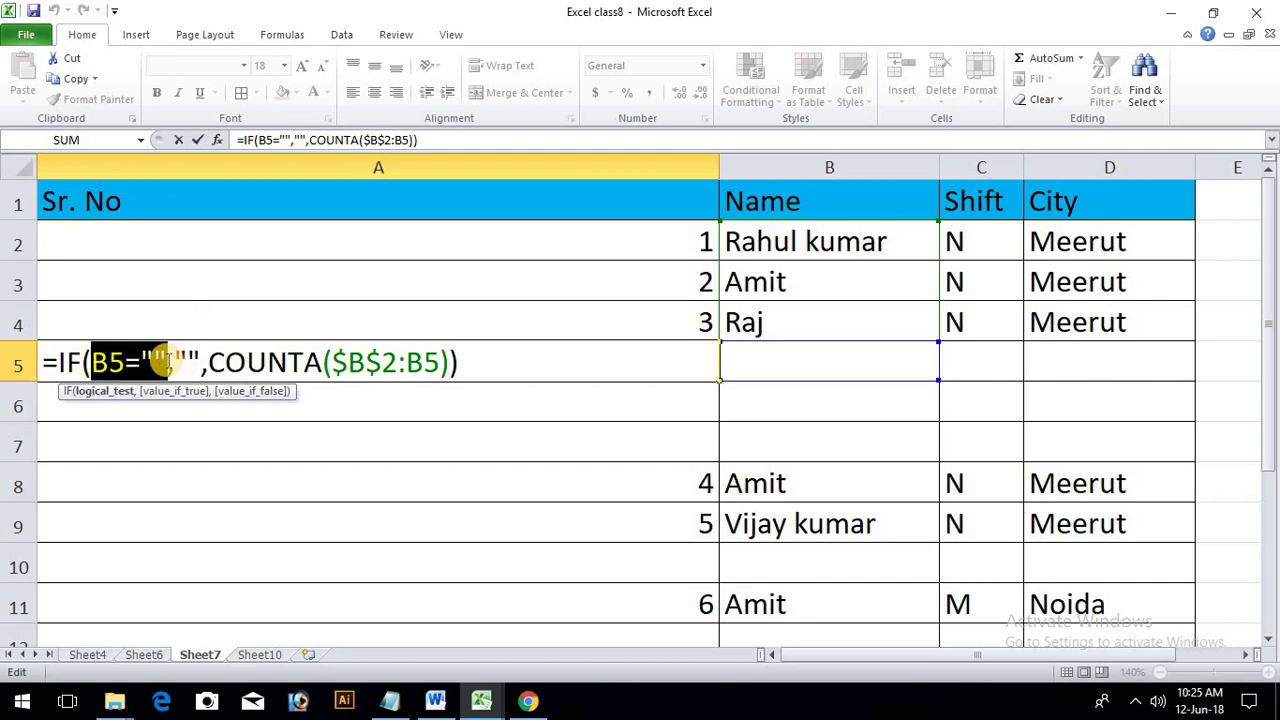
key("F9")
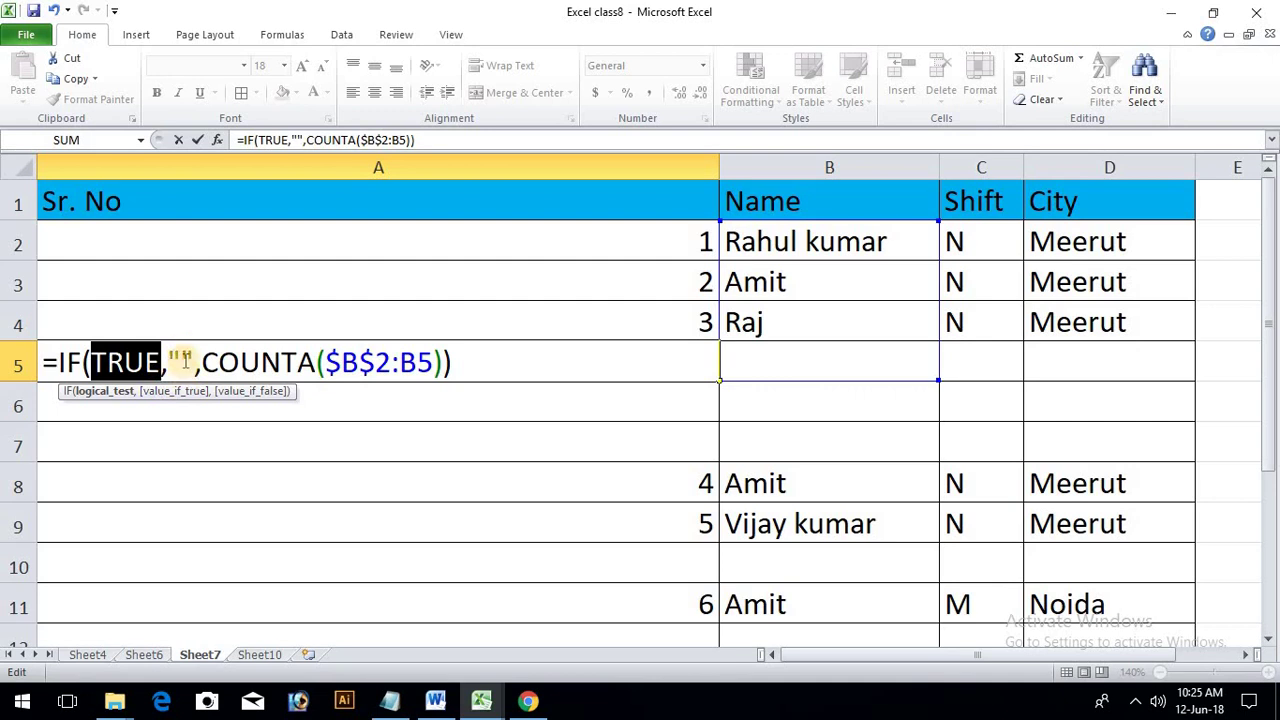
left_click(867, 384)
type("=\"\"")
key("ctrl+Return")
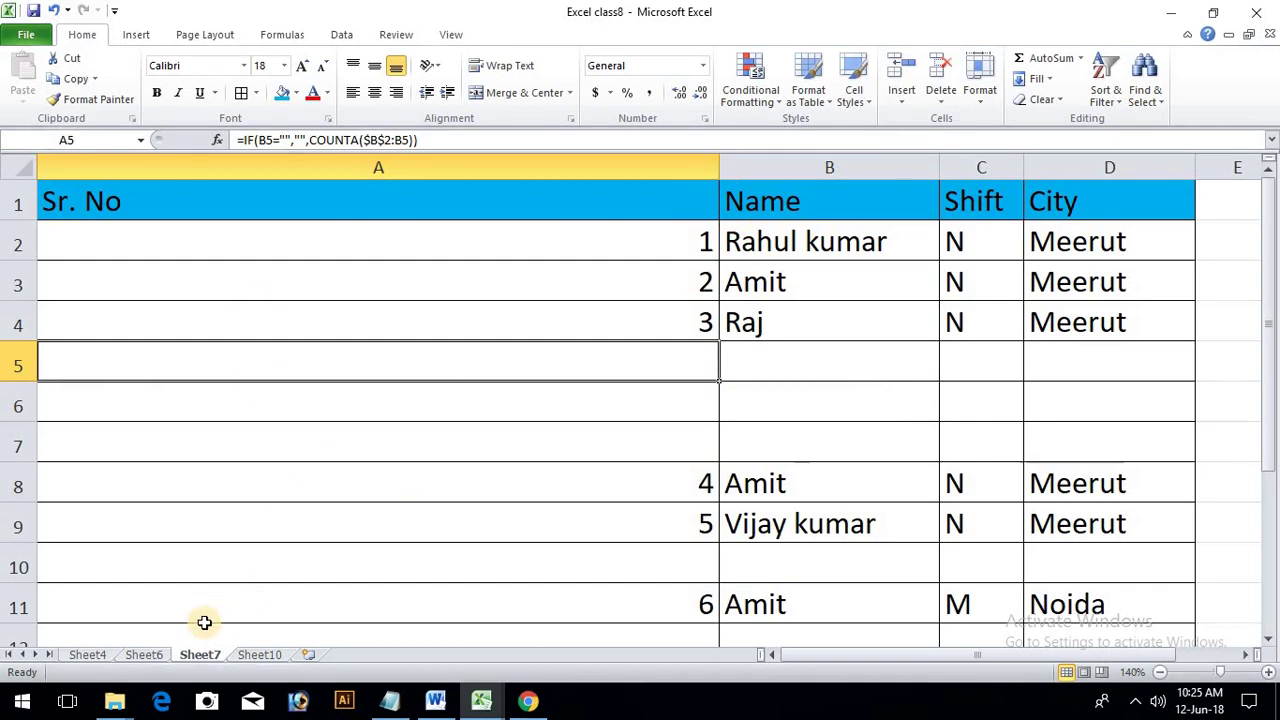
Switch to Sheet6 and examine the empty Result column and the mark ranges with their grades in K3:L7.
left_click(148, 656)
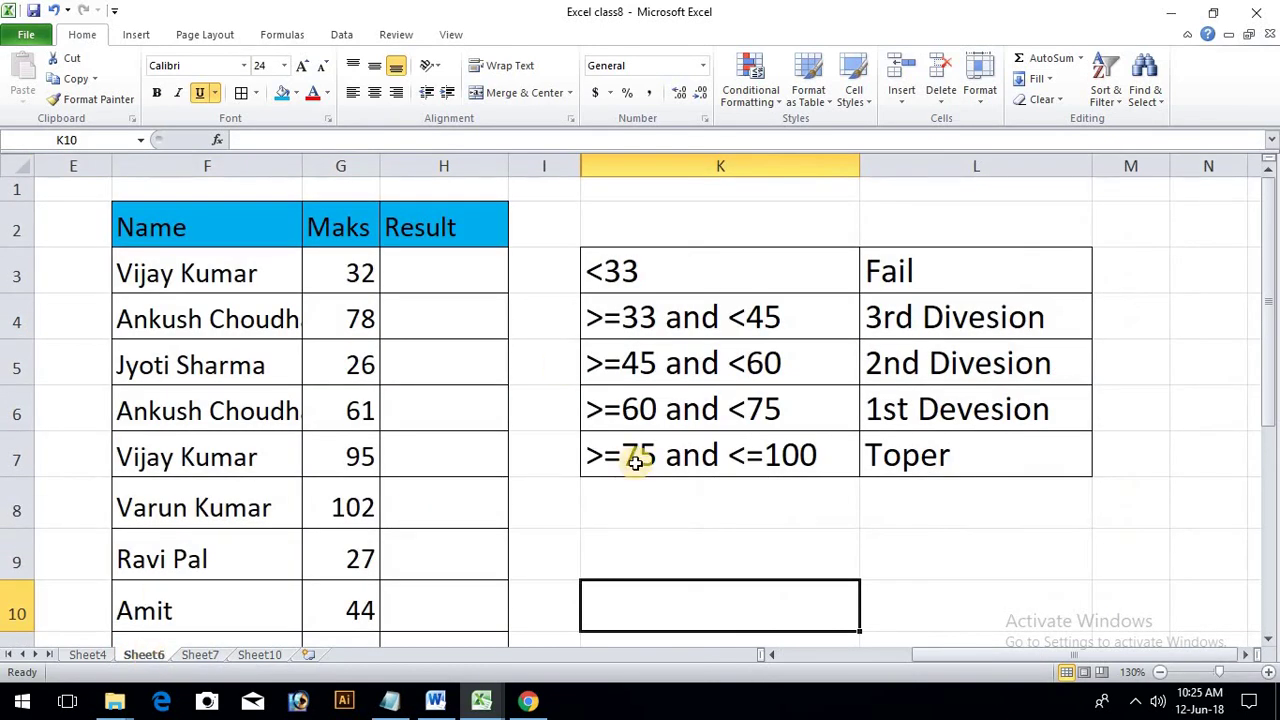
left_click(536, 542)
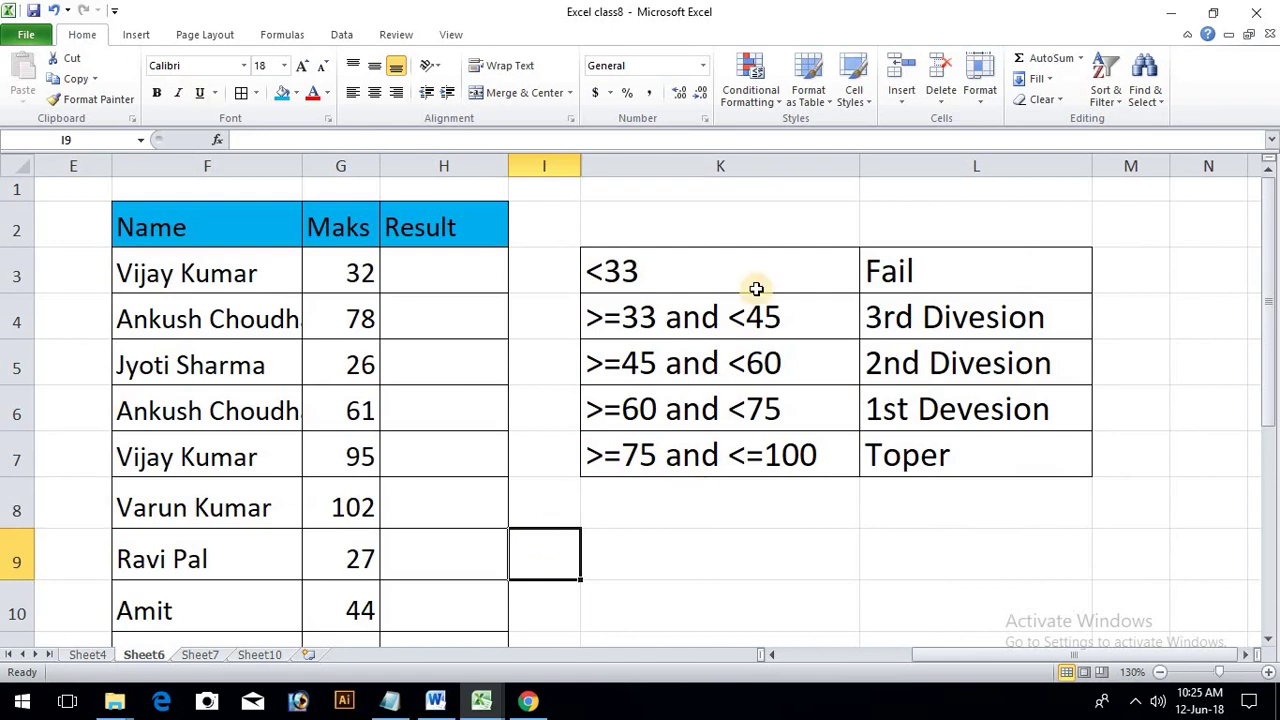
left_click(436, 269)
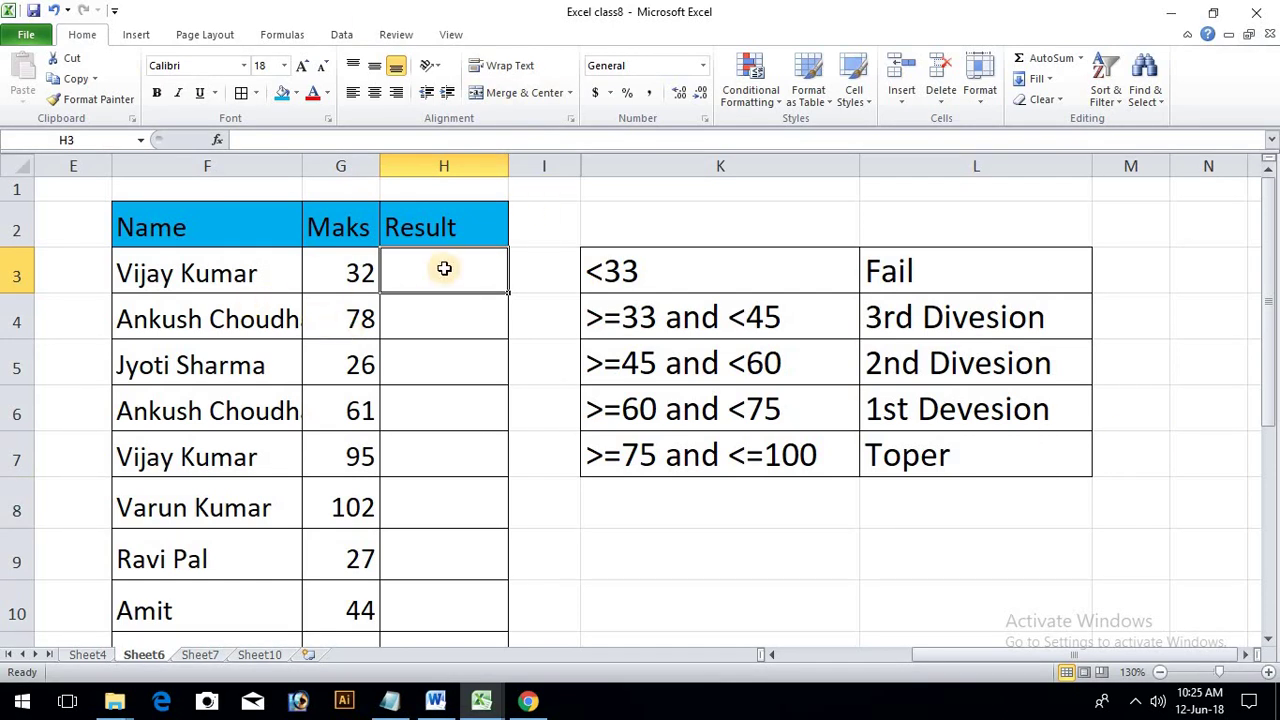
left_click(650, 276)
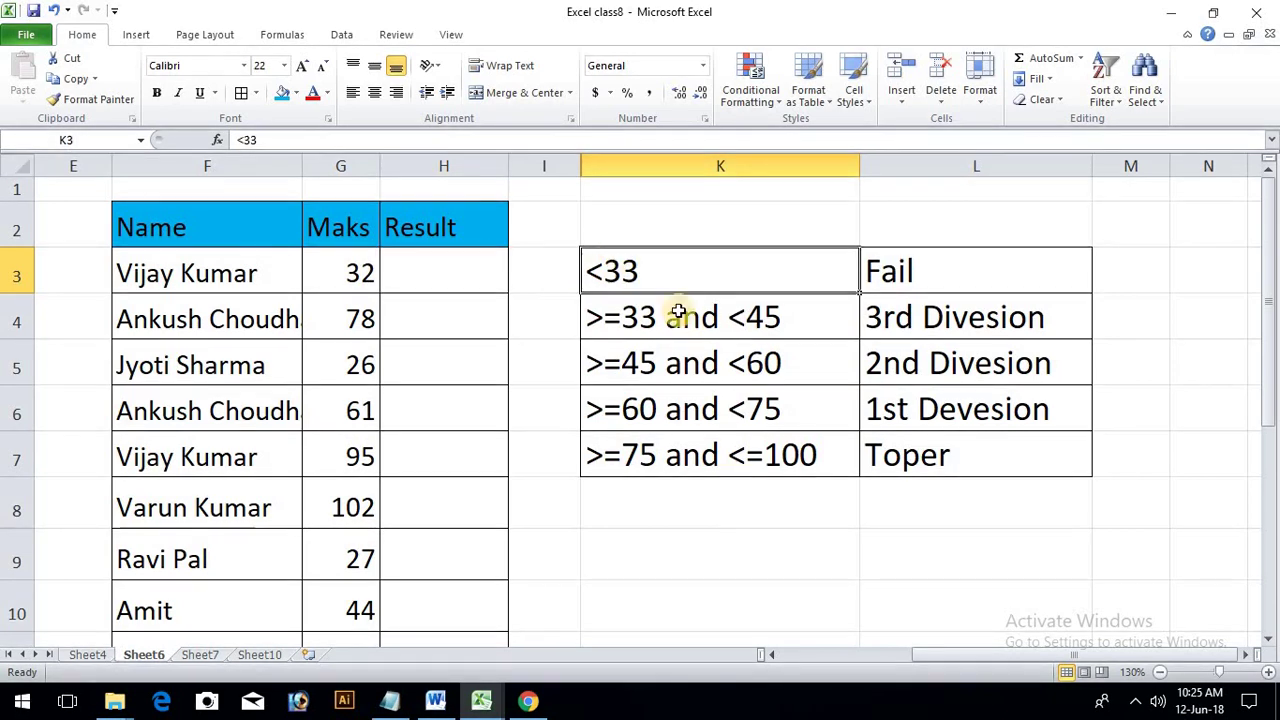
left_click(1008, 450)
left_click(717, 271)
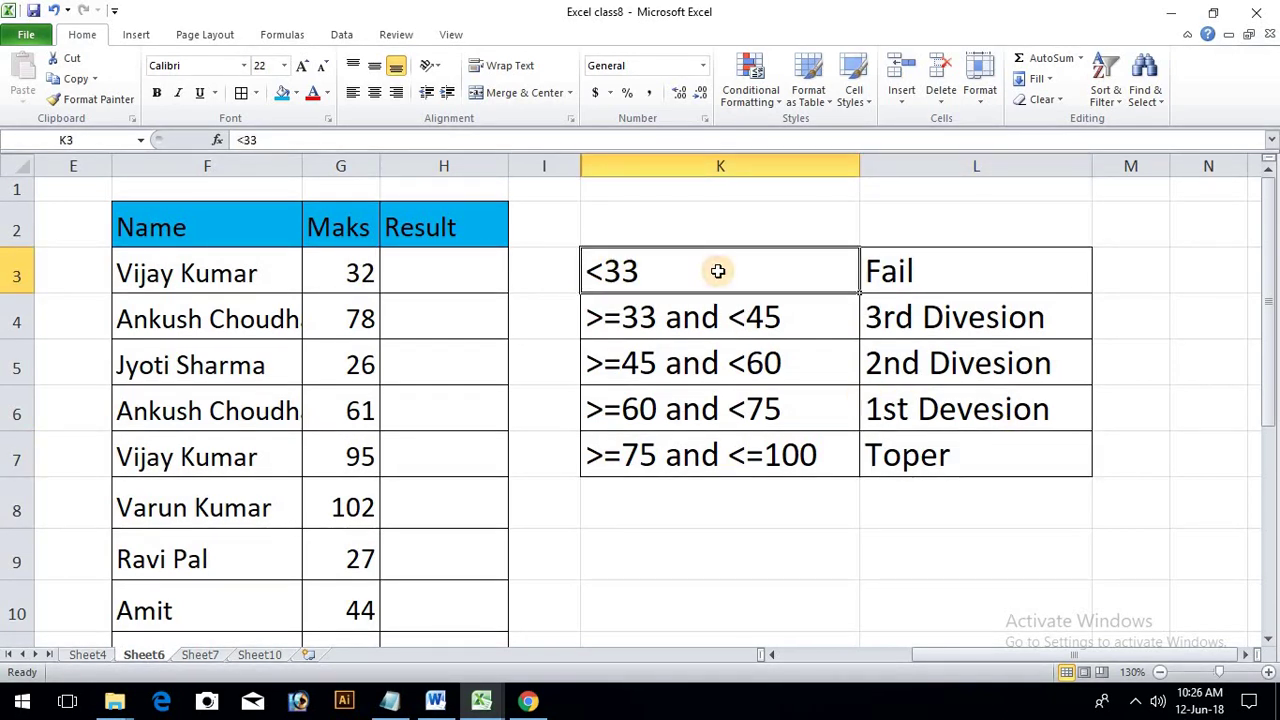
left_click(921, 287)
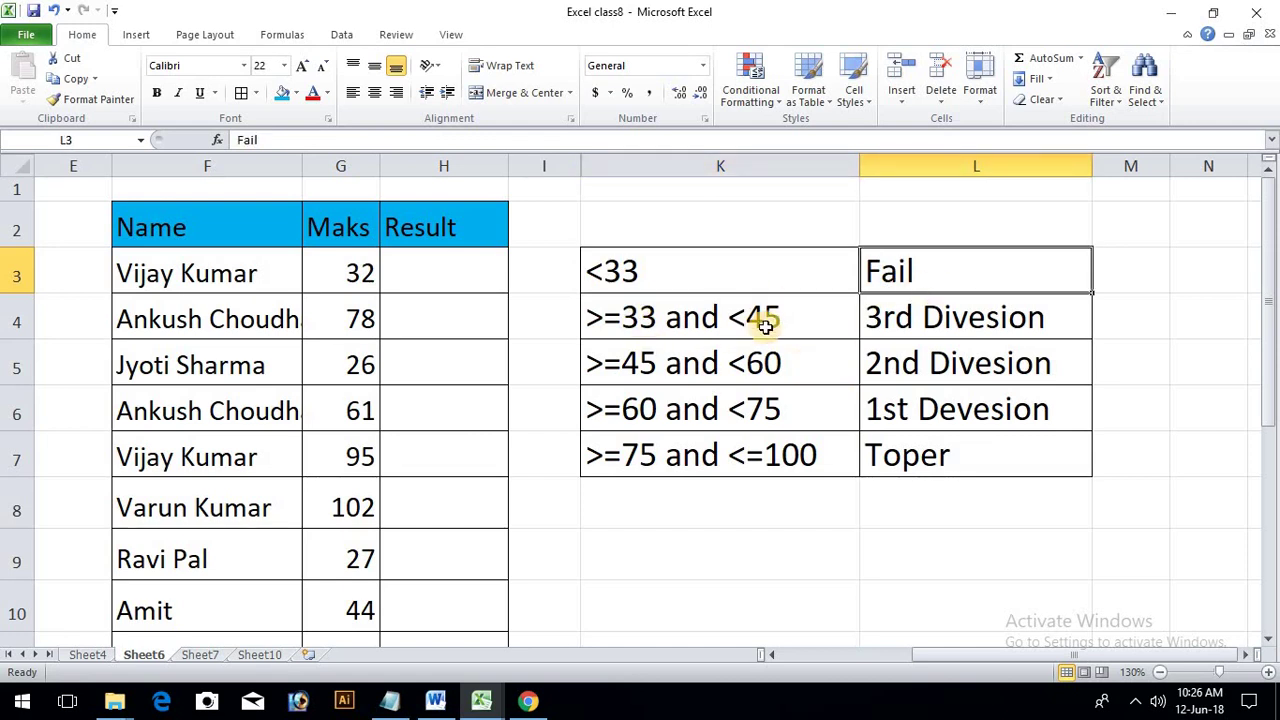
left_click(915, 317)
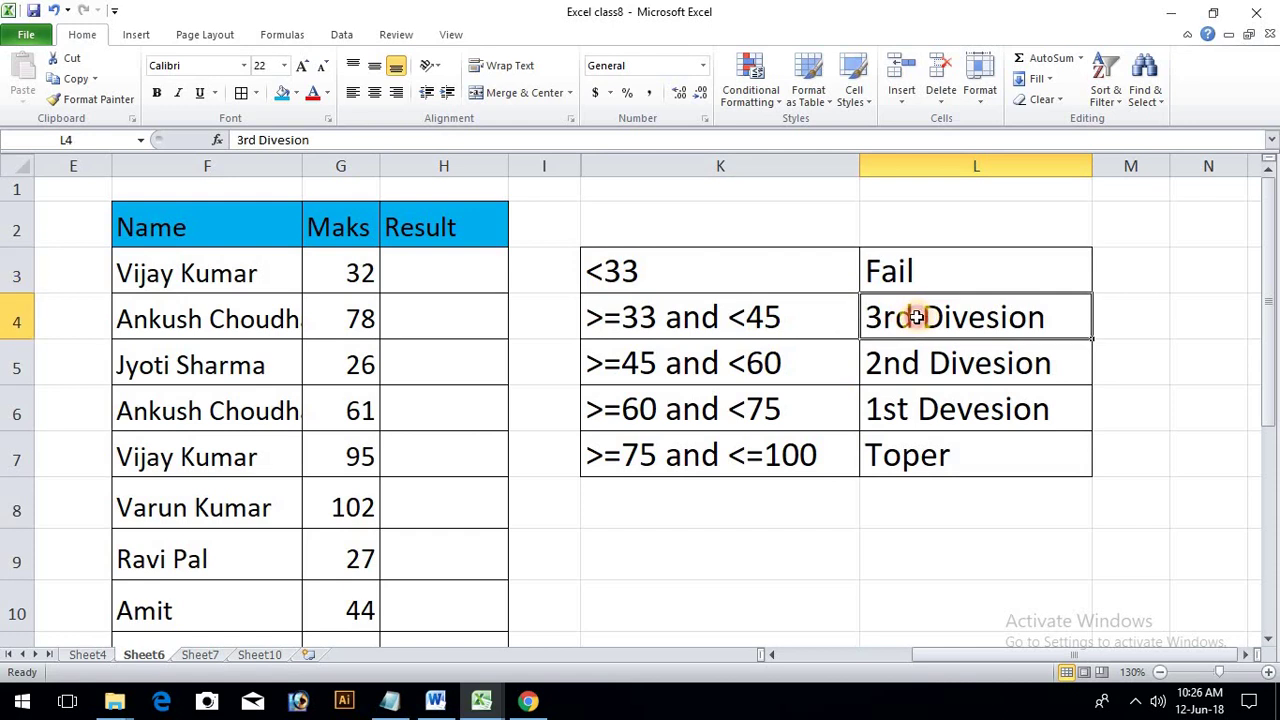
left_click(692, 375)
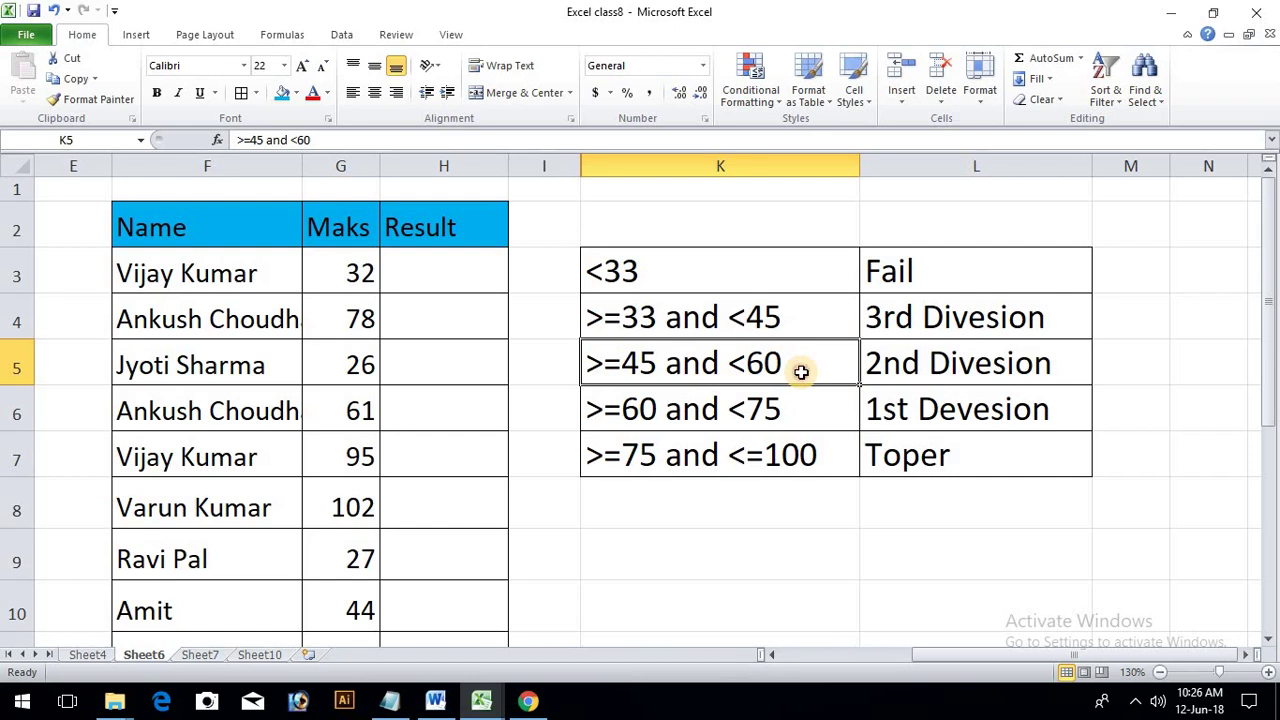
left_click(728, 412)
left_click(948, 459)
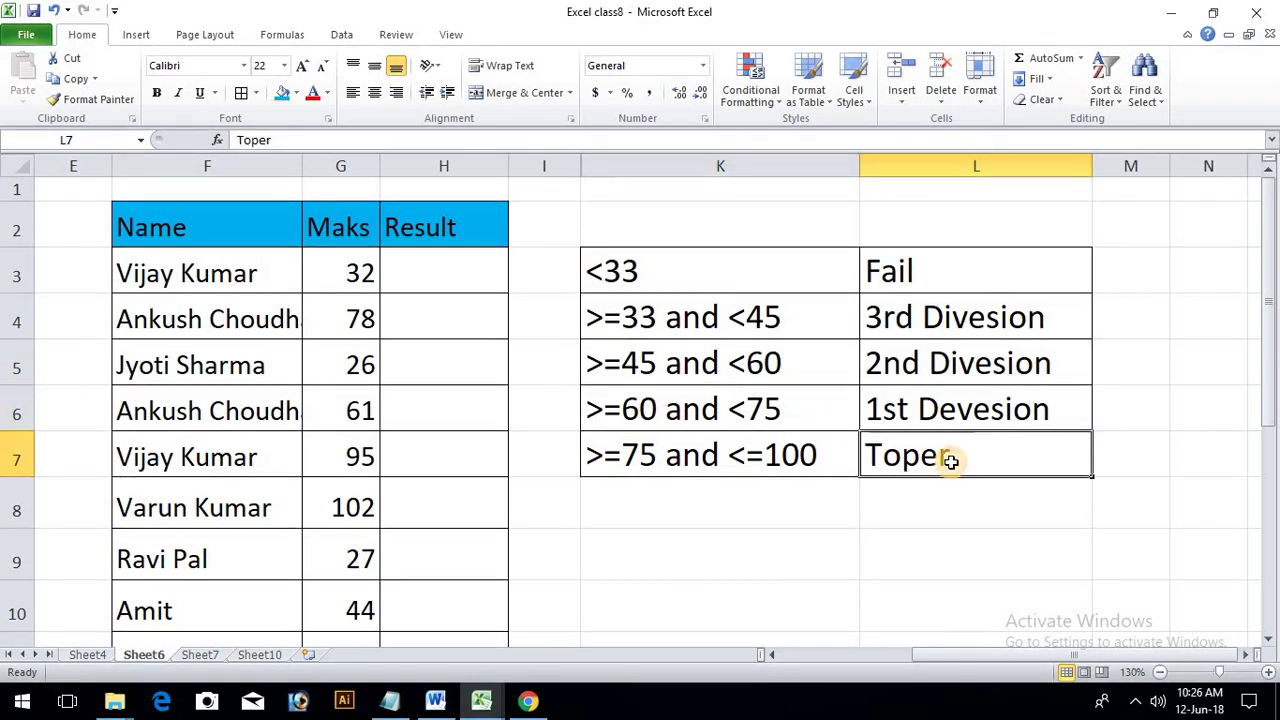
left_click(426, 284)
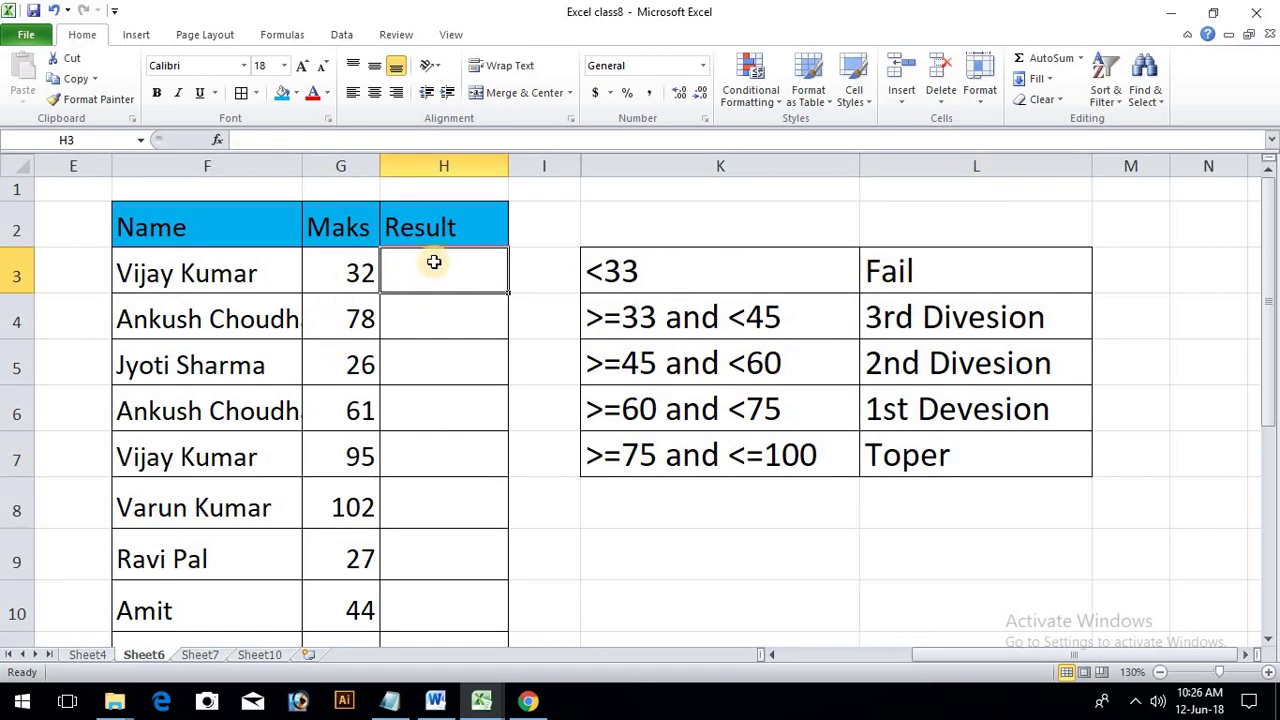
Set the first student's mark in G3 to 35 and match it to its range and grade in row 4.
left_click(356, 276)
type("35")
key("Return")
left_click(480, 275)
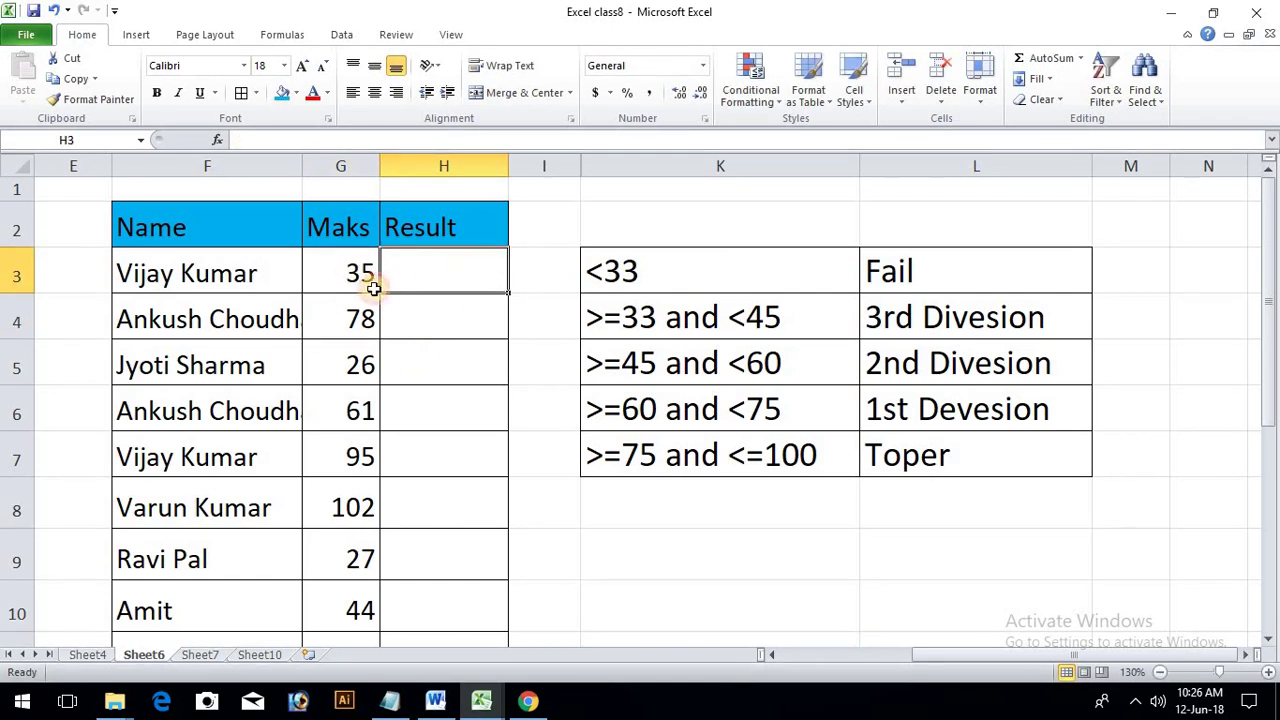
left_click(640, 325)
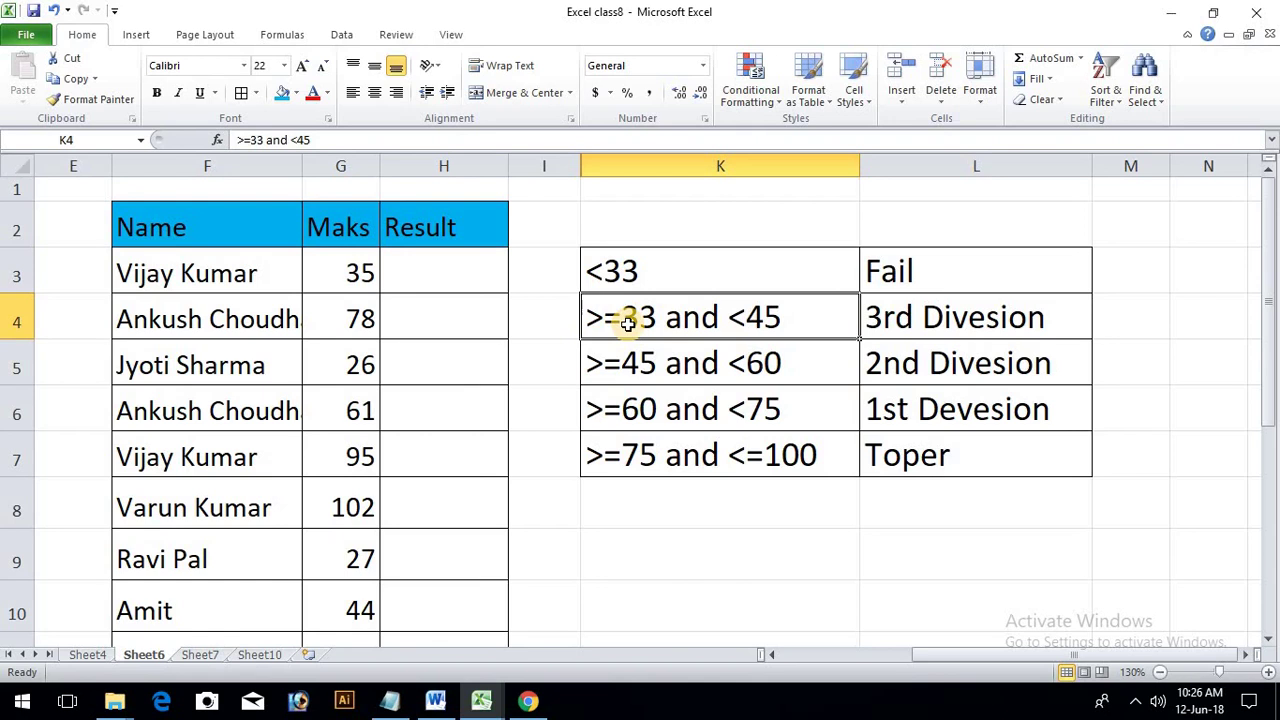
left_click(1057, 334)
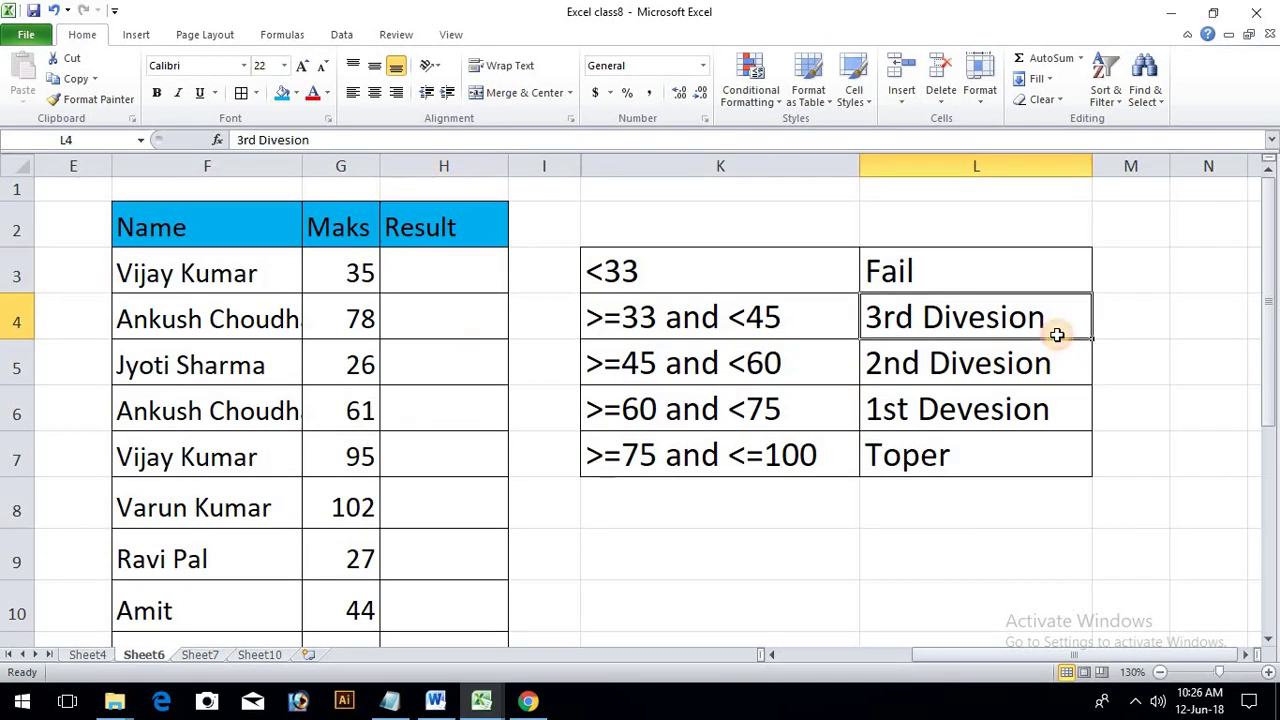
left_click(675, 373)
Set the first student's mark in G3 to 46 and match it to its range and grade in row 5.
left_click(323, 266)
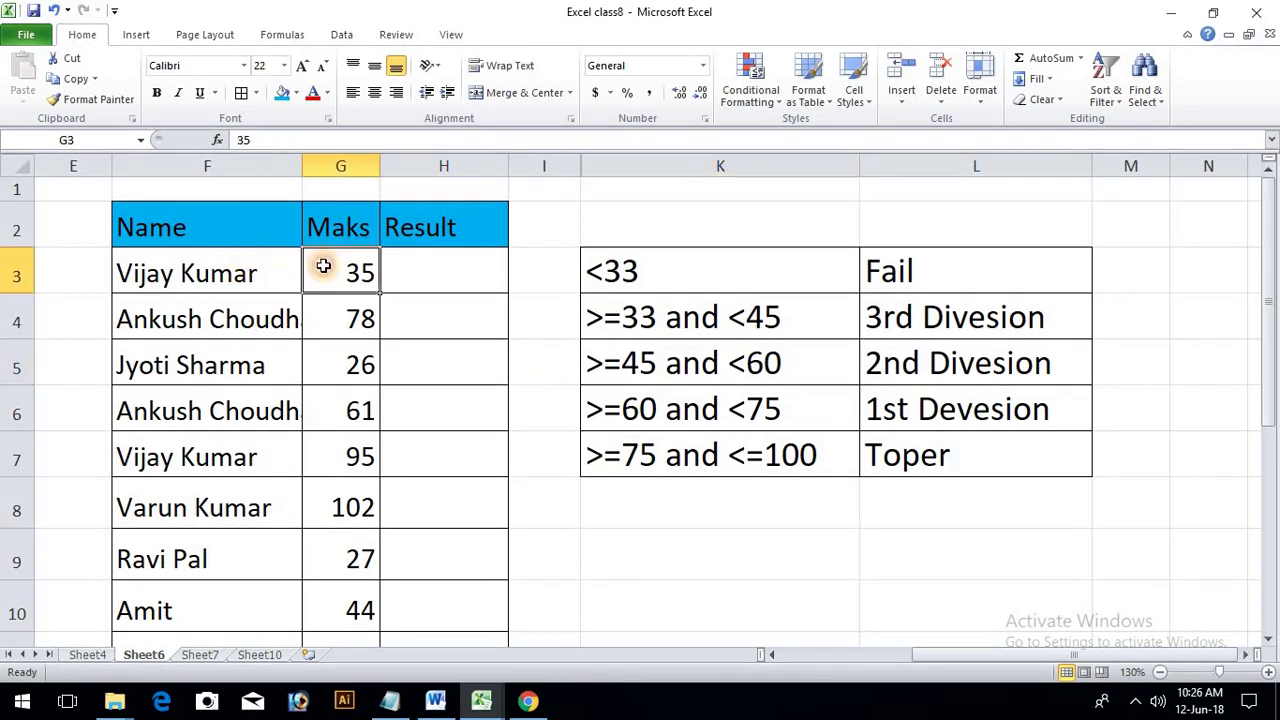
type("46")
key("Return")
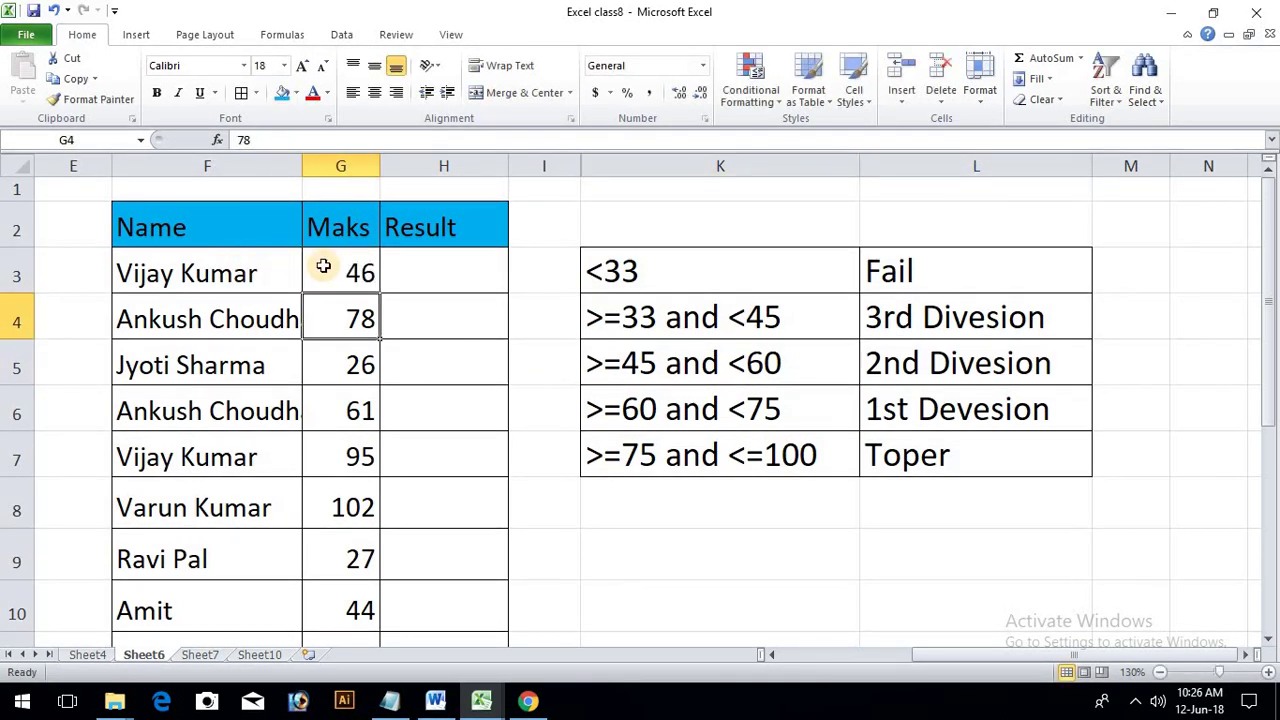
left_click(763, 365)
left_click(909, 366)
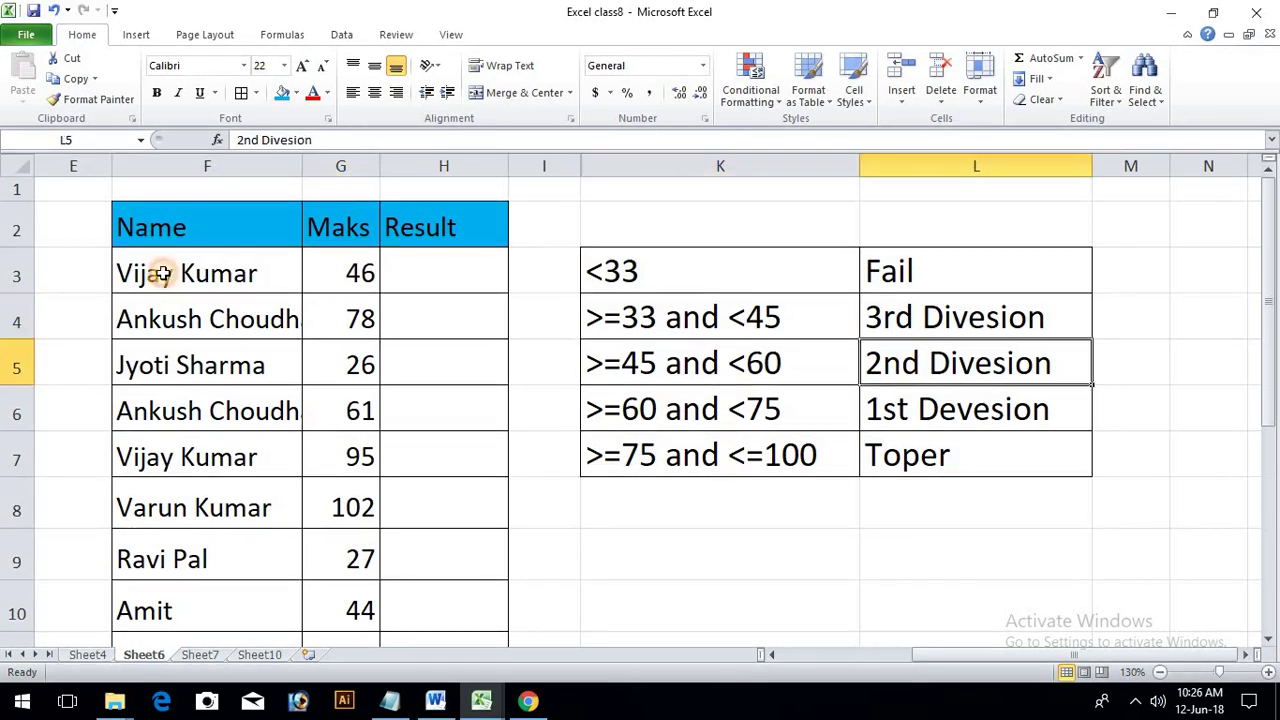
left_click(351, 271)
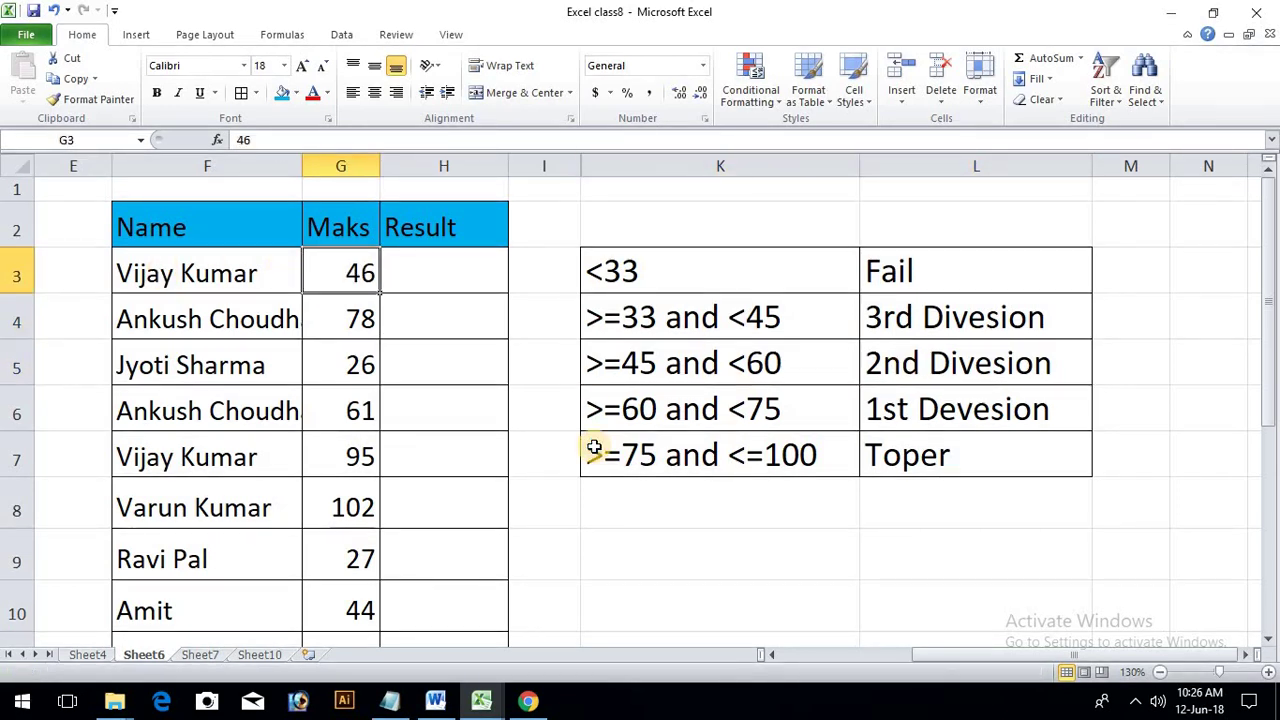
left_click(725, 545)
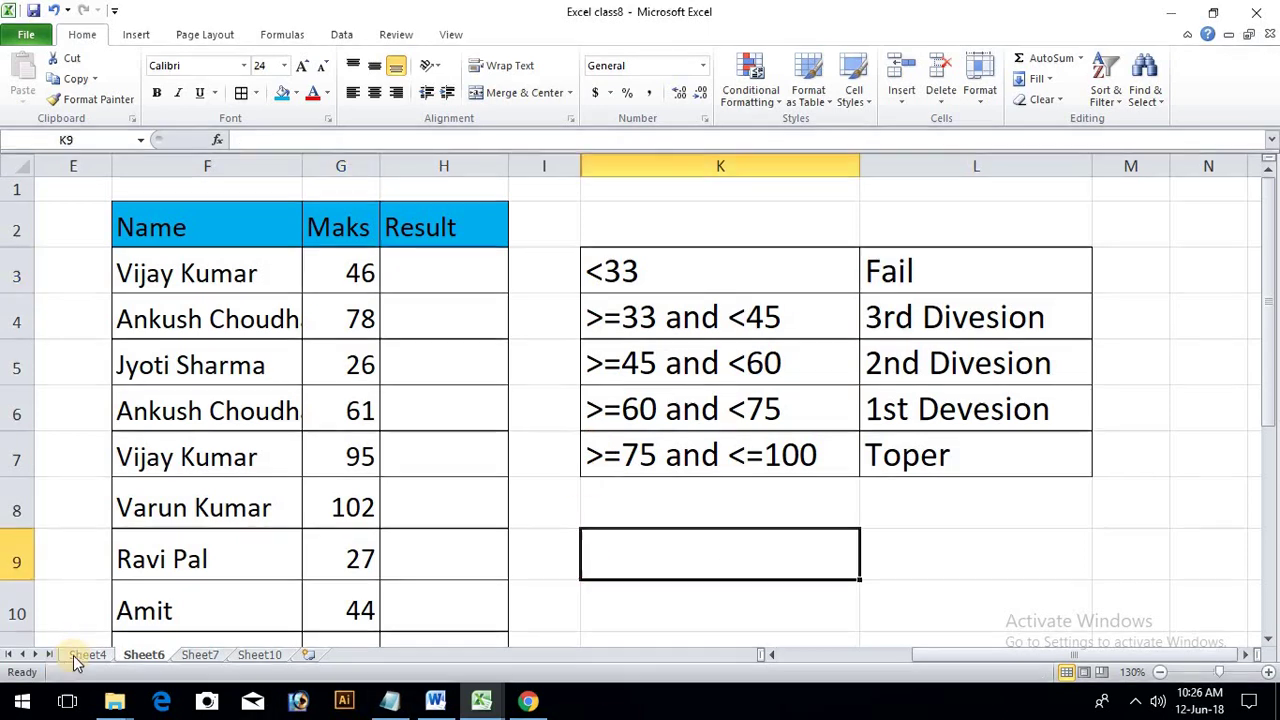
left_click(236, 273)
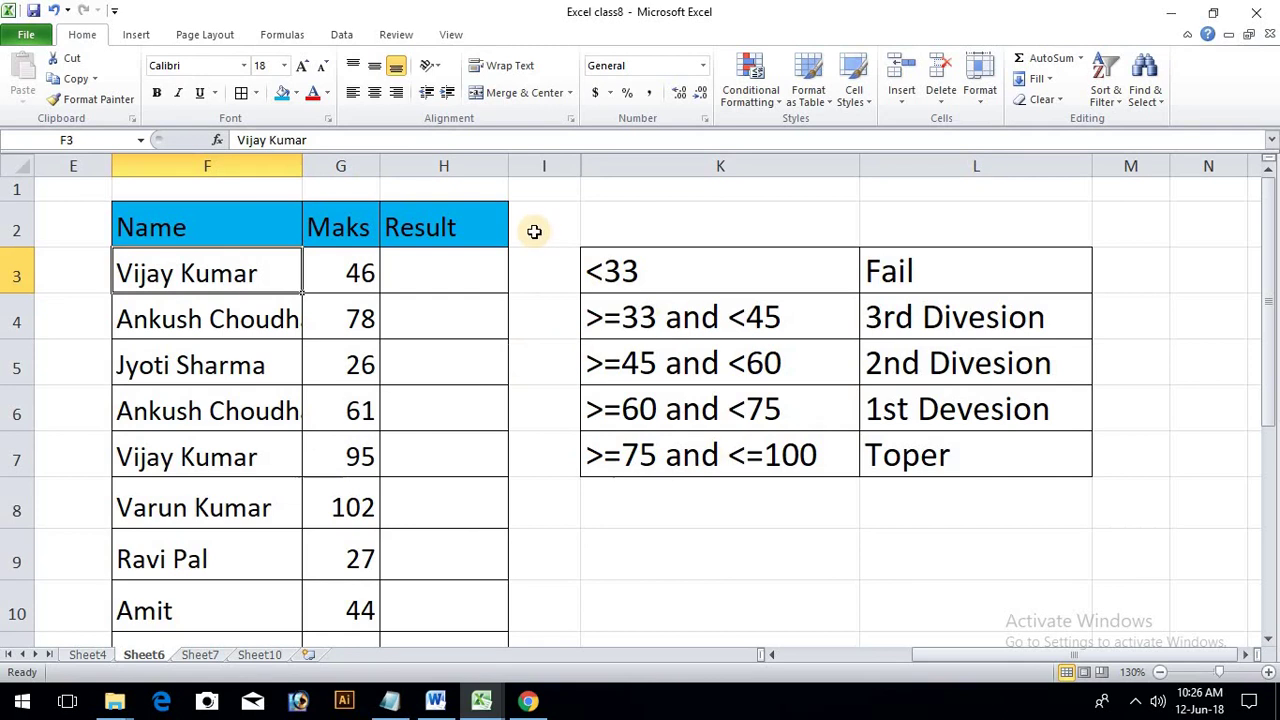
left_click(568, 216)
left_click(1111, 576)
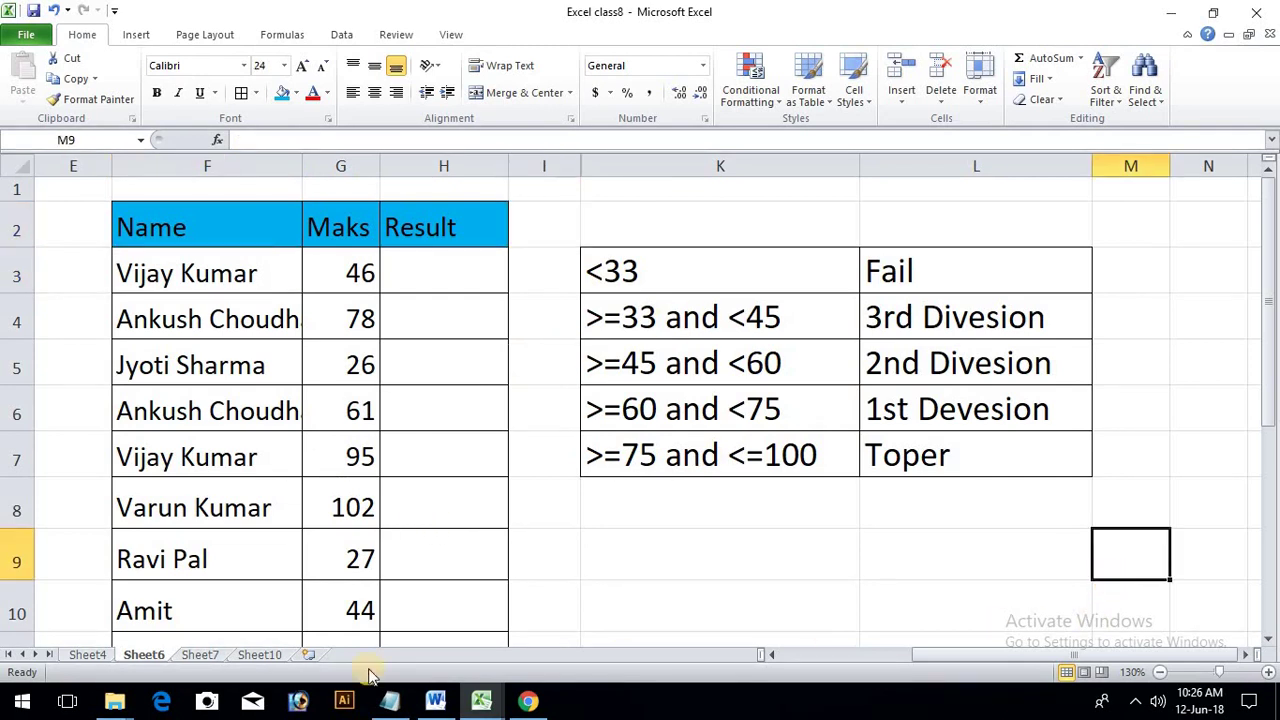
Switch to Sheet4 and compare the name and city in row 2 with the entry beside them in AI2.
left_click(88, 654)
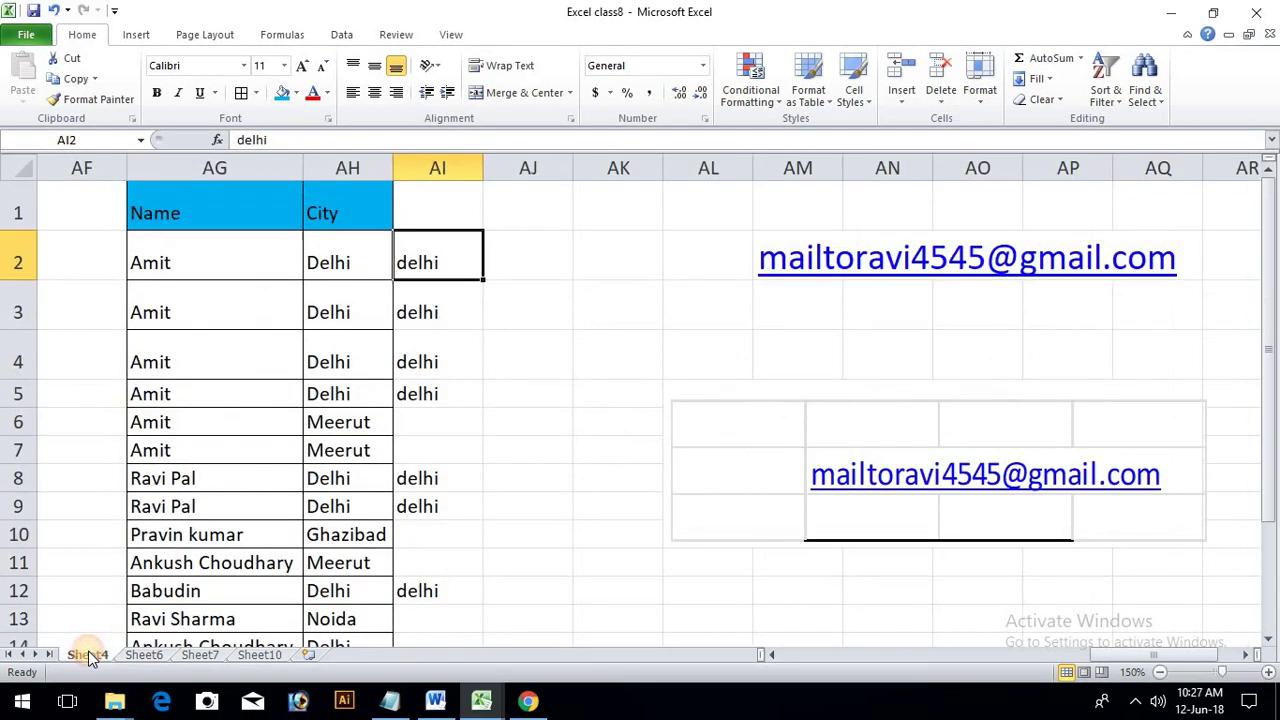
left_click(578, 322)
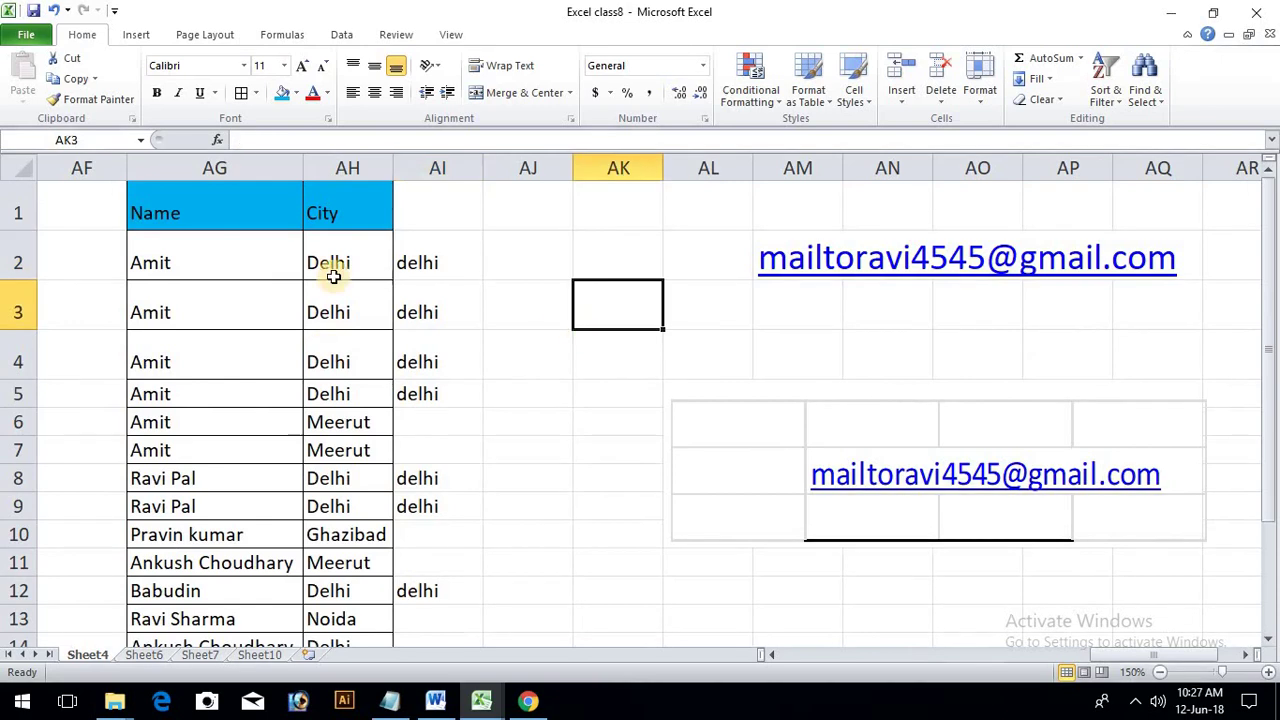
left_click(430, 262)
left_click(178, 264)
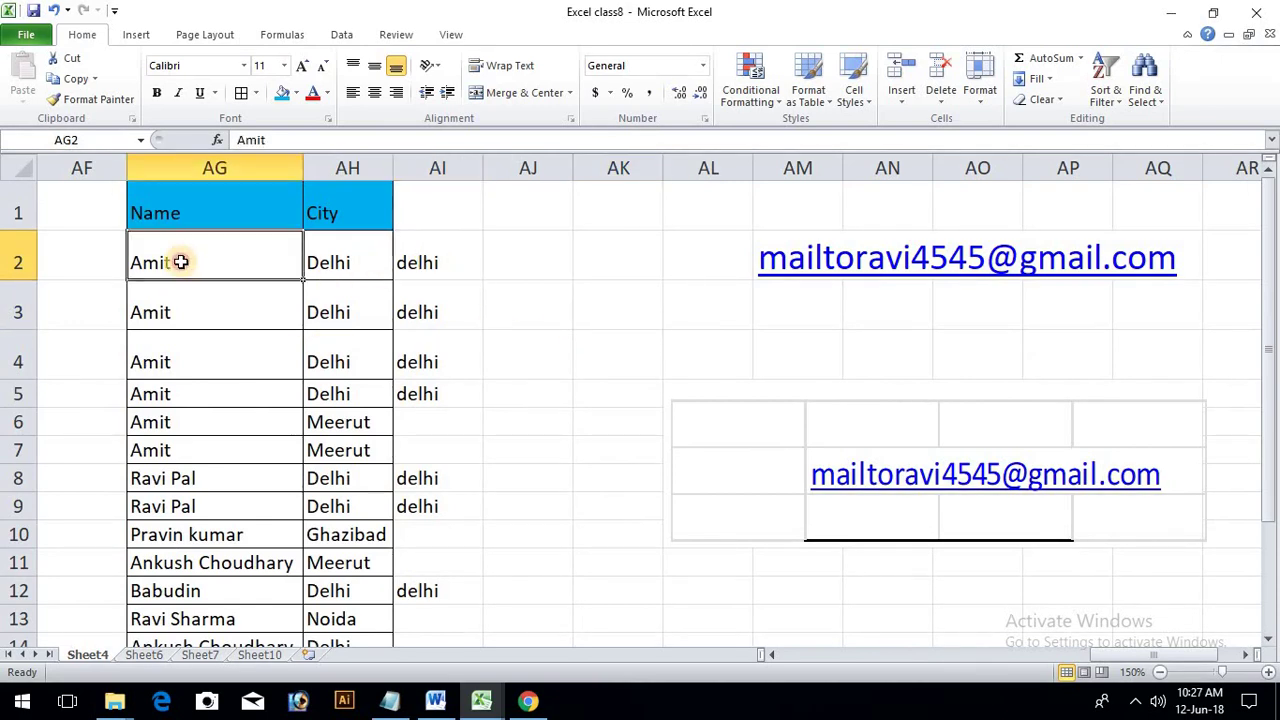
left_click(443, 262)
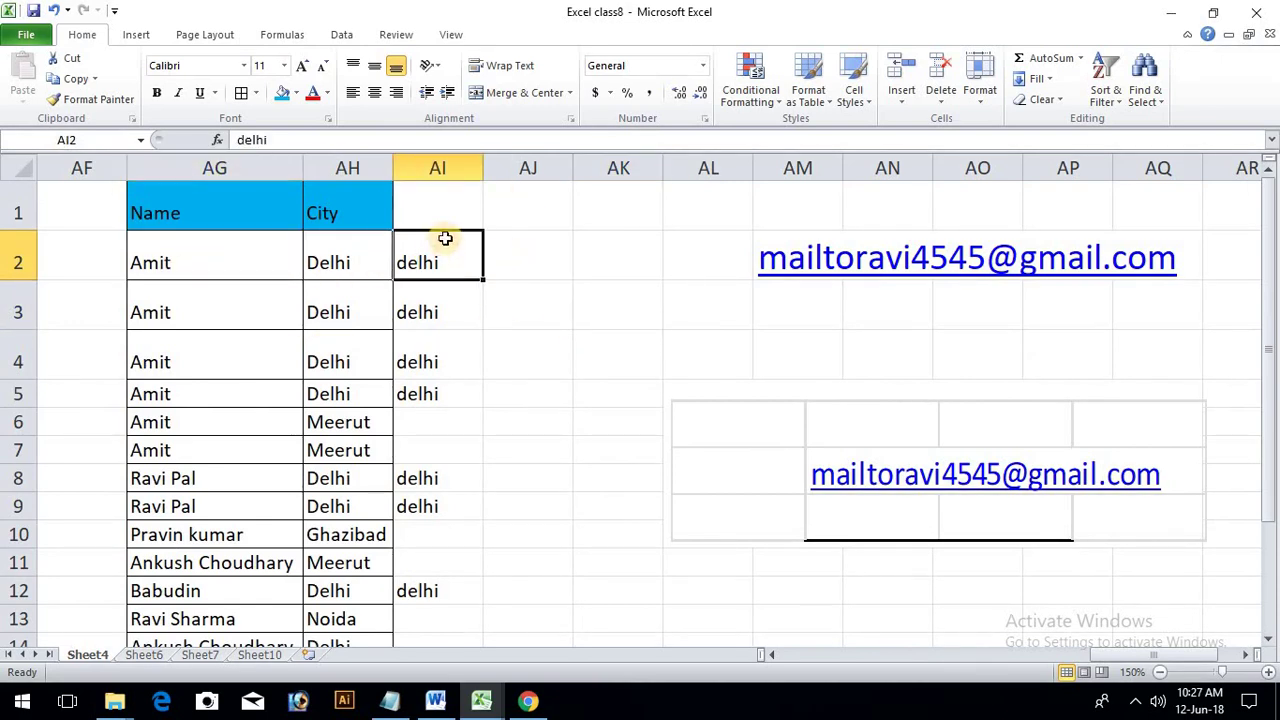
left_click(265, 258)
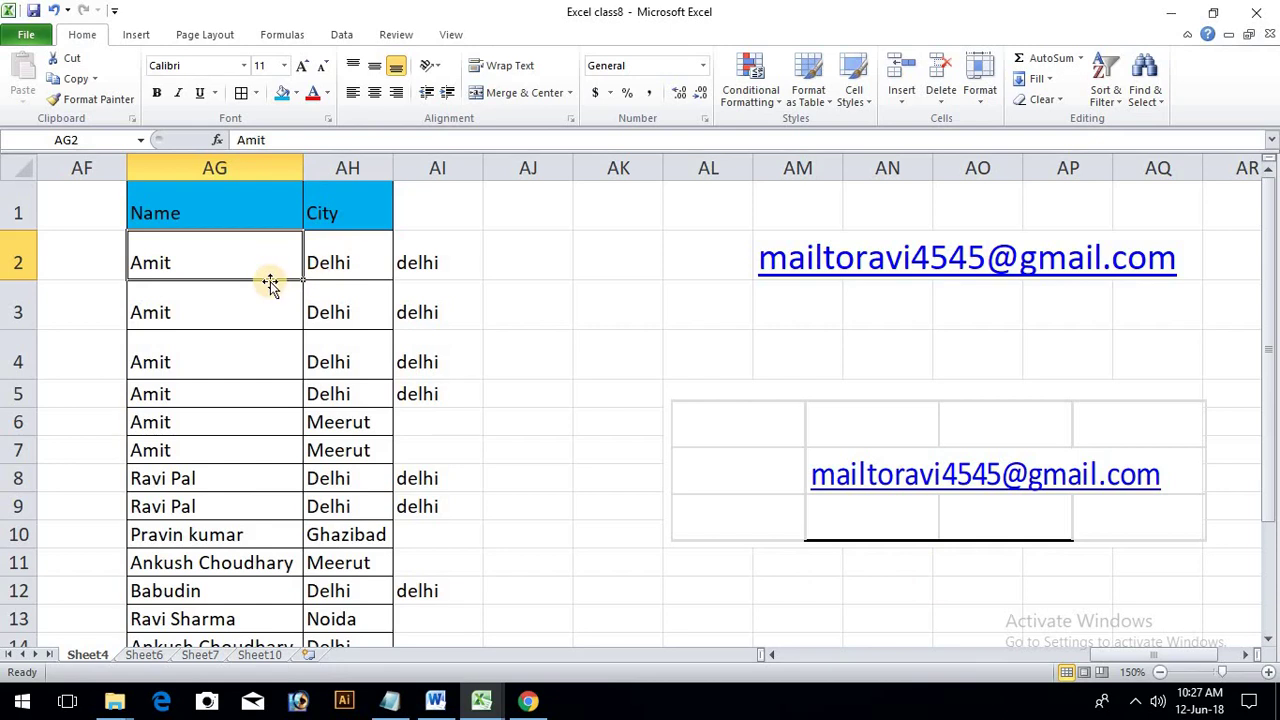
left_click(379, 261)
left_click(240, 258)
left_click(366, 256)
left_click(458, 260)
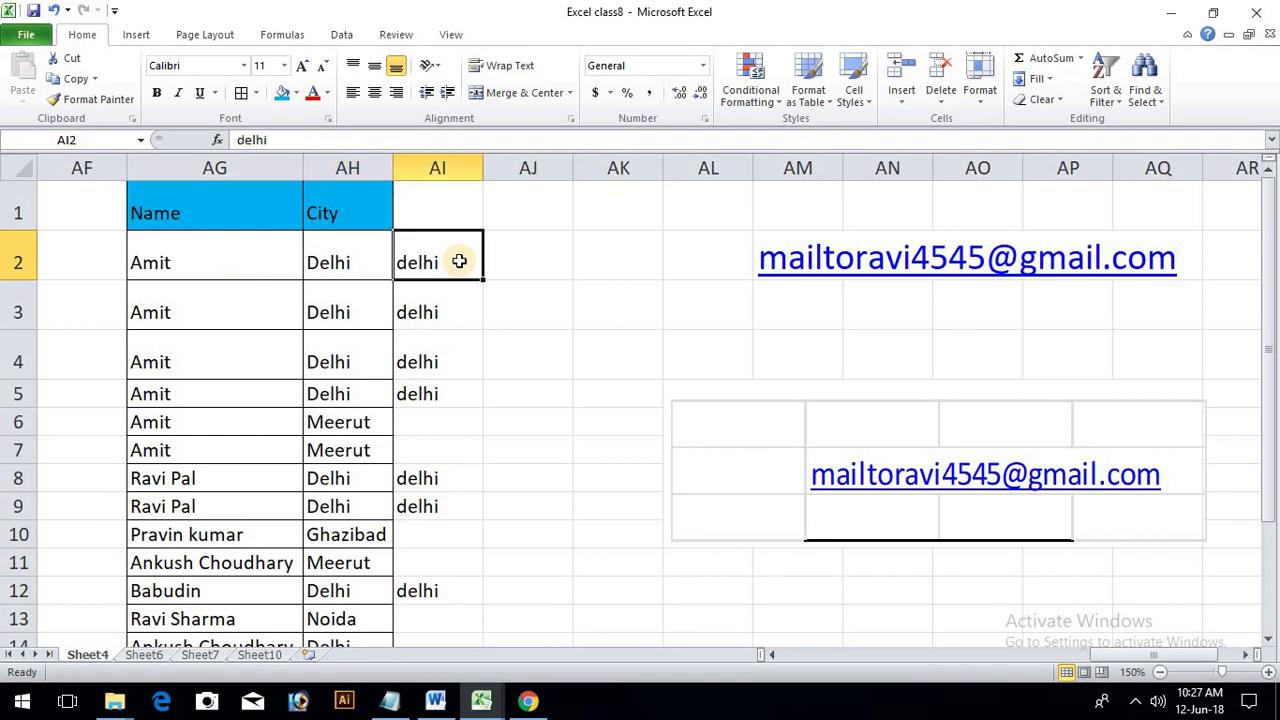
Compare the cities in rows 3 and 6 with their column AI entries, and check the blank AI cells down to row 11.
left_click(191, 305)
left_click(312, 300)
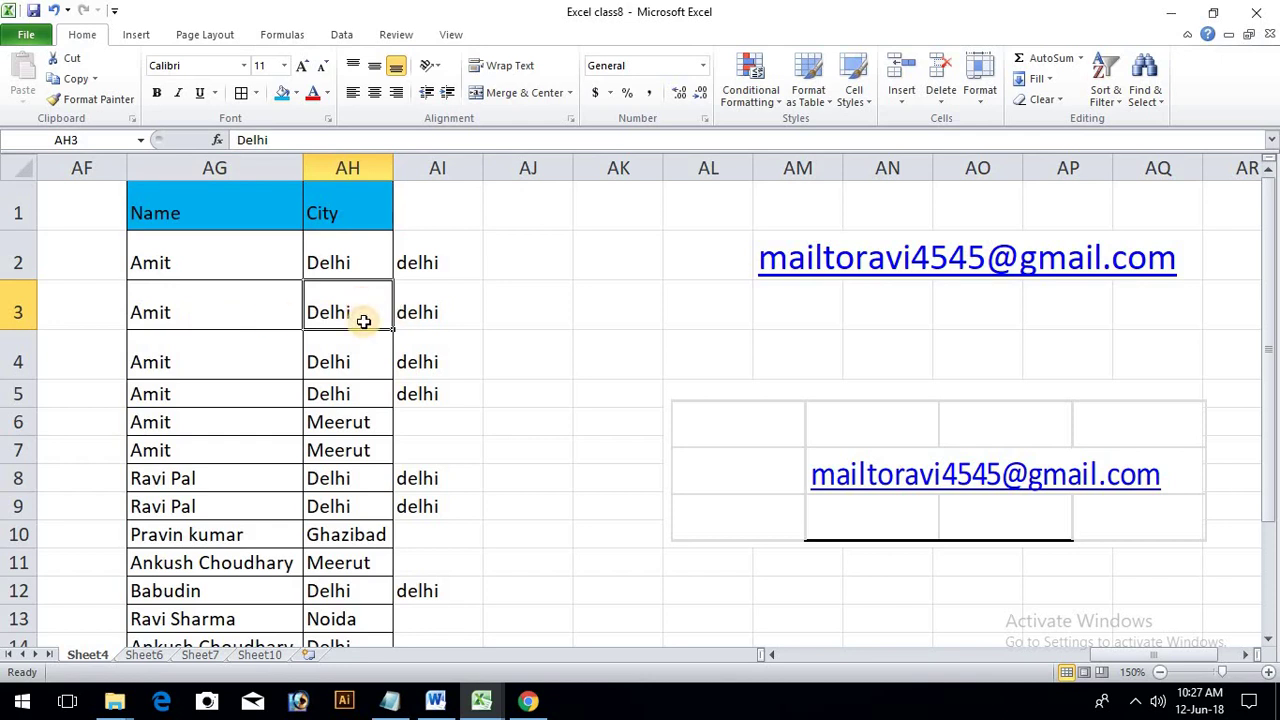
left_click(441, 302)
left_click(246, 420)
left_click(360, 418)
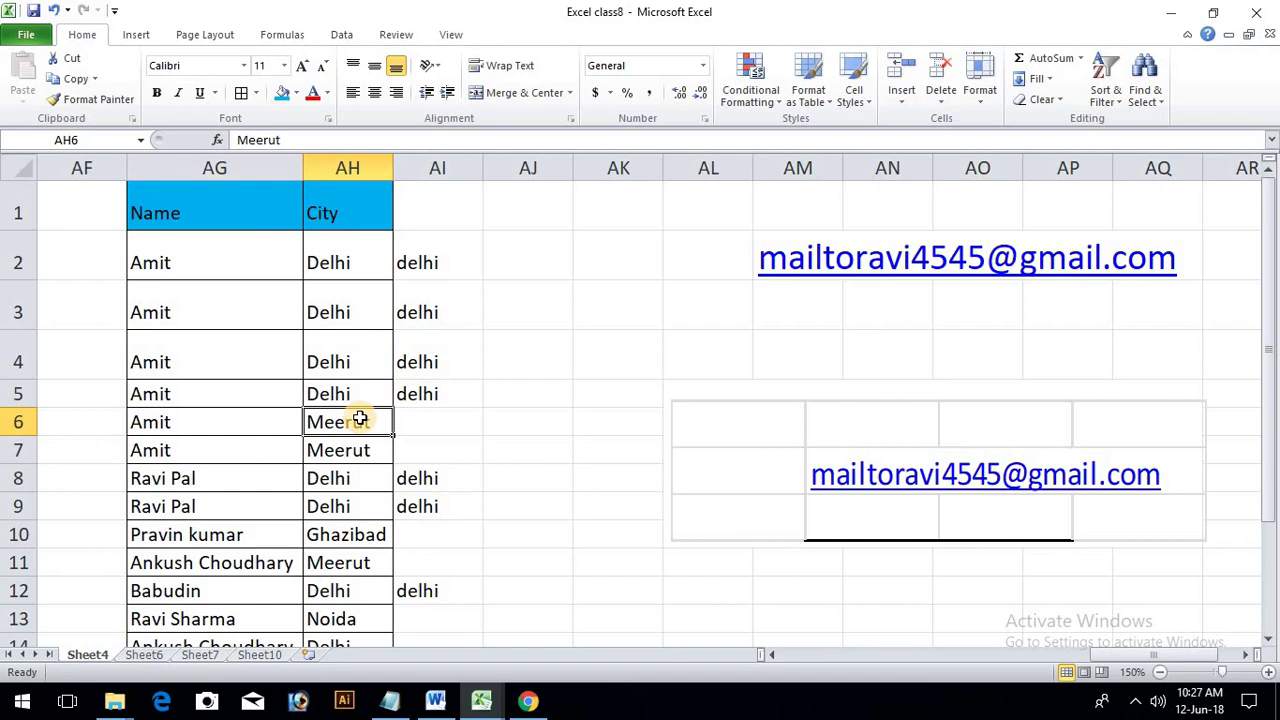
left_click(463, 418)
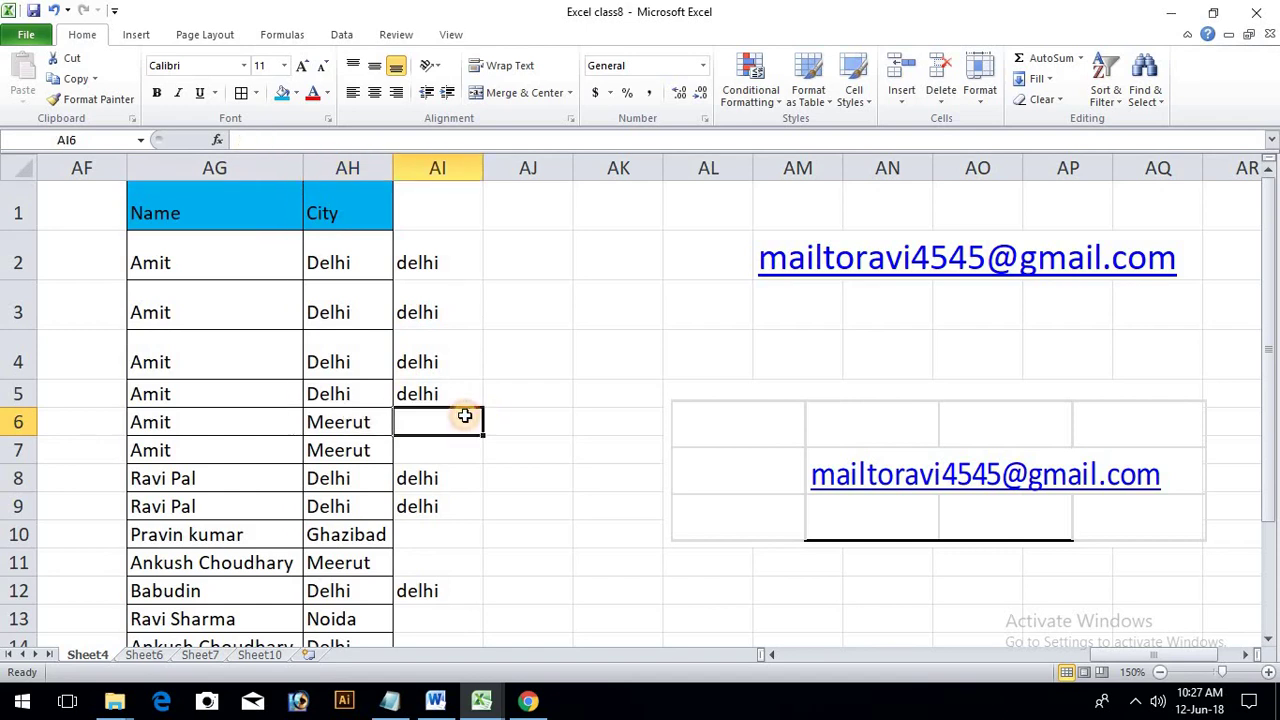
left_click(465, 468)
left_click(426, 540)
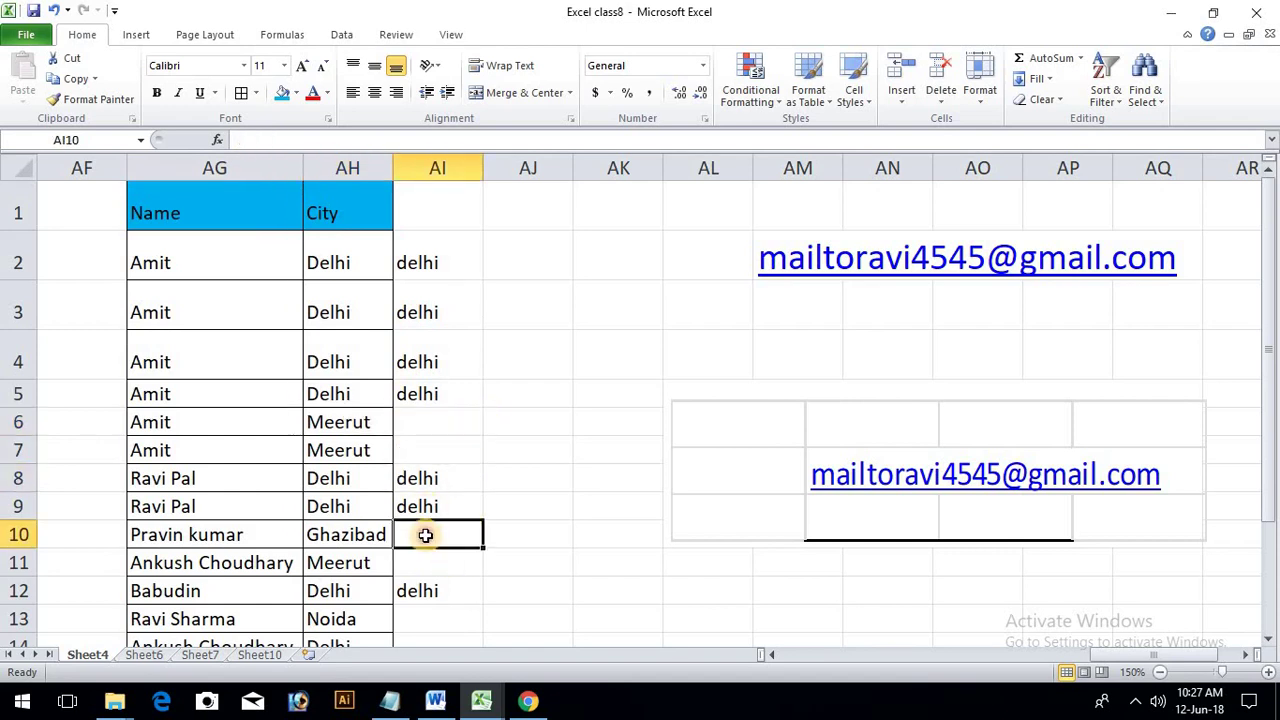
left_click(441, 570)
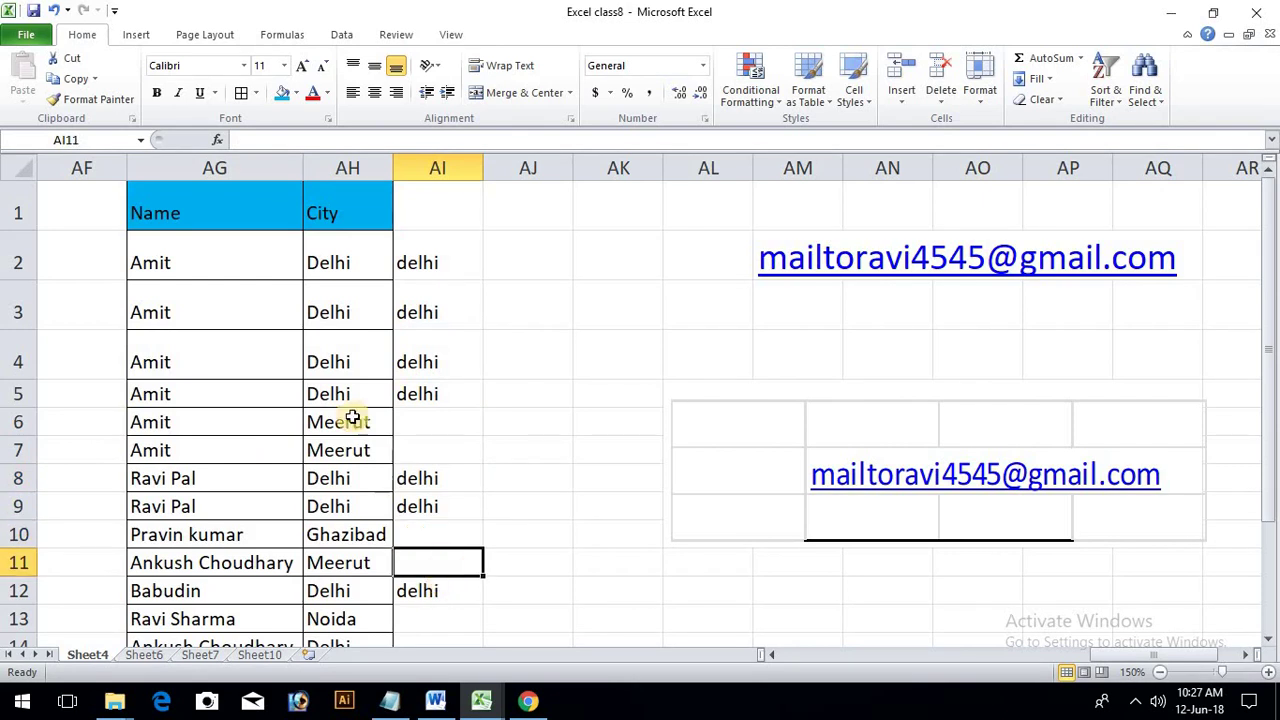
Review the column AI entries from row 2 through row 12 against the names and cities, ending at the empty header cell AI1.
left_click(456, 259)
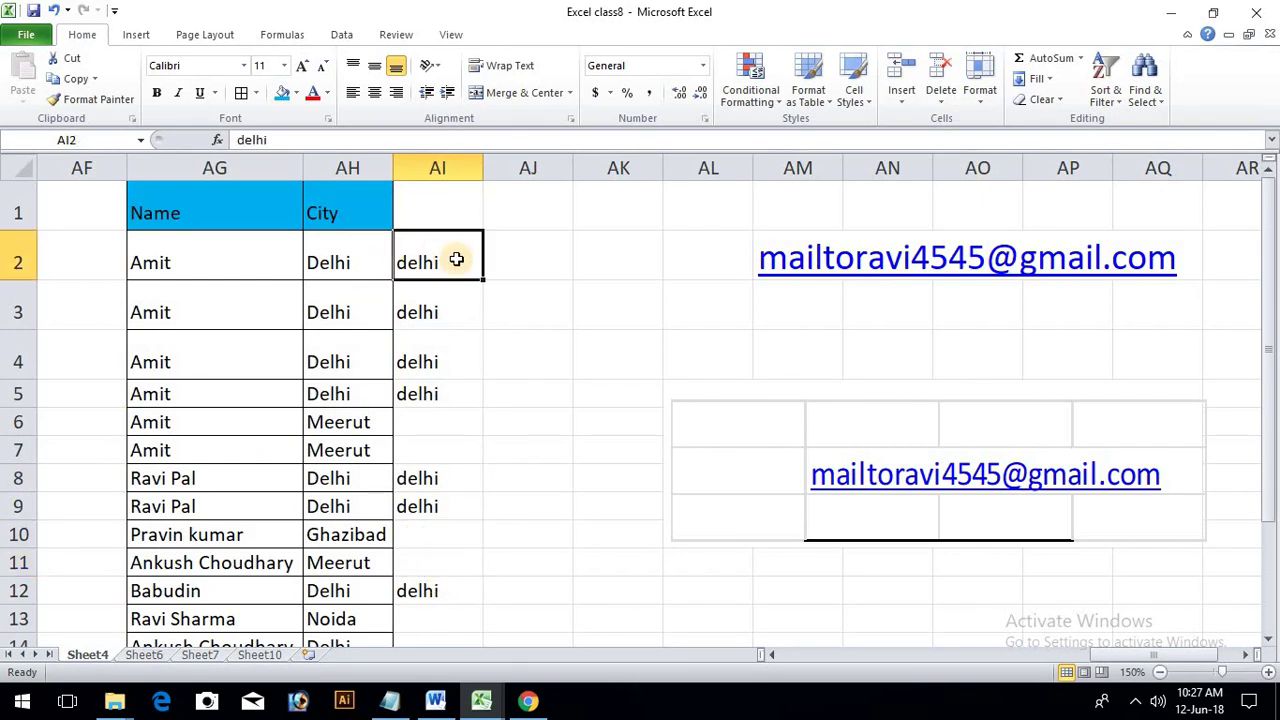
left_click(447, 312)
left_click(439, 373)
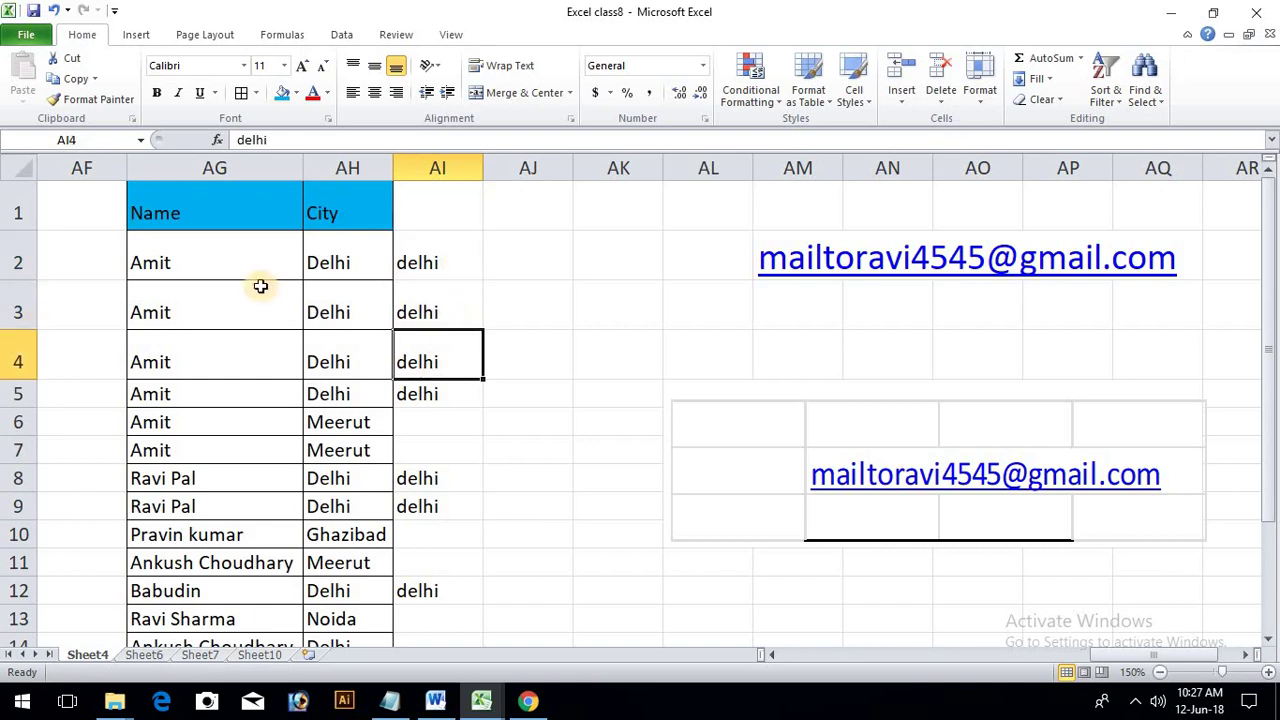
left_click(173, 267)
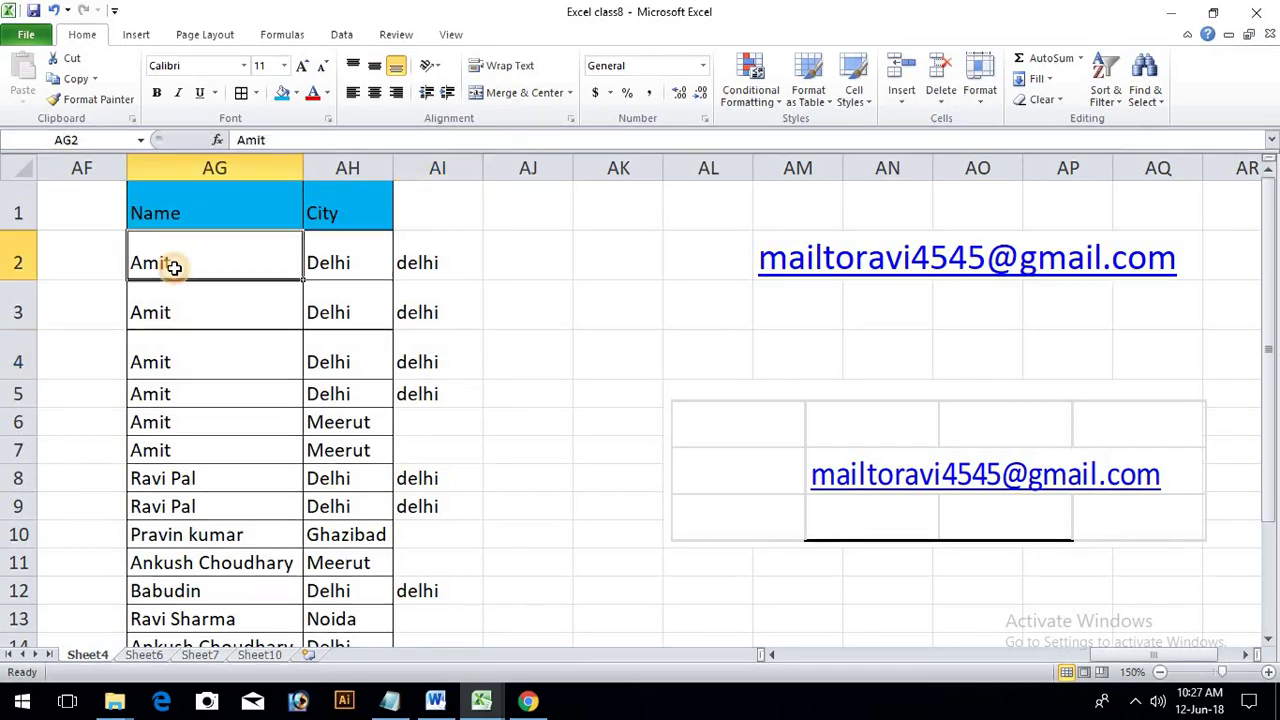
left_click(382, 269)
left_click(460, 263)
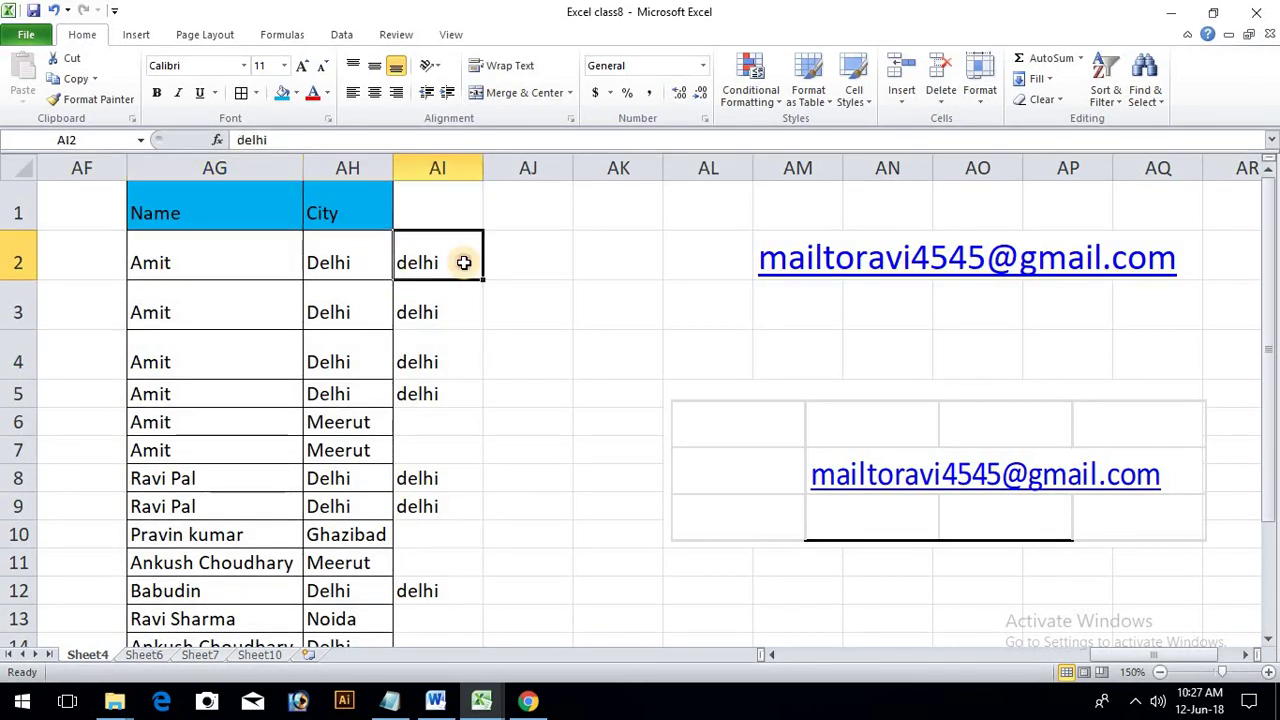
left_click(459, 322)
left_click(435, 375)
left_click(436, 428)
left_click(443, 515)
scroll(446, 560, "down", 2)
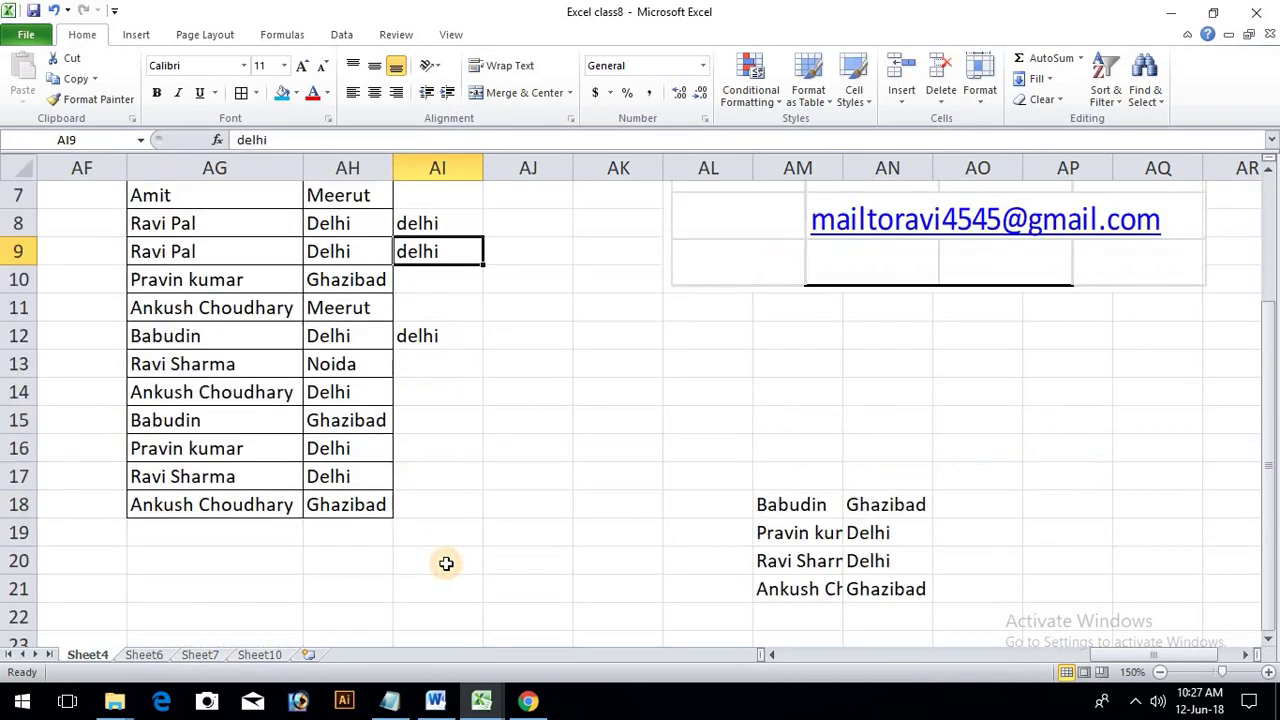
left_click(433, 343)
scroll(495, 425, "up", 2)
left_click(430, 216)
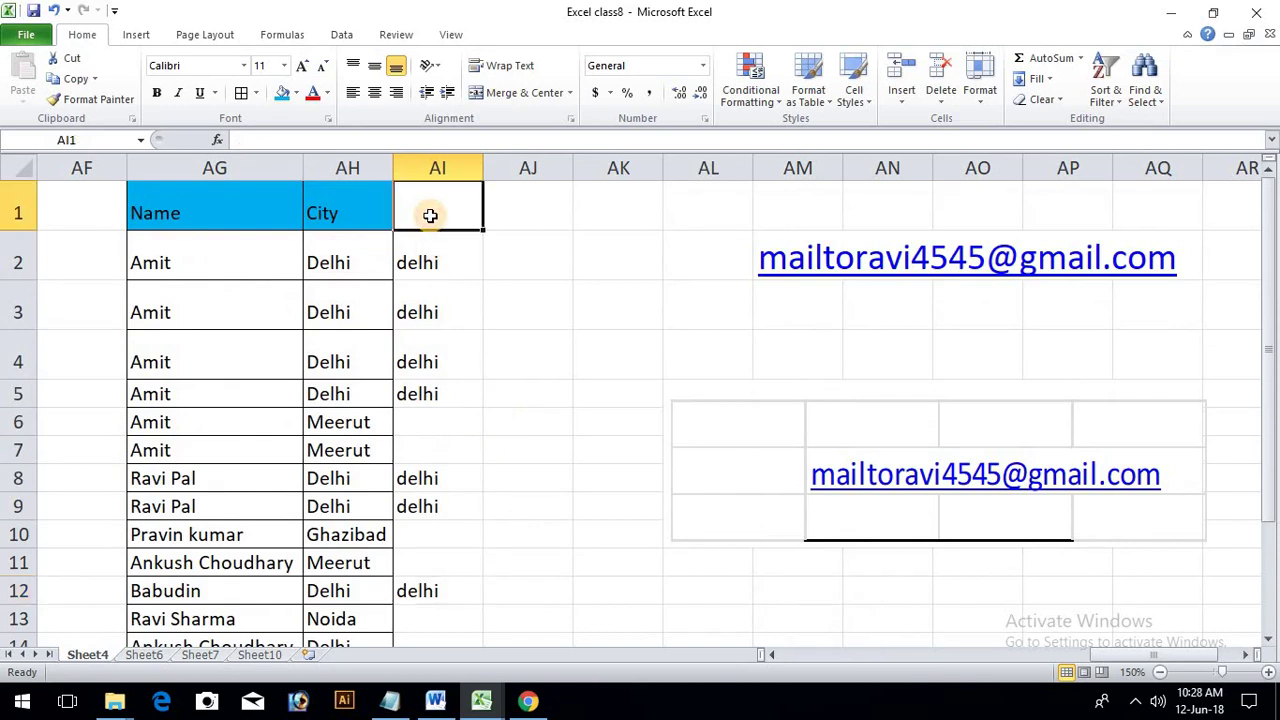
Look through Sheet6 and Sheet7, switch to Sheet10 and examine its Name, City and Amount table.
left_click(504, 348)
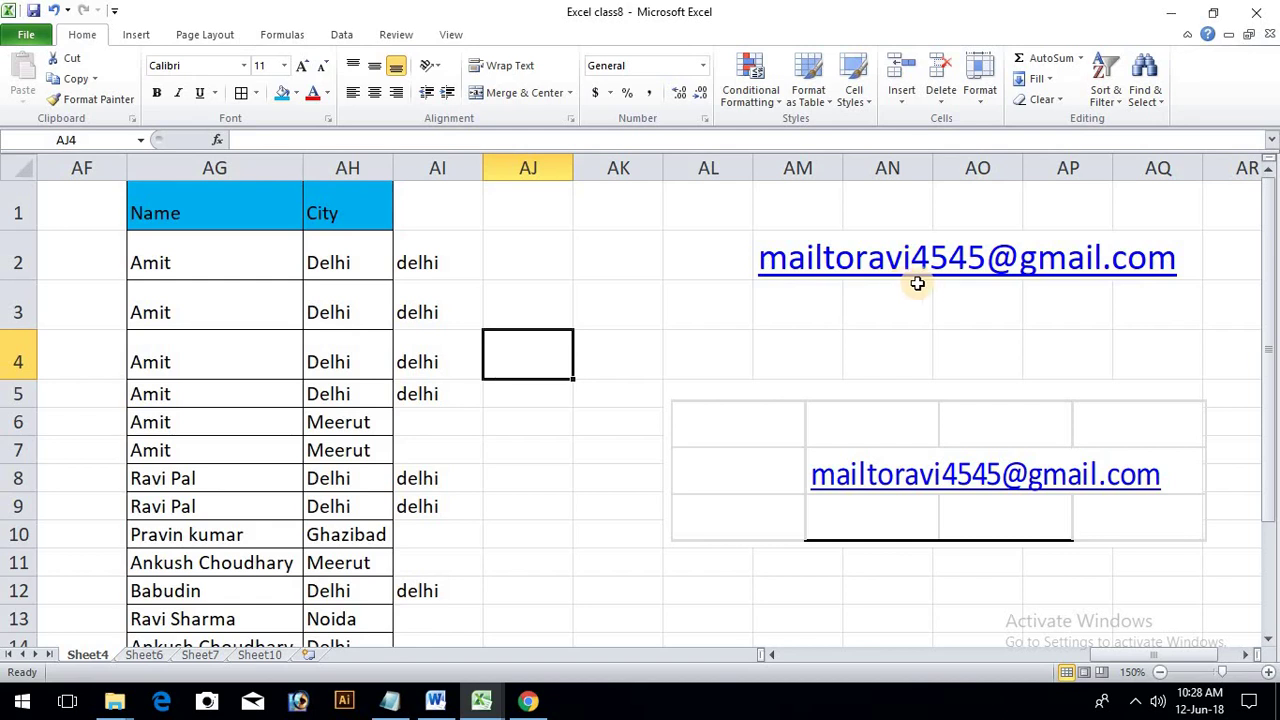
left_click(1188, 312)
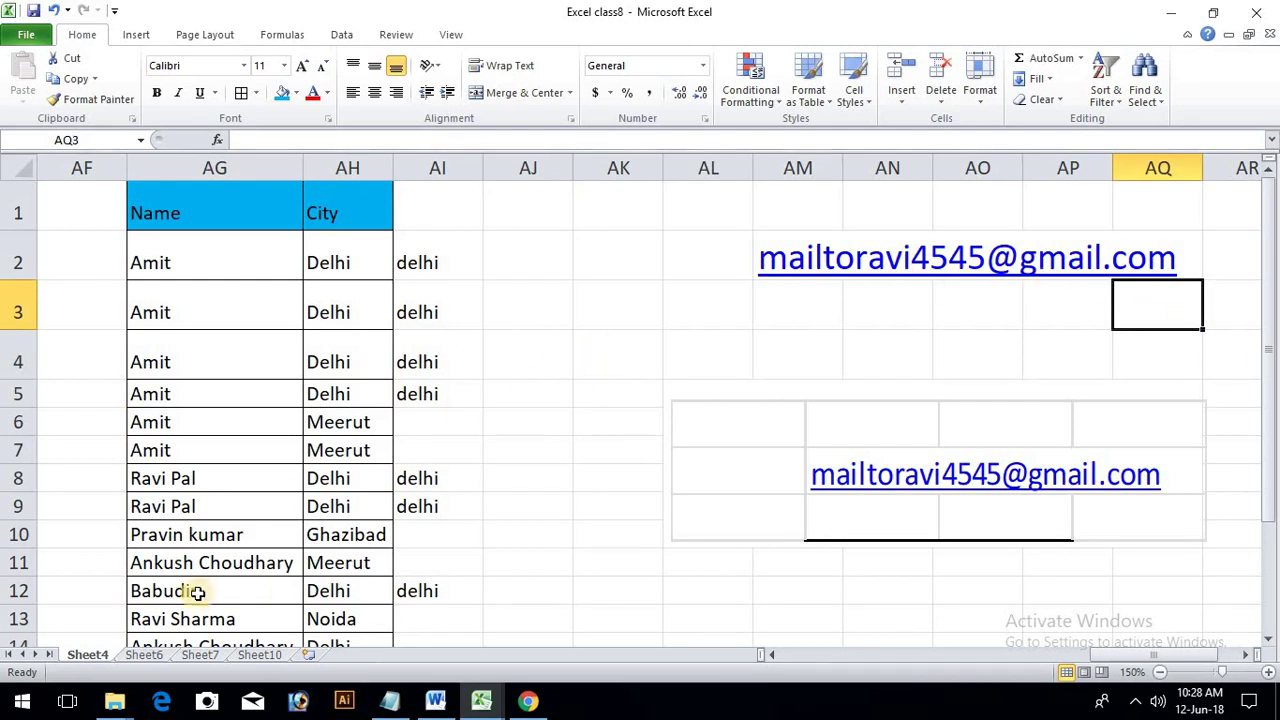
left_click(142, 655)
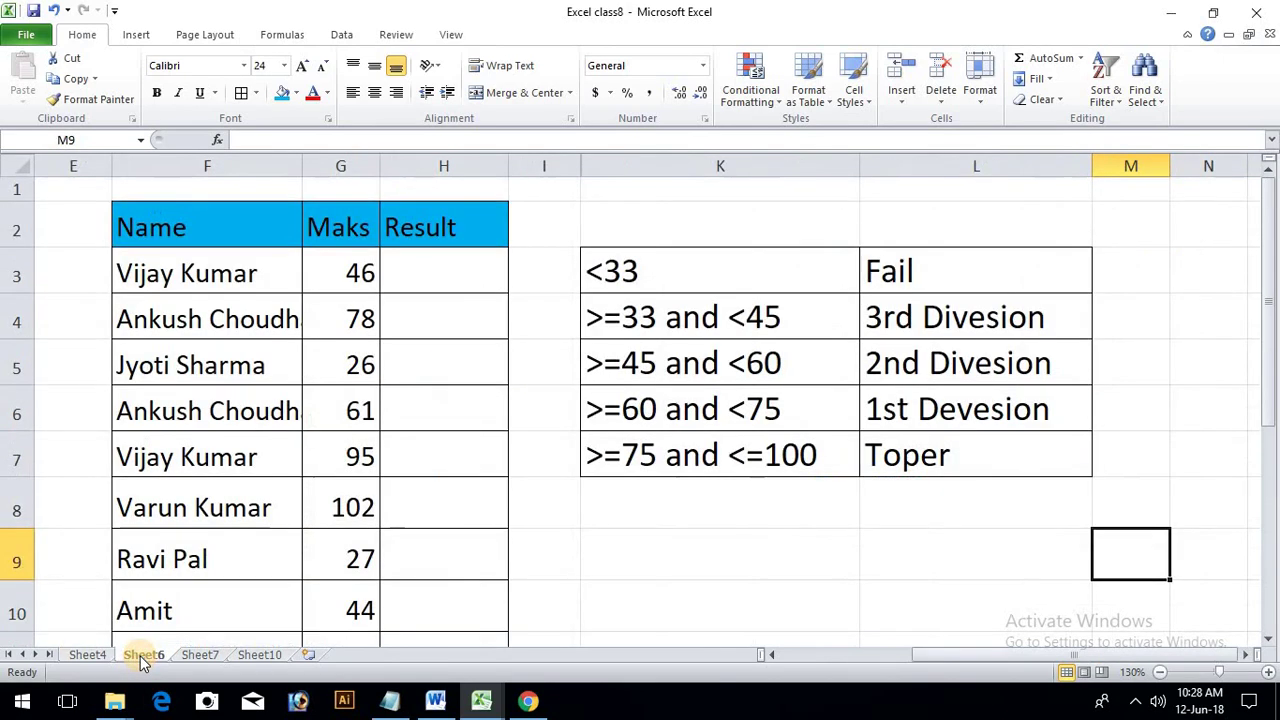
left_click(197, 657)
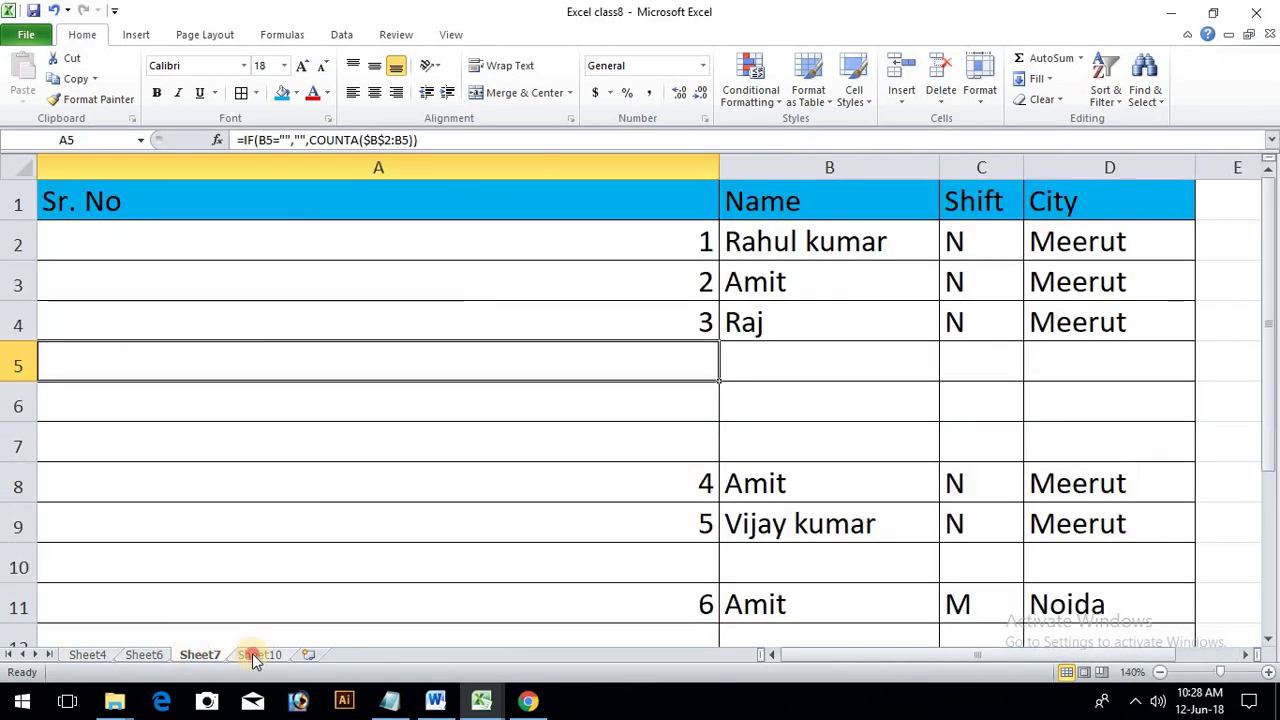
left_click(258, 655)
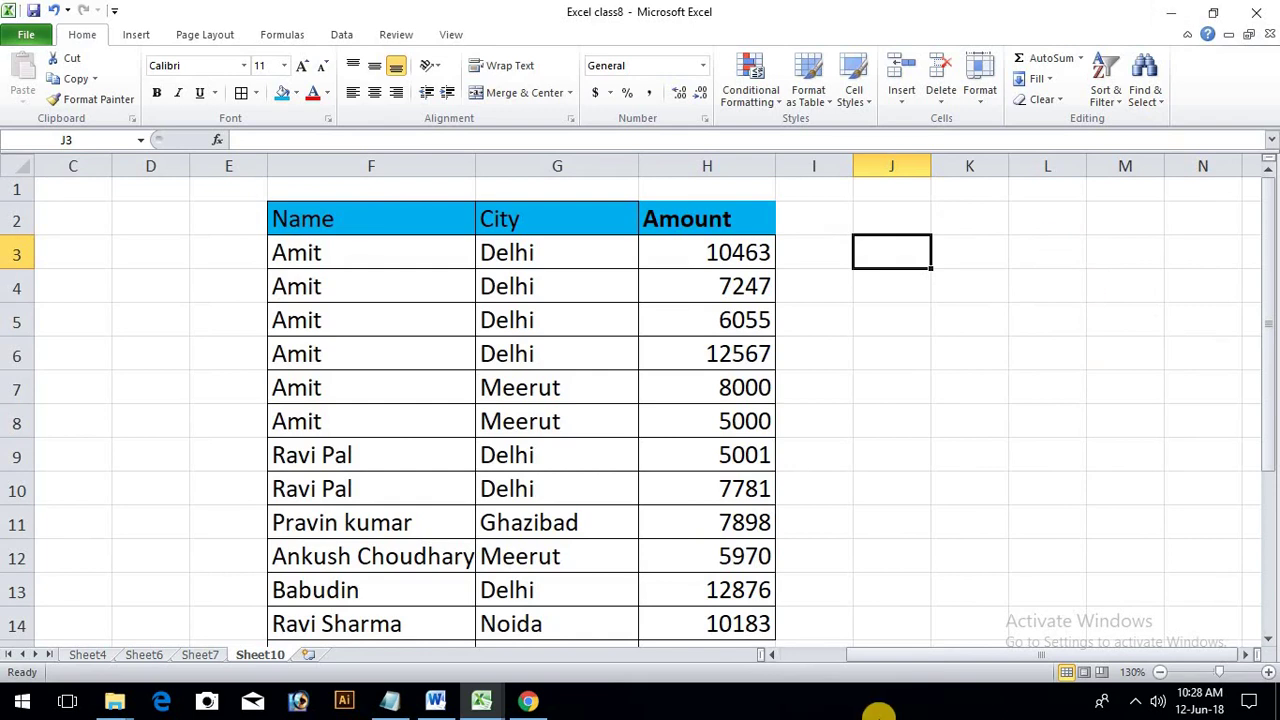
left_click(935, 380)
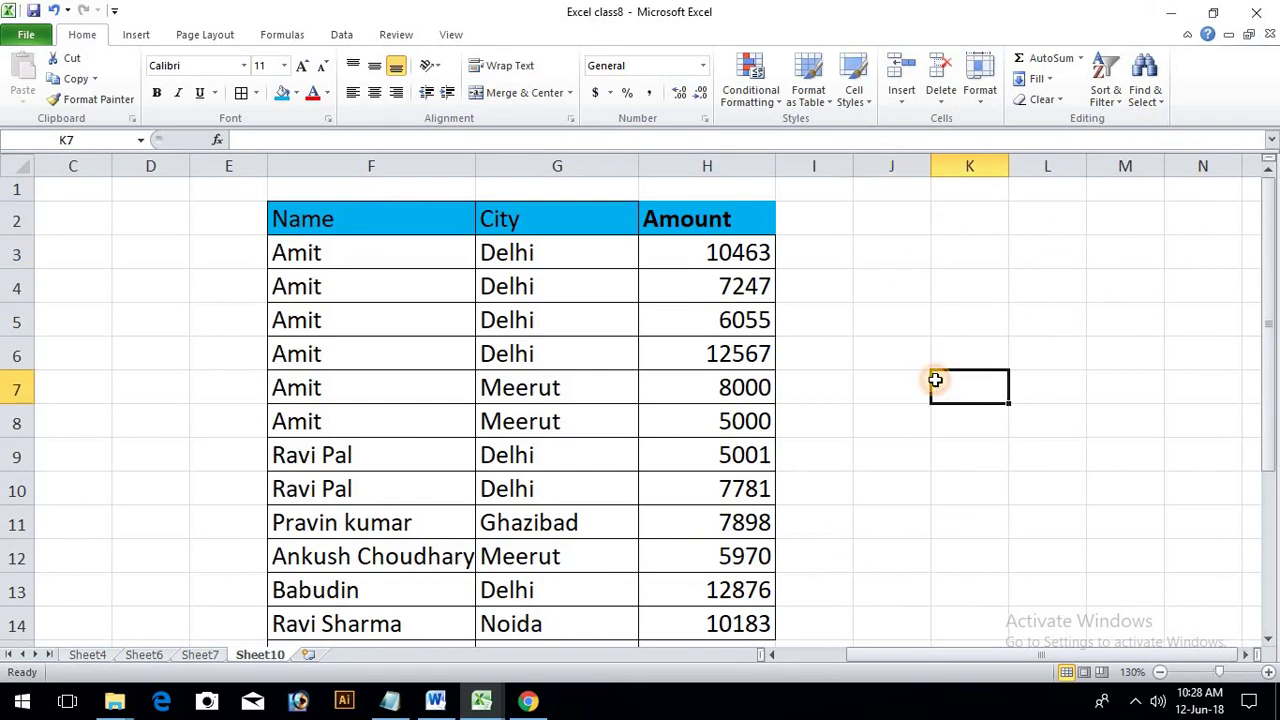
left_click(451, 308)
left_click(703, 228)
Set up a Greater Than highlight rule for the amounts in H3:H19 with a threshold of 5000.
left_click(680, 250)
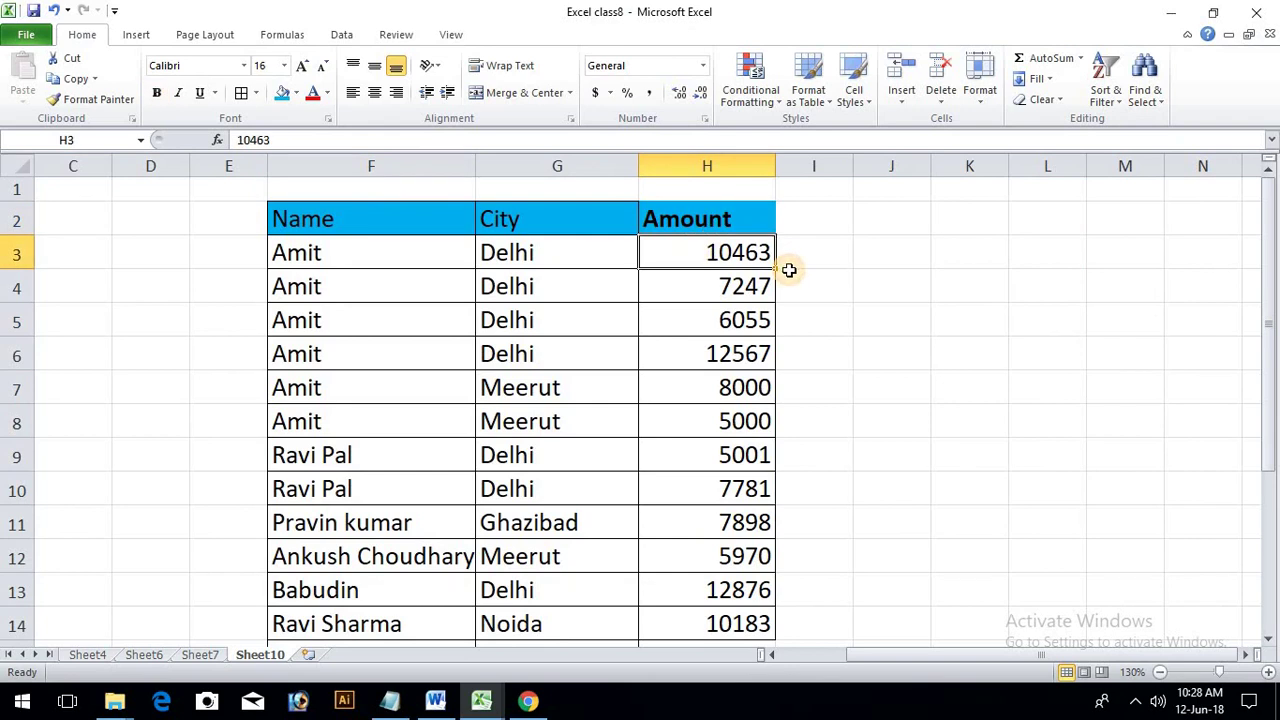
key("ctrl+shift+Down")
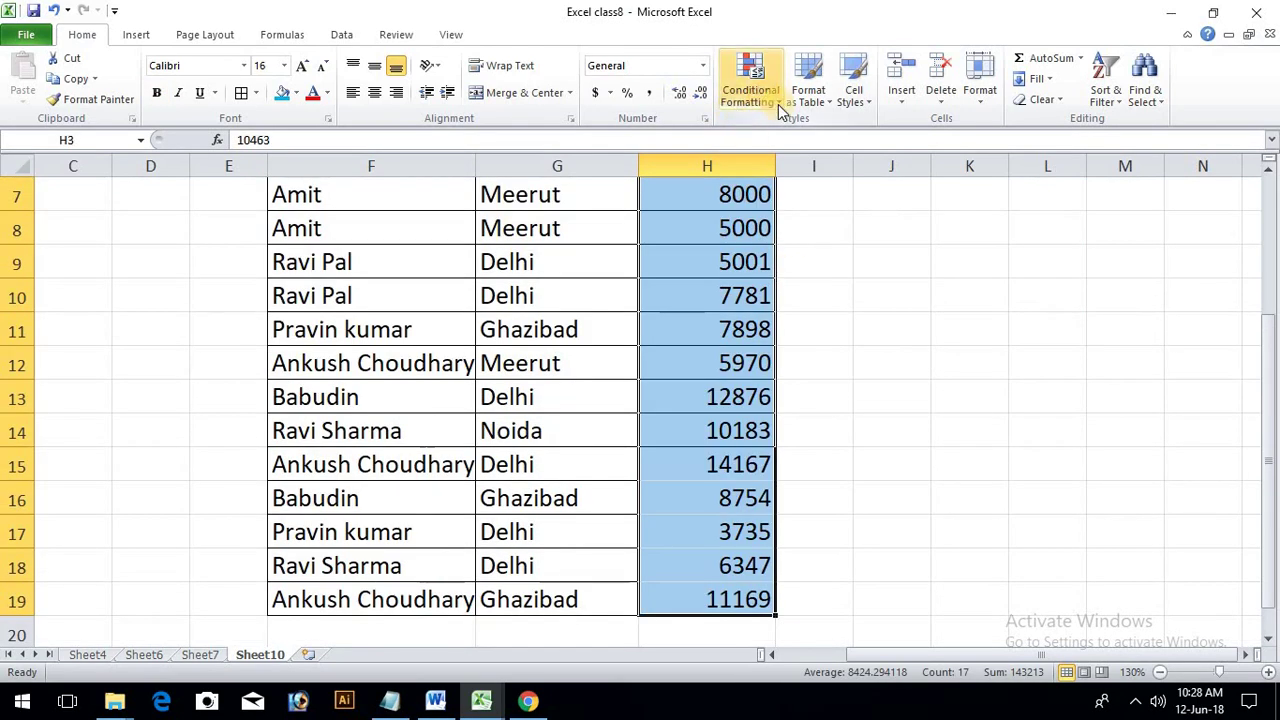
left_click(779, 103)
mouse_move(794, 132)
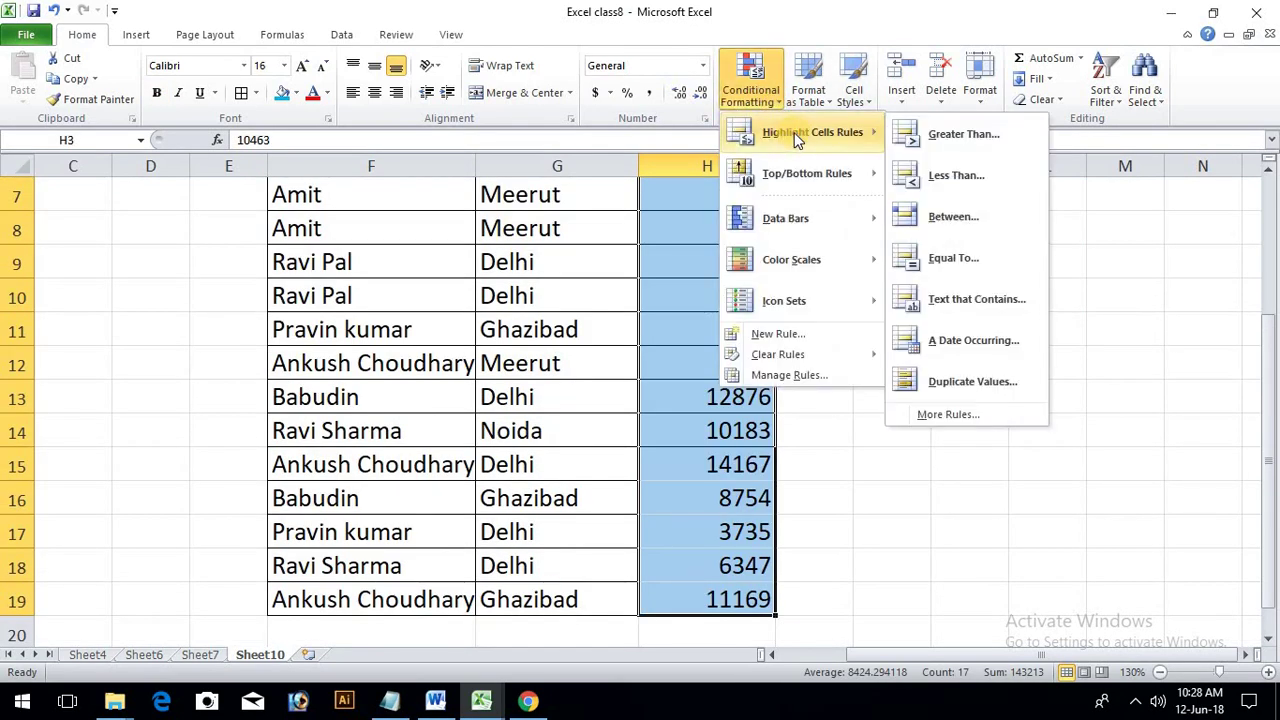
left_click(999, 133)
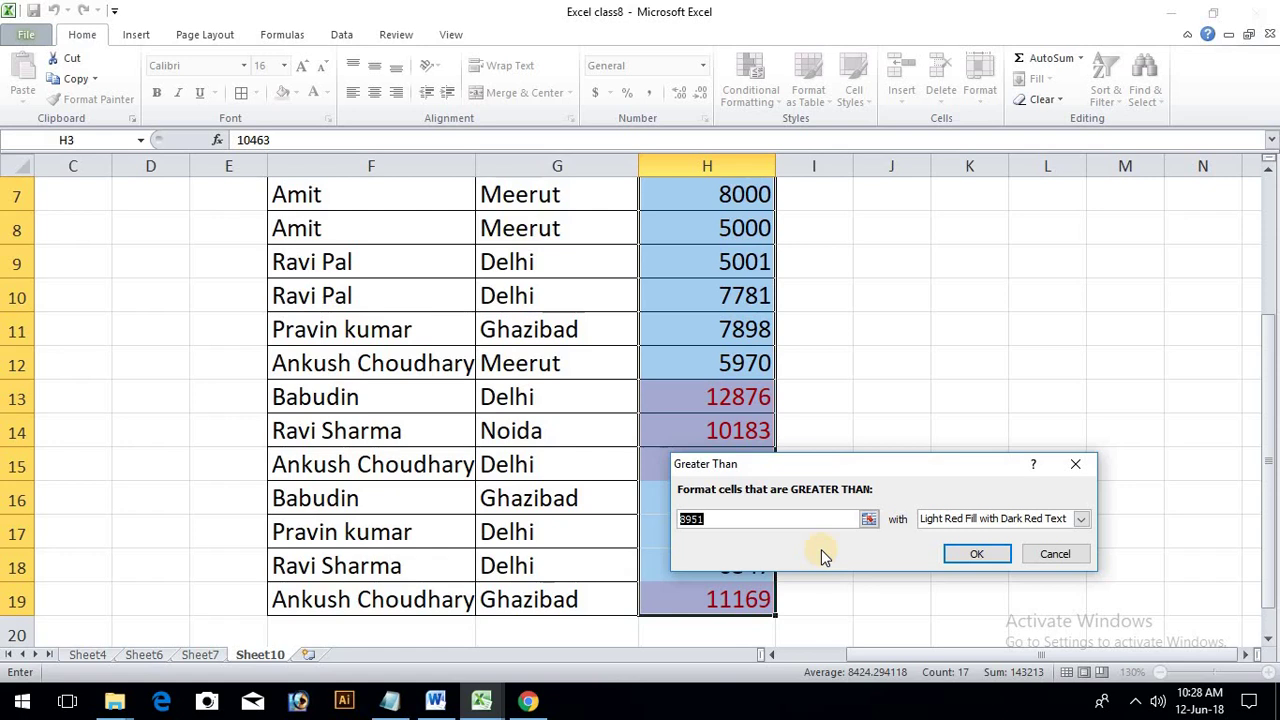
type("5")
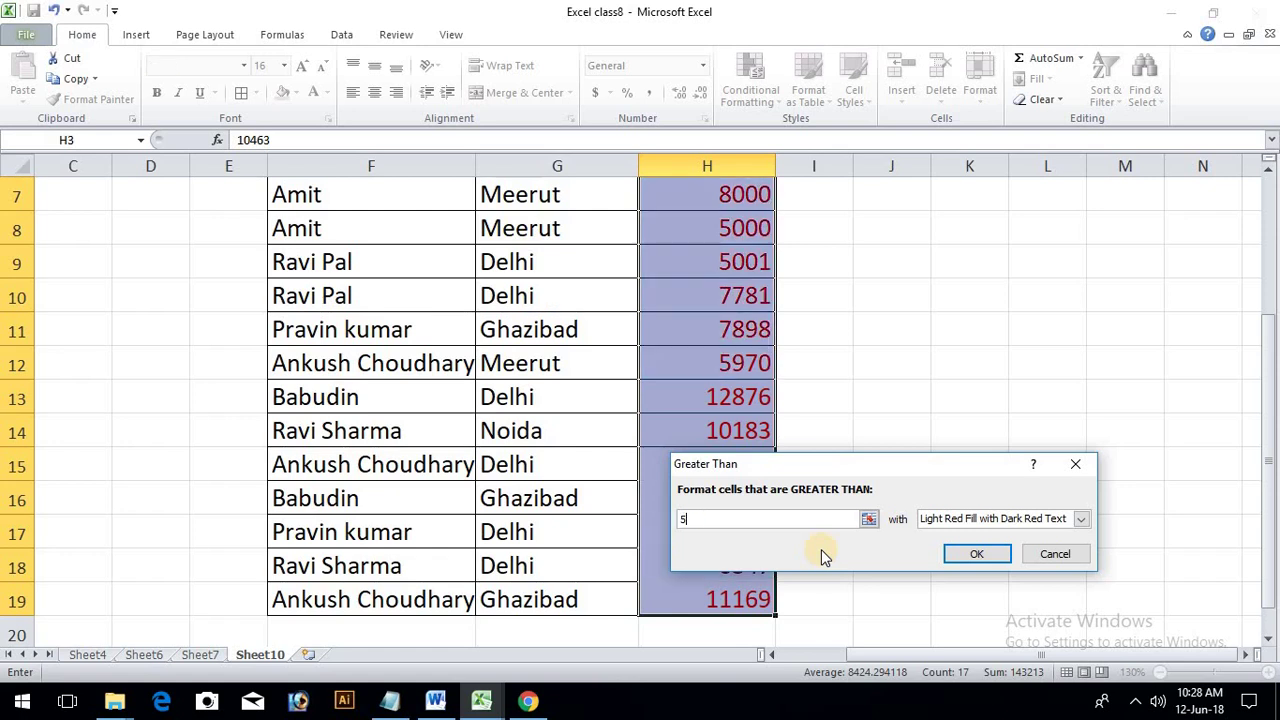
type("000")
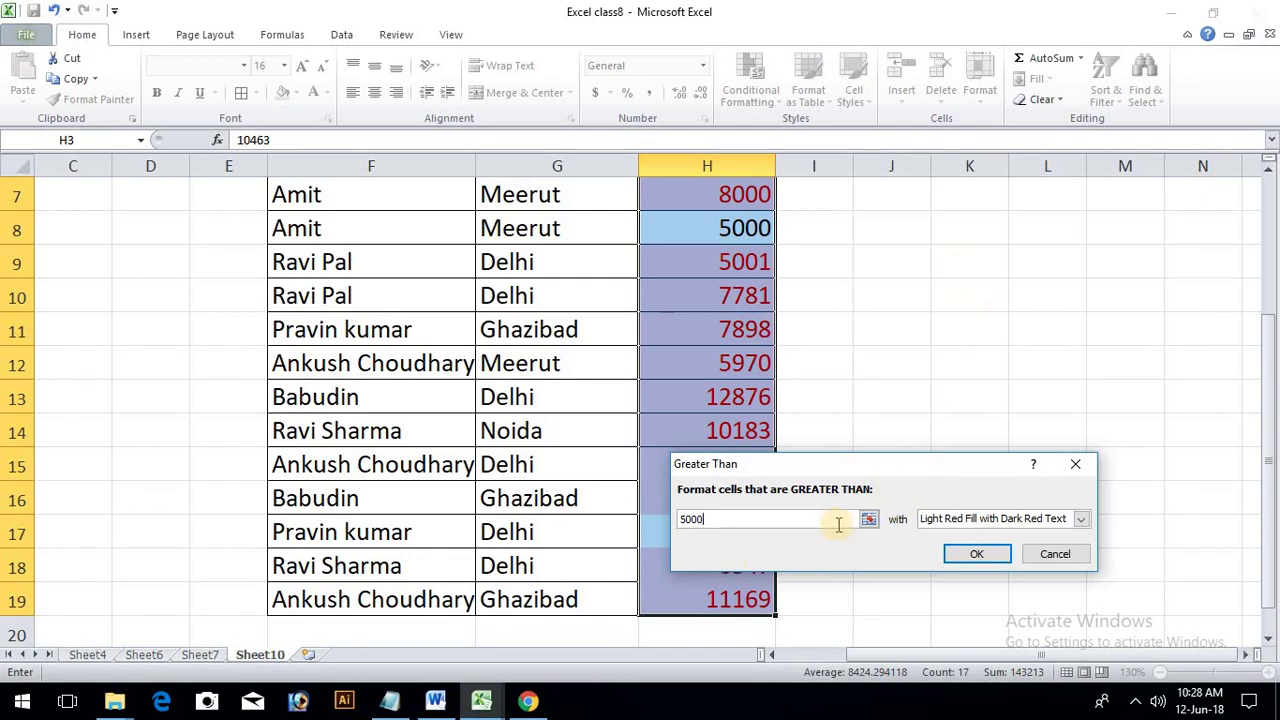
Give the Greater Than rule a custom format with a purple fill, and apply it to the Amount column.
left_click(1081, 520)
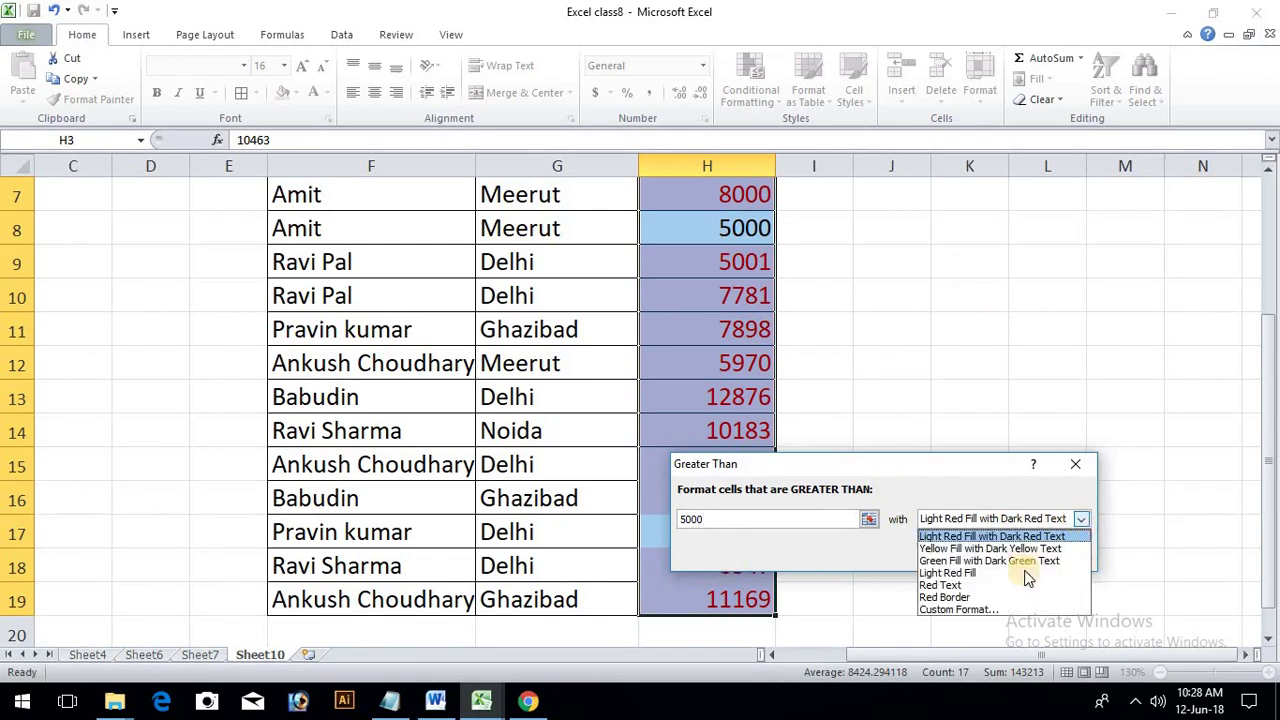
left_click(960, 609)
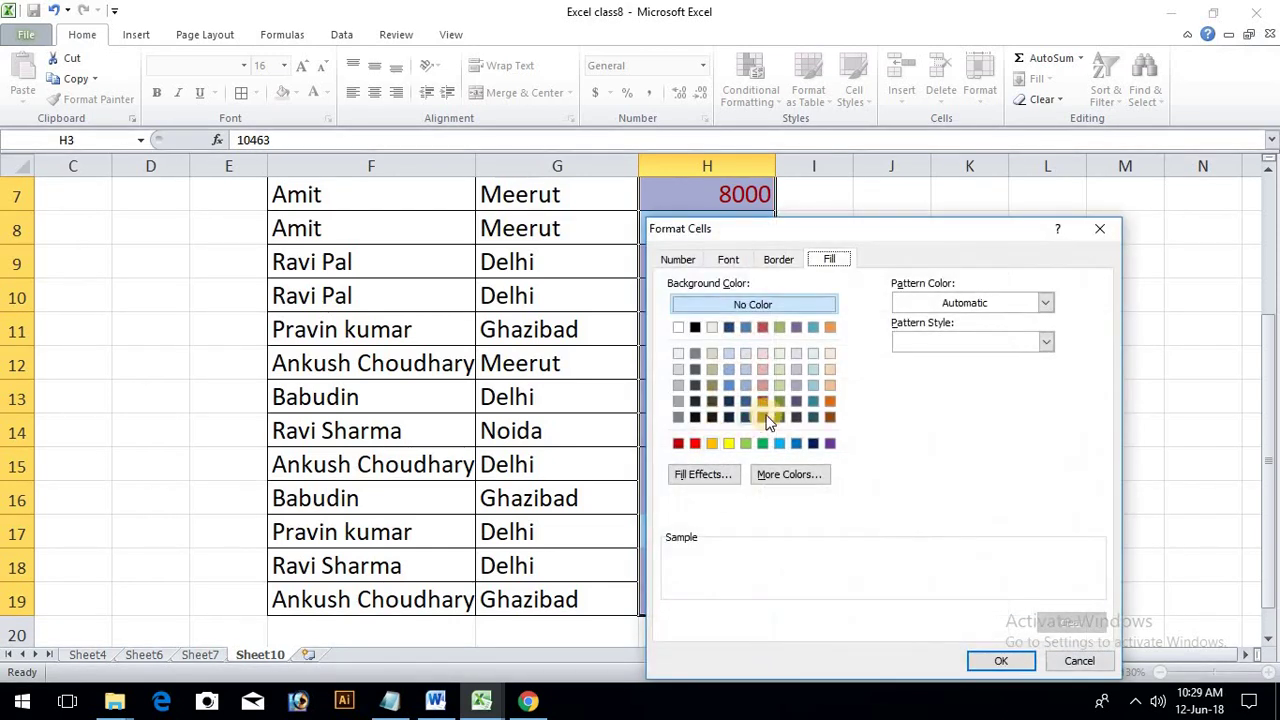
left_click(830, 443)
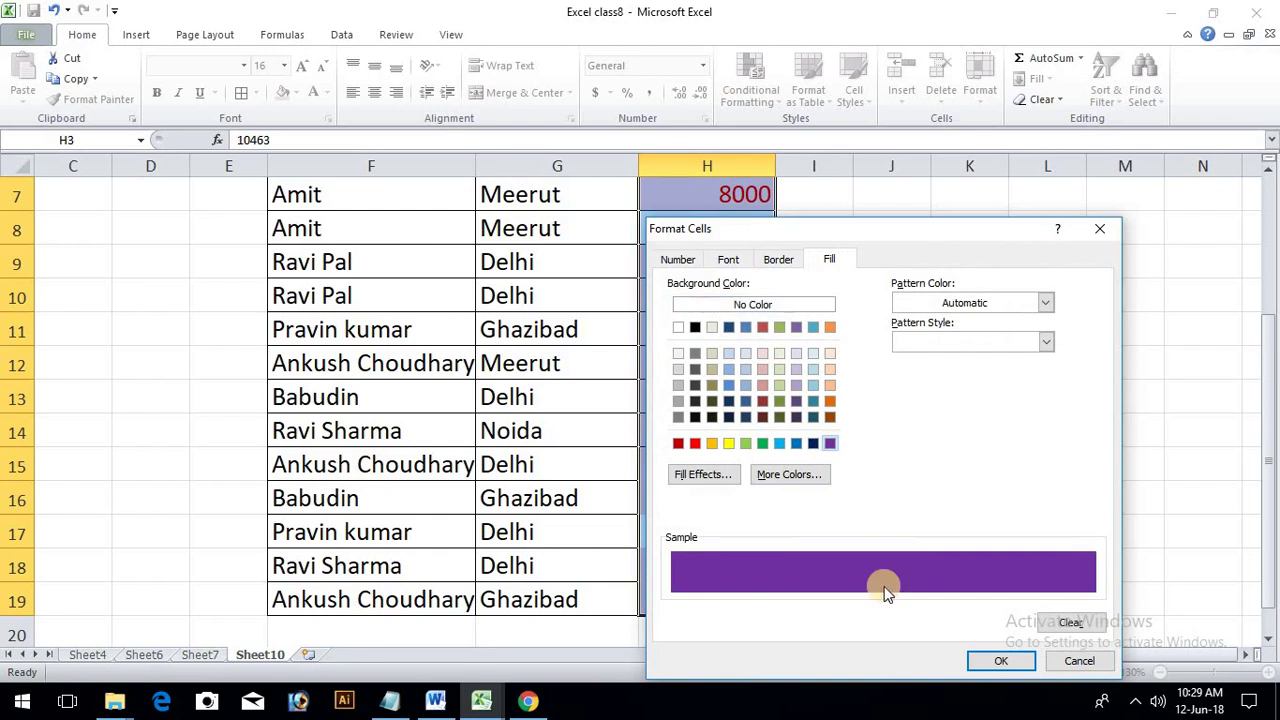
left_click(1000, 661)
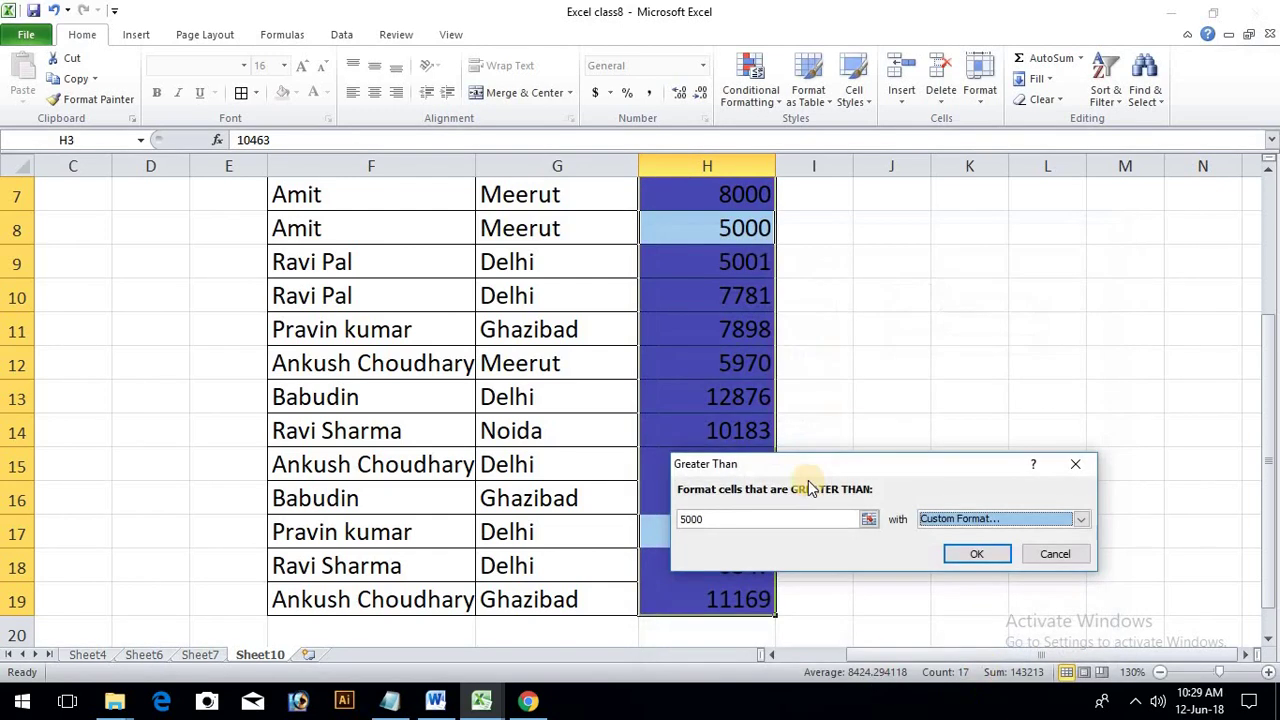
left_click(990, 553)
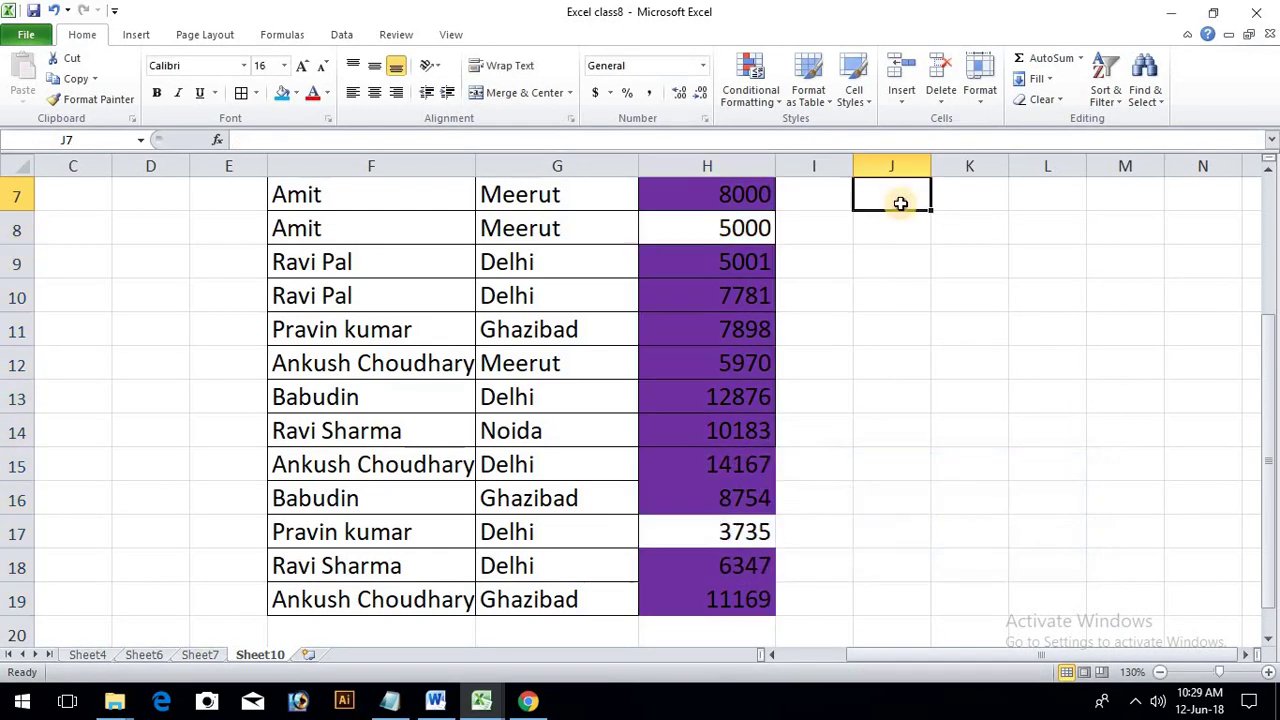
left_click(900, 203)
scroll(893, 375, "up", 2)
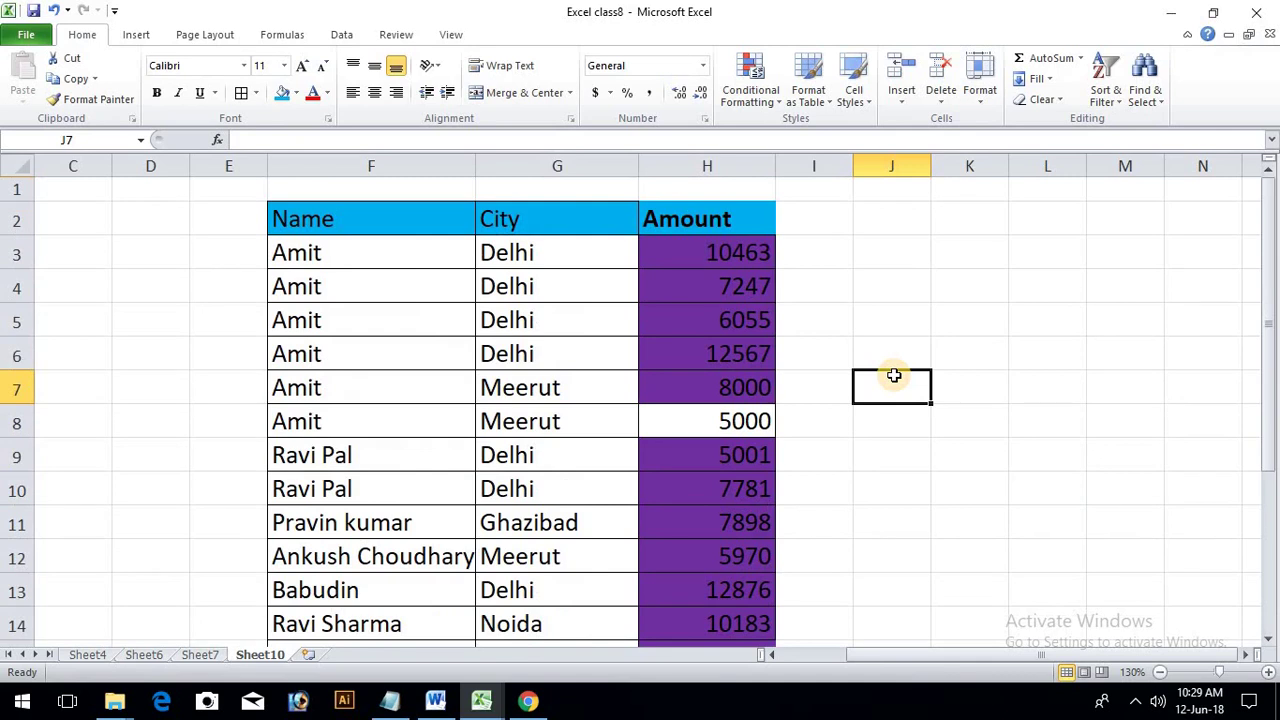
Set the amount in H3 to 3000 and fill it down through H5 to test the purple highlight rule.
left_click(748, 262)
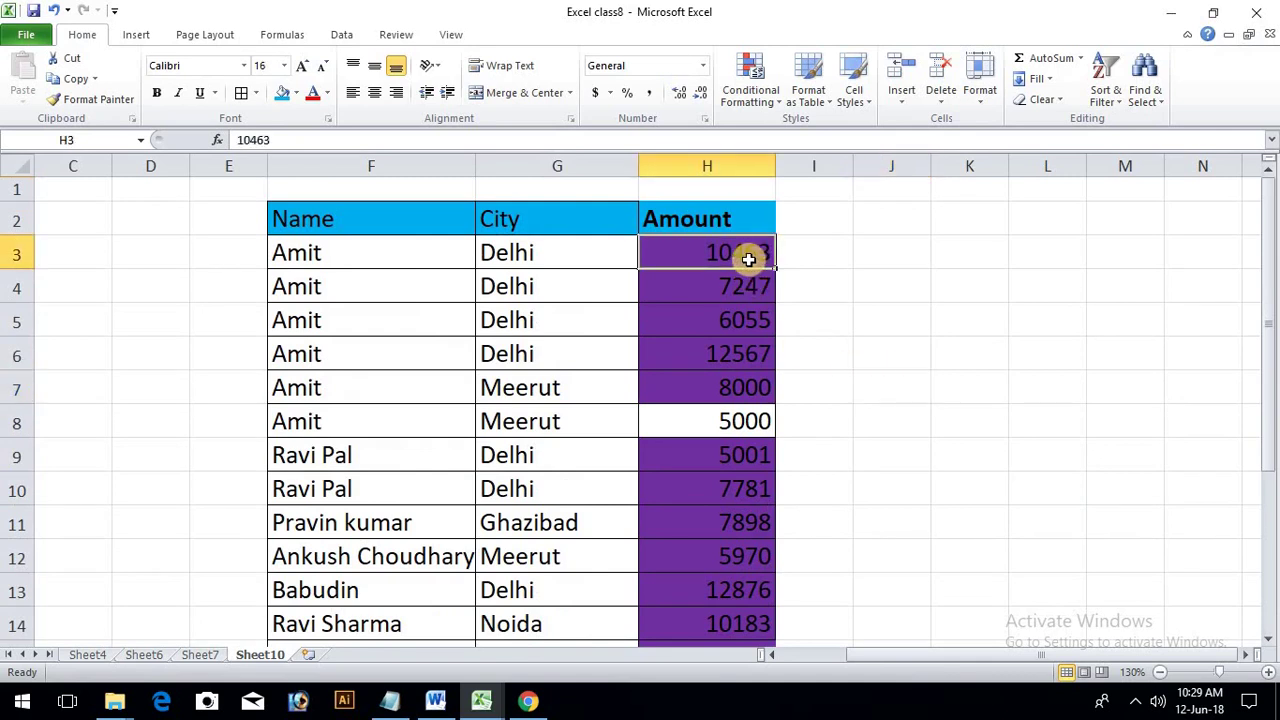
type("3000")
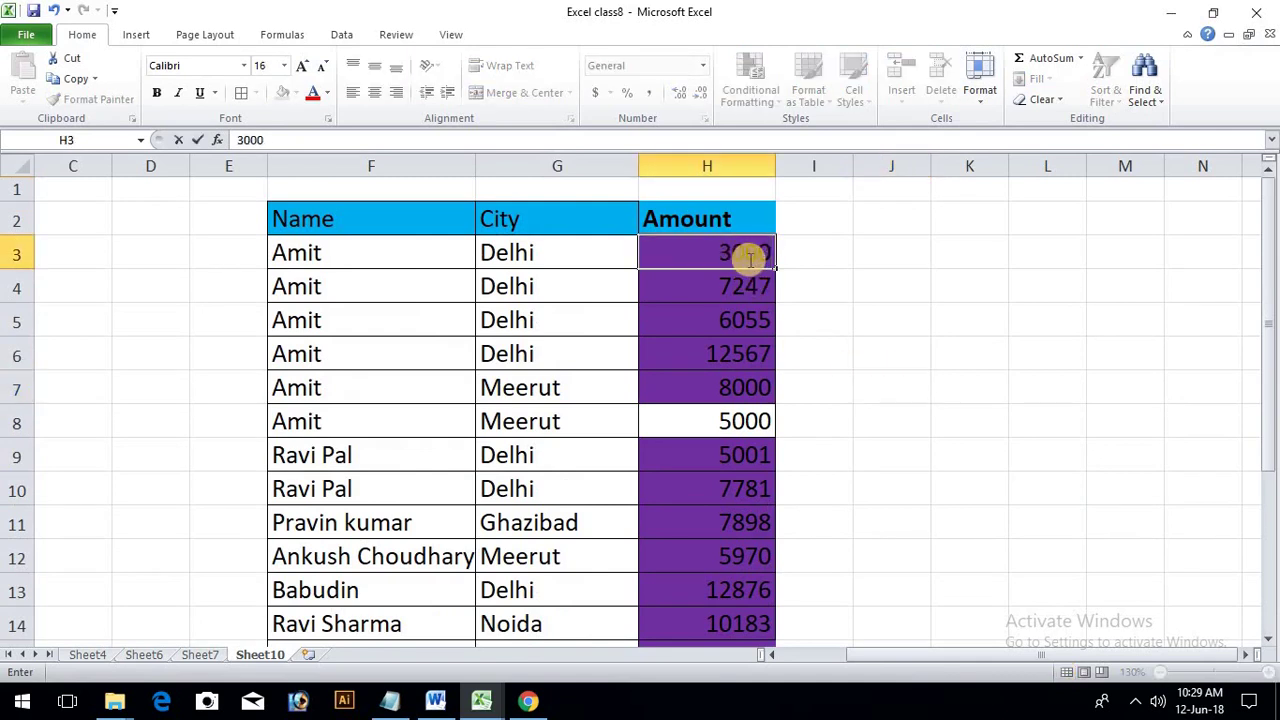
key("Return")
left_click(762, 255)
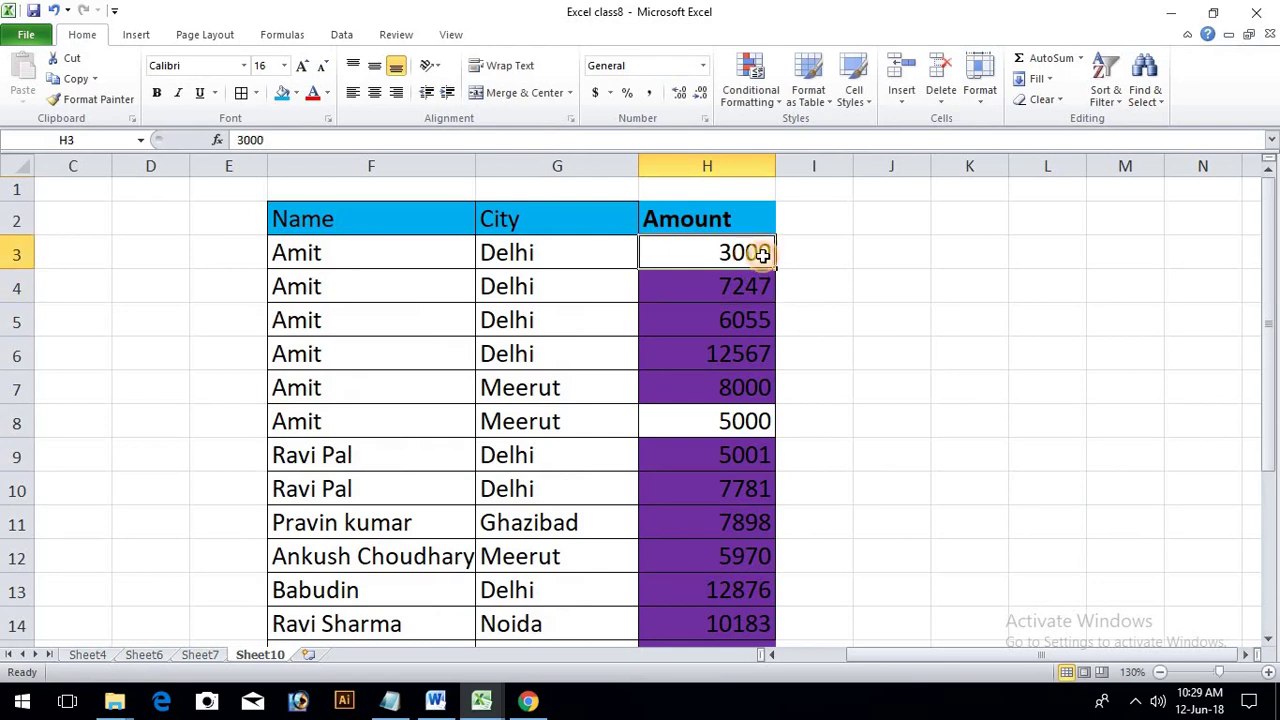
key("shift+Down")
key("shift+Down")
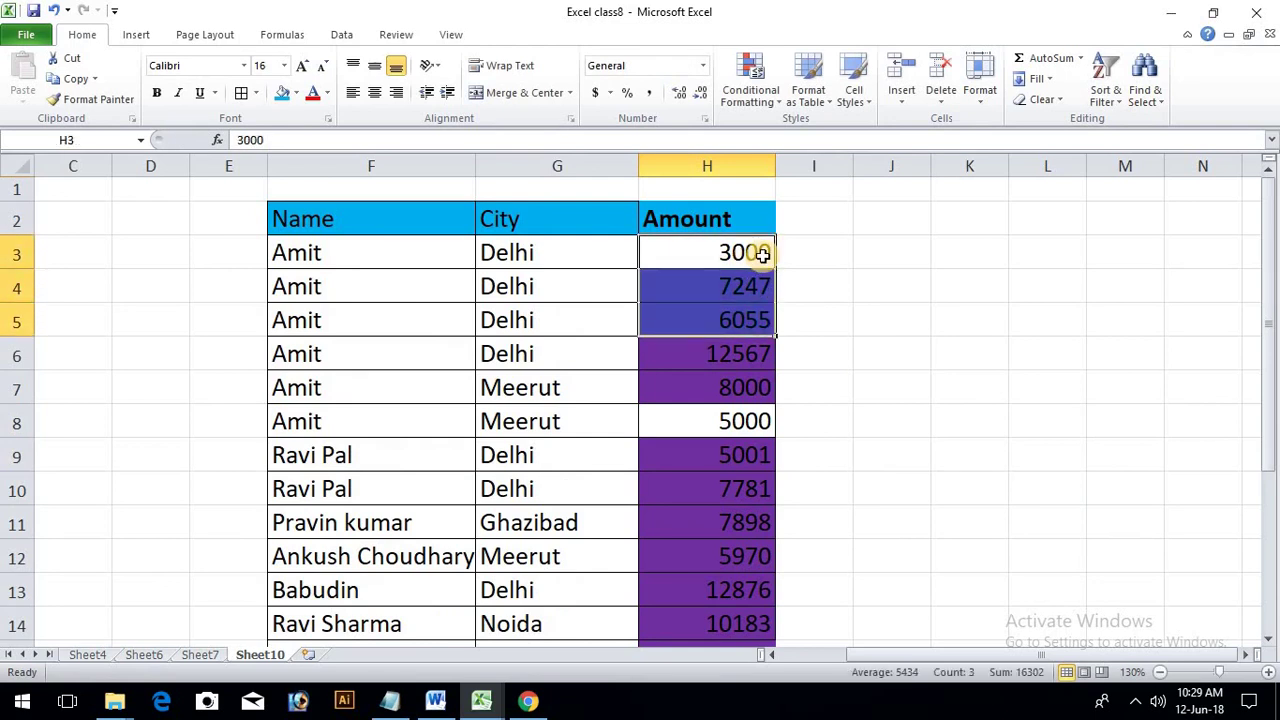
key("ctrl+d")
Set the amount in H6 to 6000 to test the purple highlight rule on a value above the threshold.
left_click(721, 358)
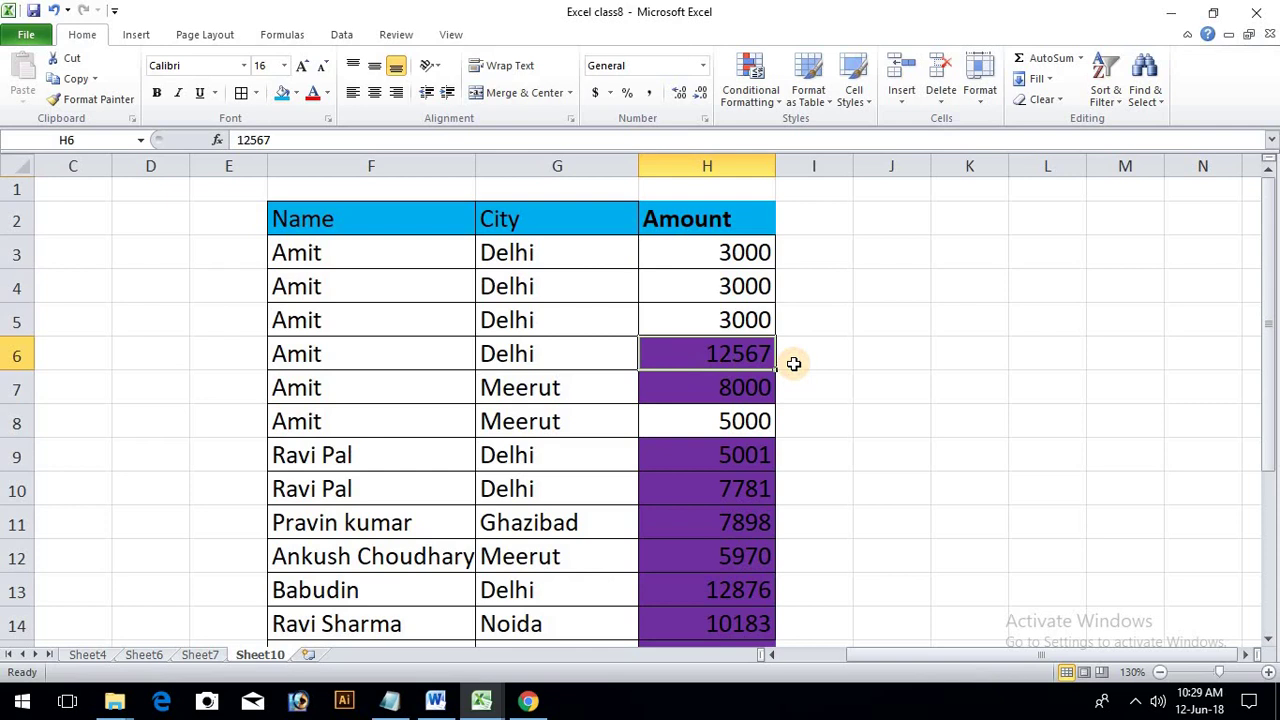
type("6000")
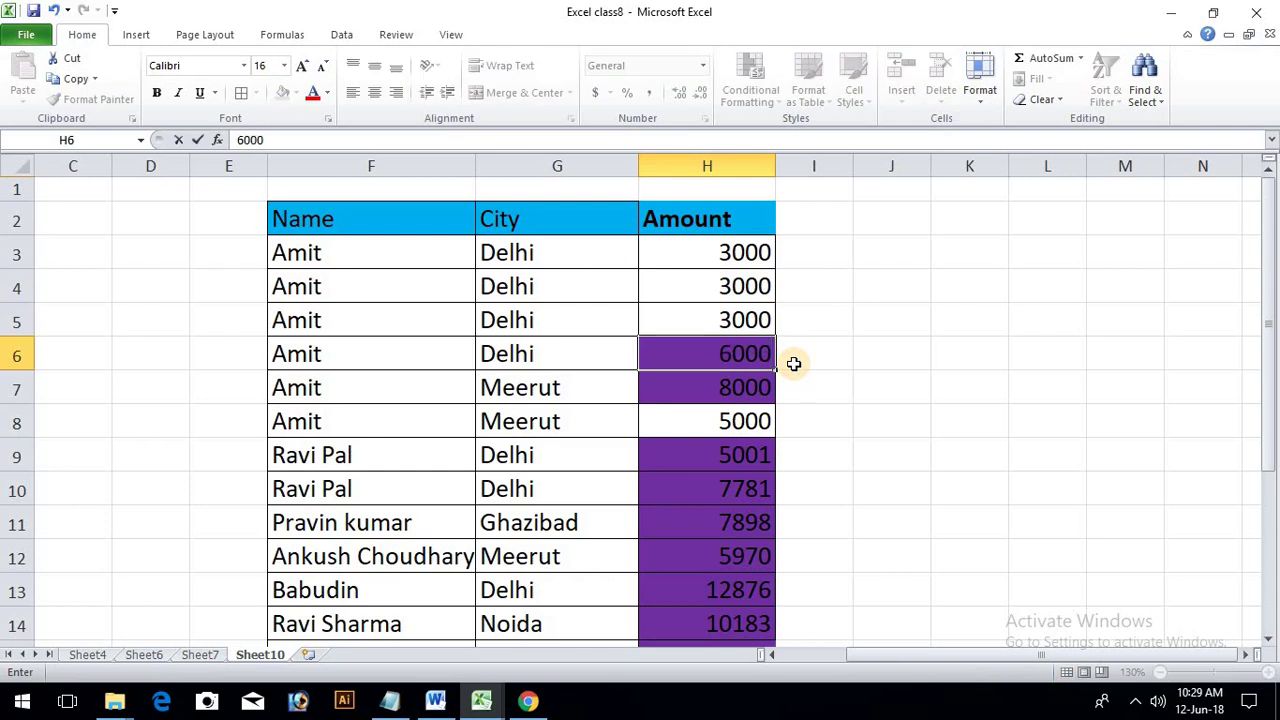
key("Return")
left_click(793, 364)
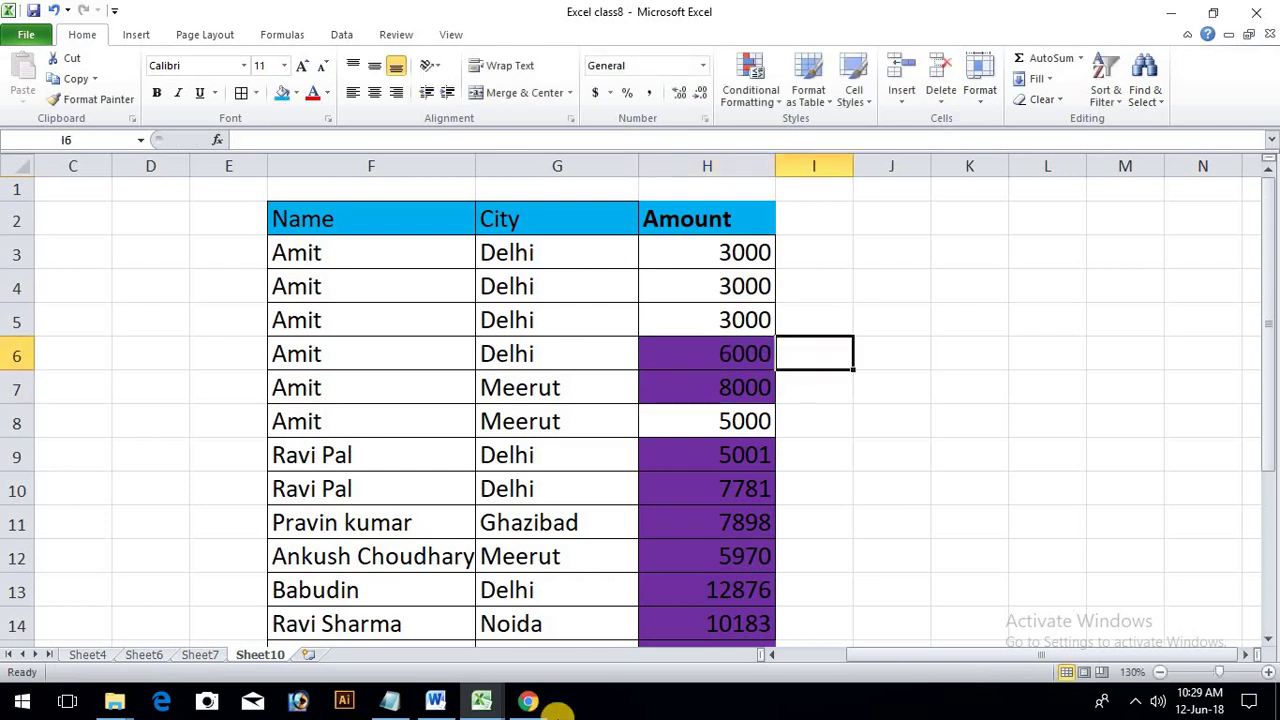
left_click(901, 232)
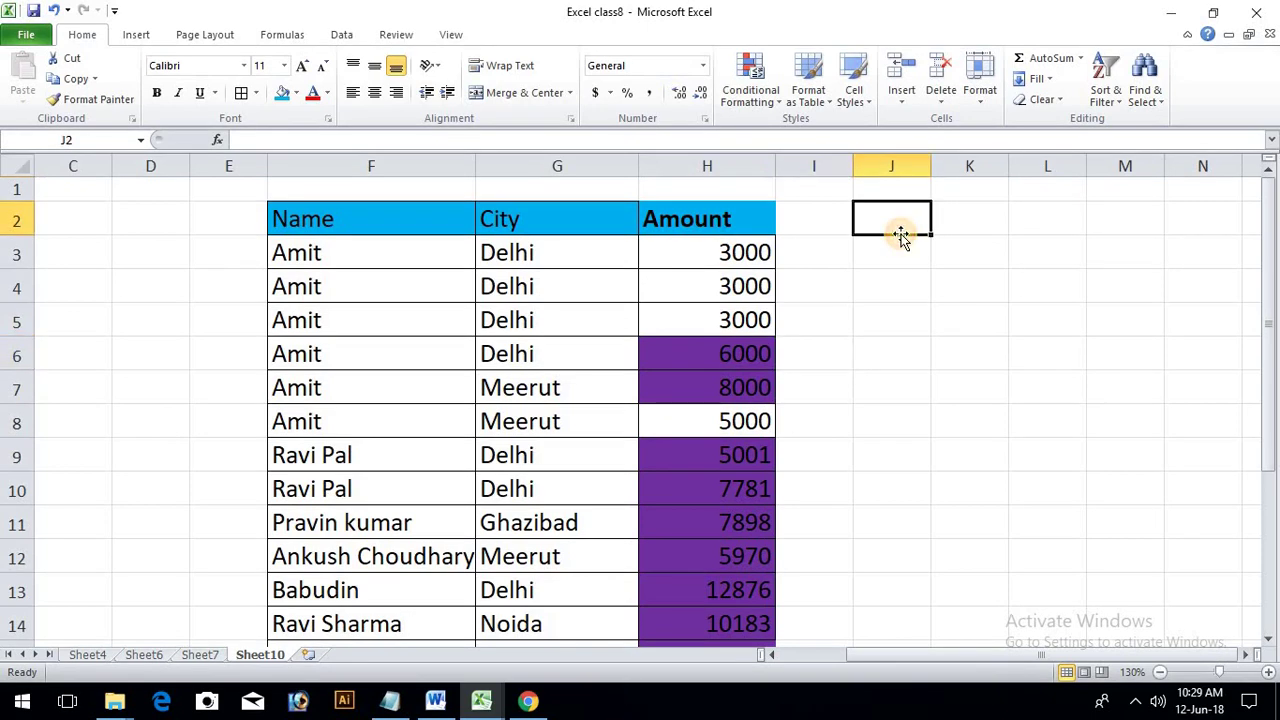
Undo the test amounts in H3:H6 and the purple Greater Than rule on the Amount column.
left_click(735, 245)
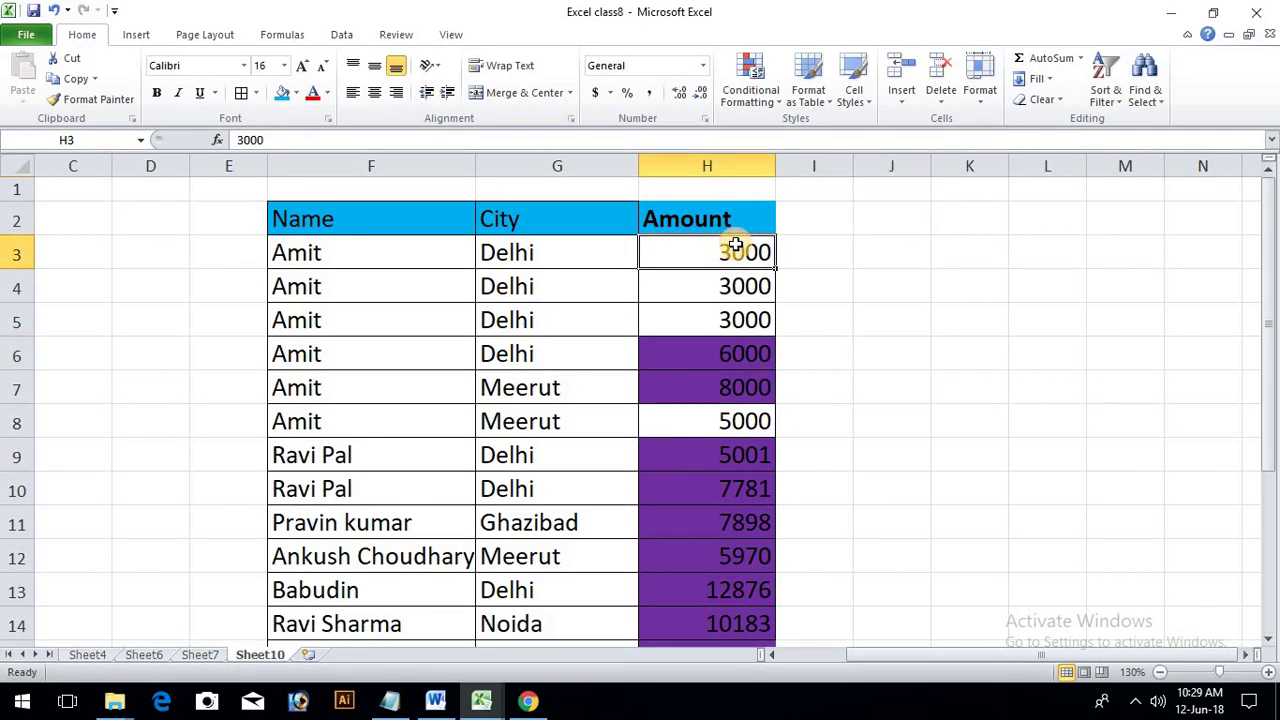
key("ctrl+shift+Down")
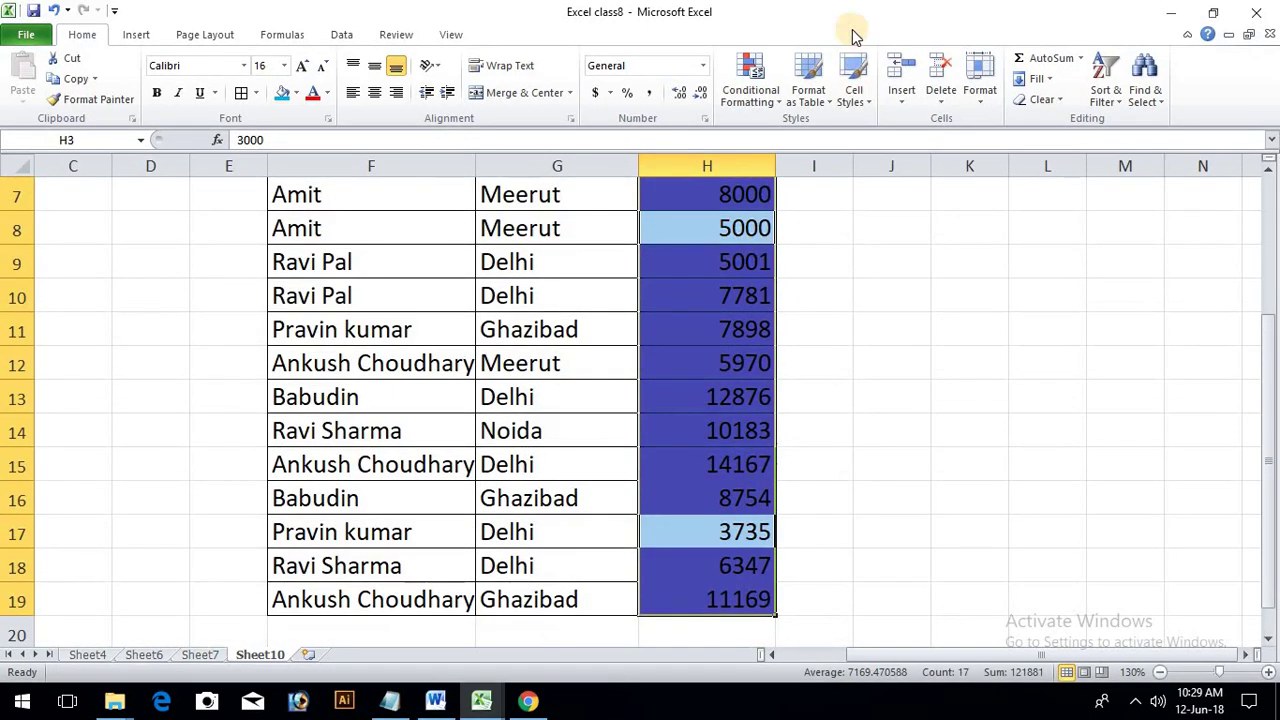
left_click(805, 300)
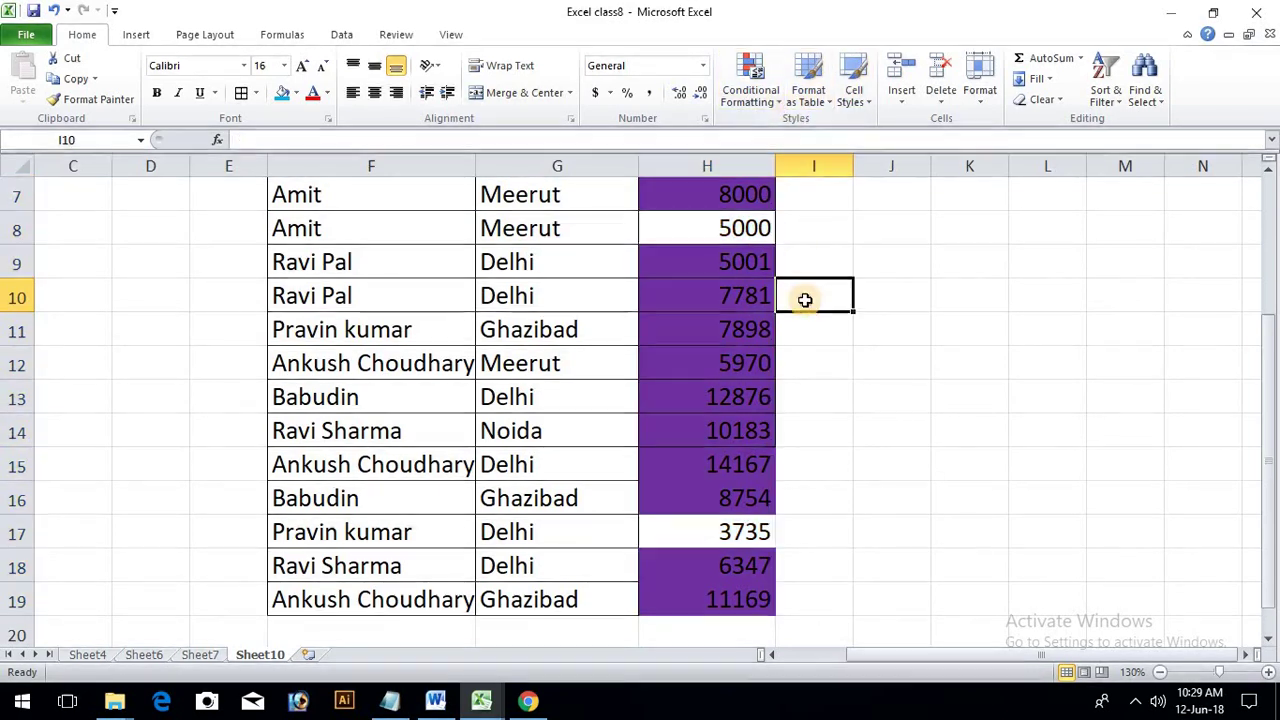
key("ctrl+z")
key("ctrl+z")
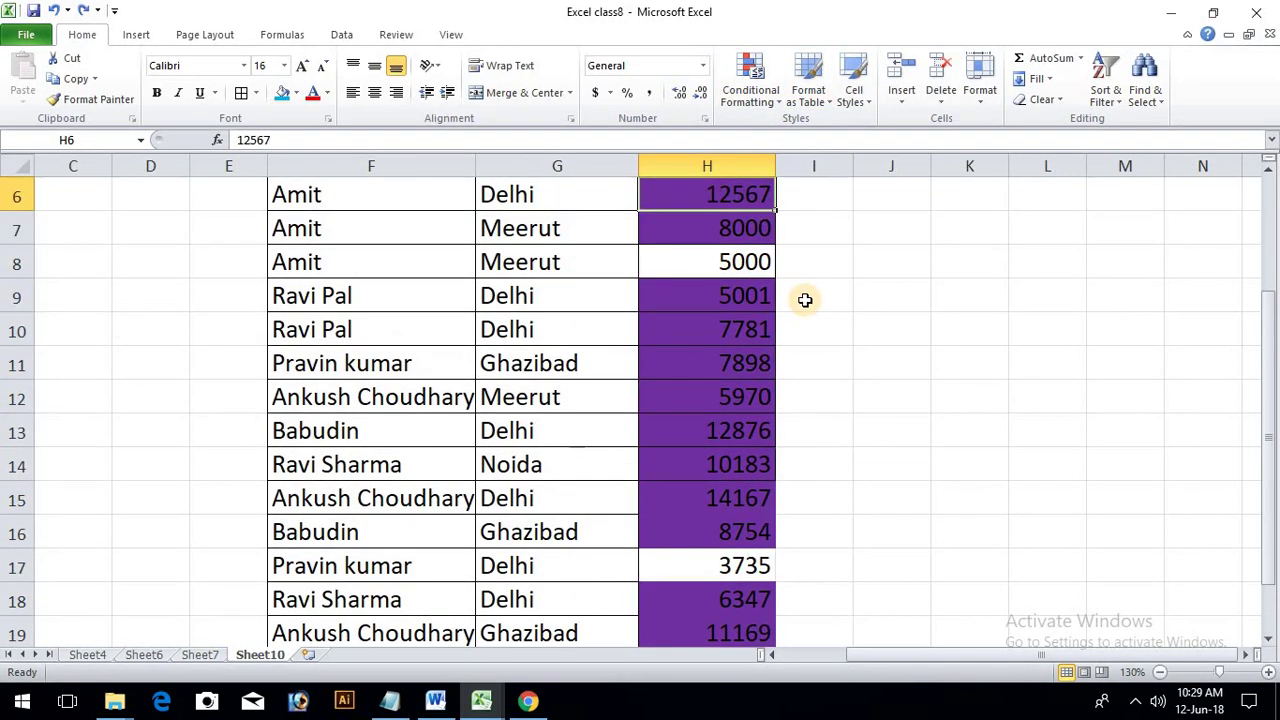
key("ctrl+z")
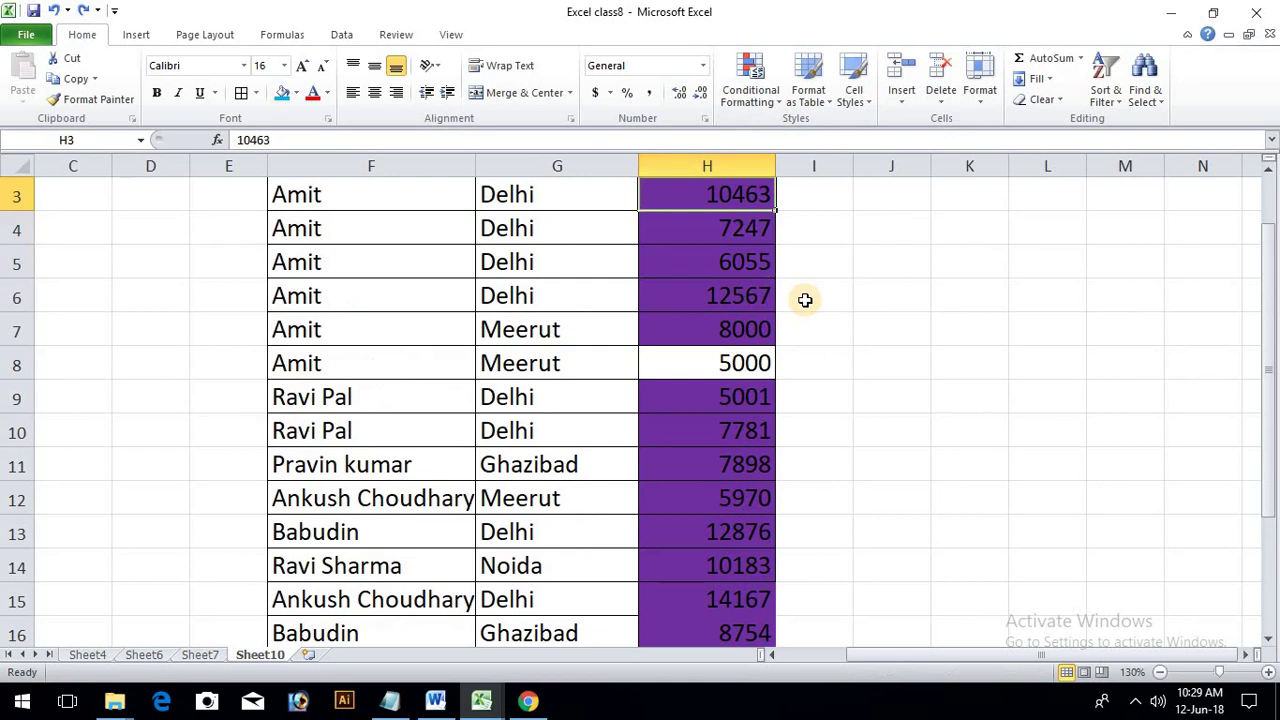
key("ctrl+z")
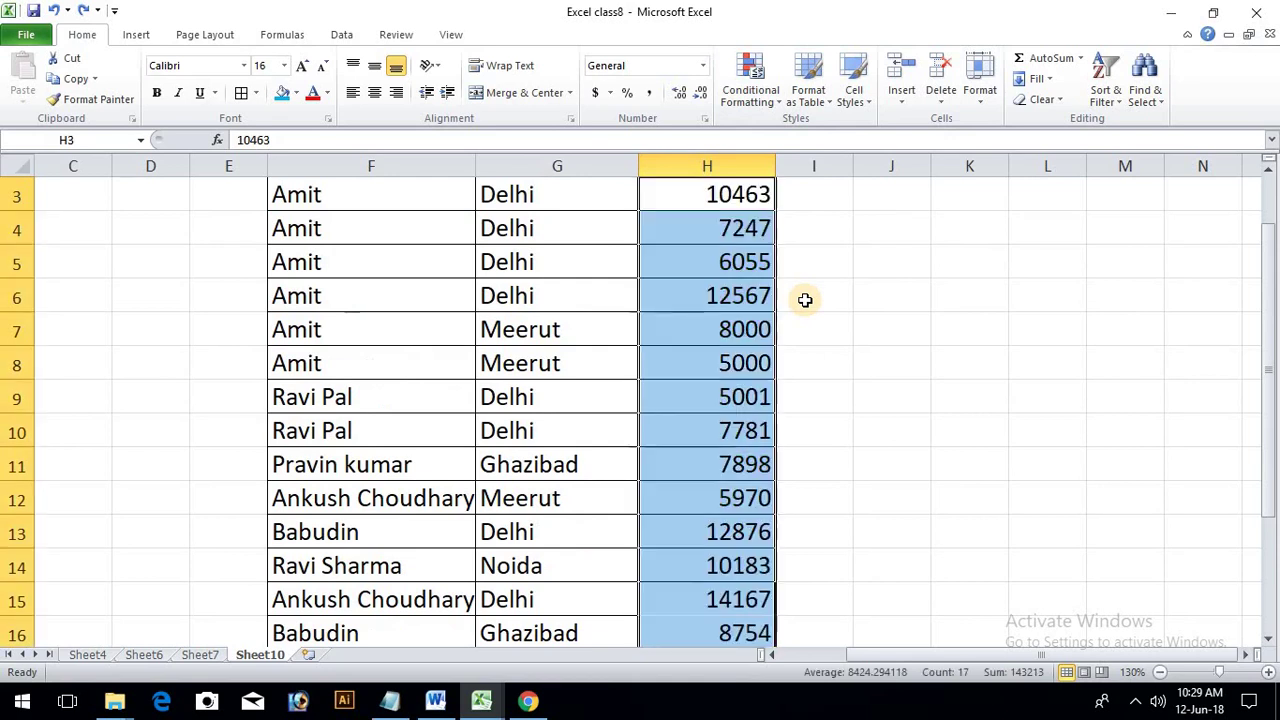
Set up a Less Than highlight rule for the amounts in H3:H19 with a threshold of 5000.
left_click(782, 106)
mouse_move(820, 132)
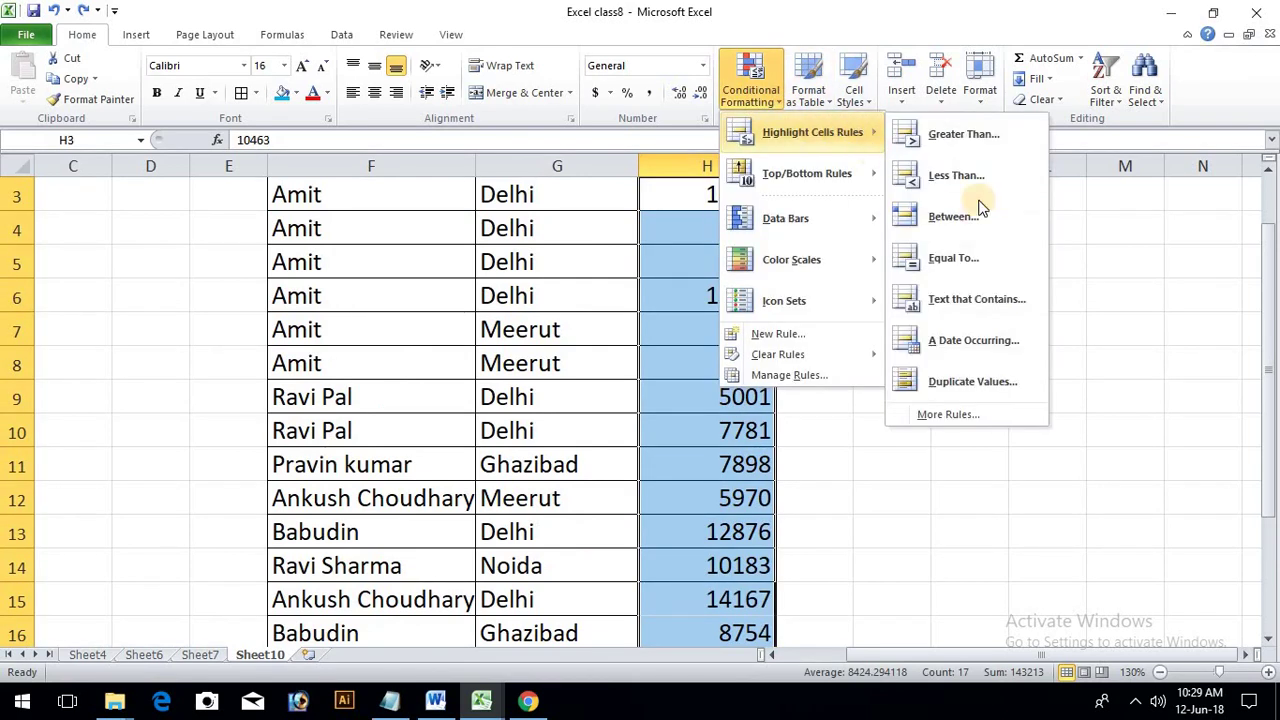
left_click(968, 188)
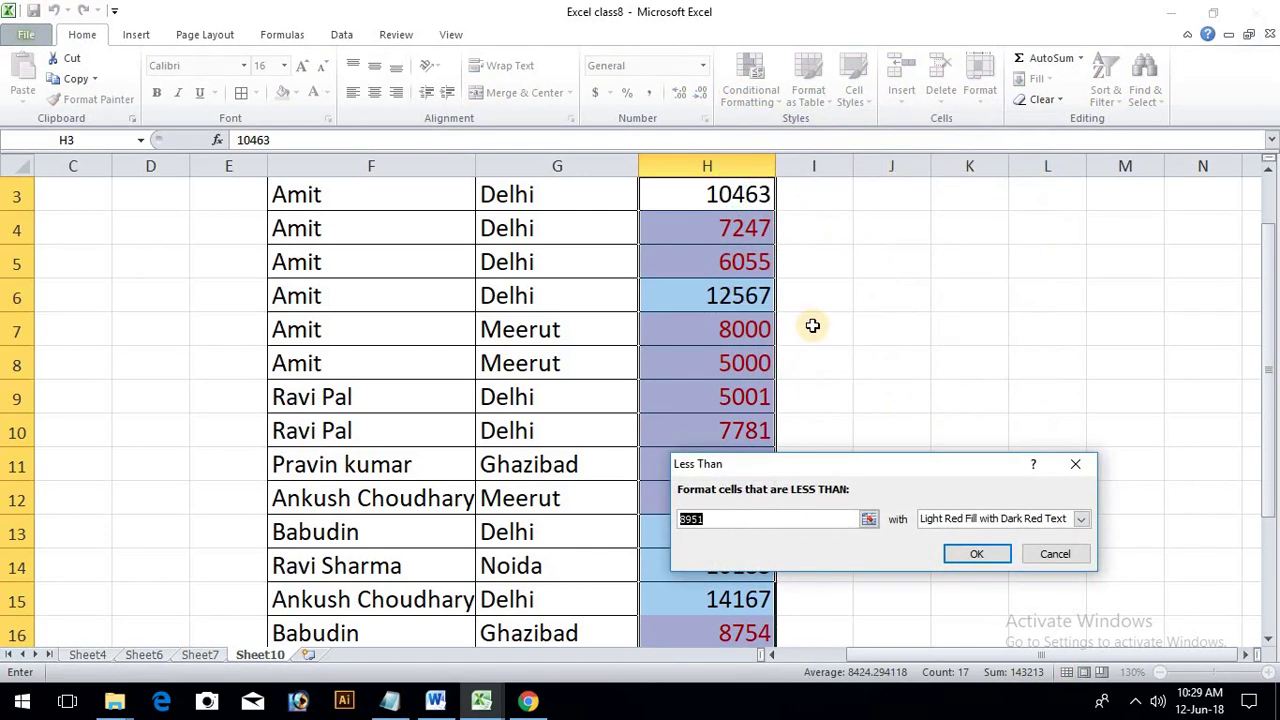
type("5000")
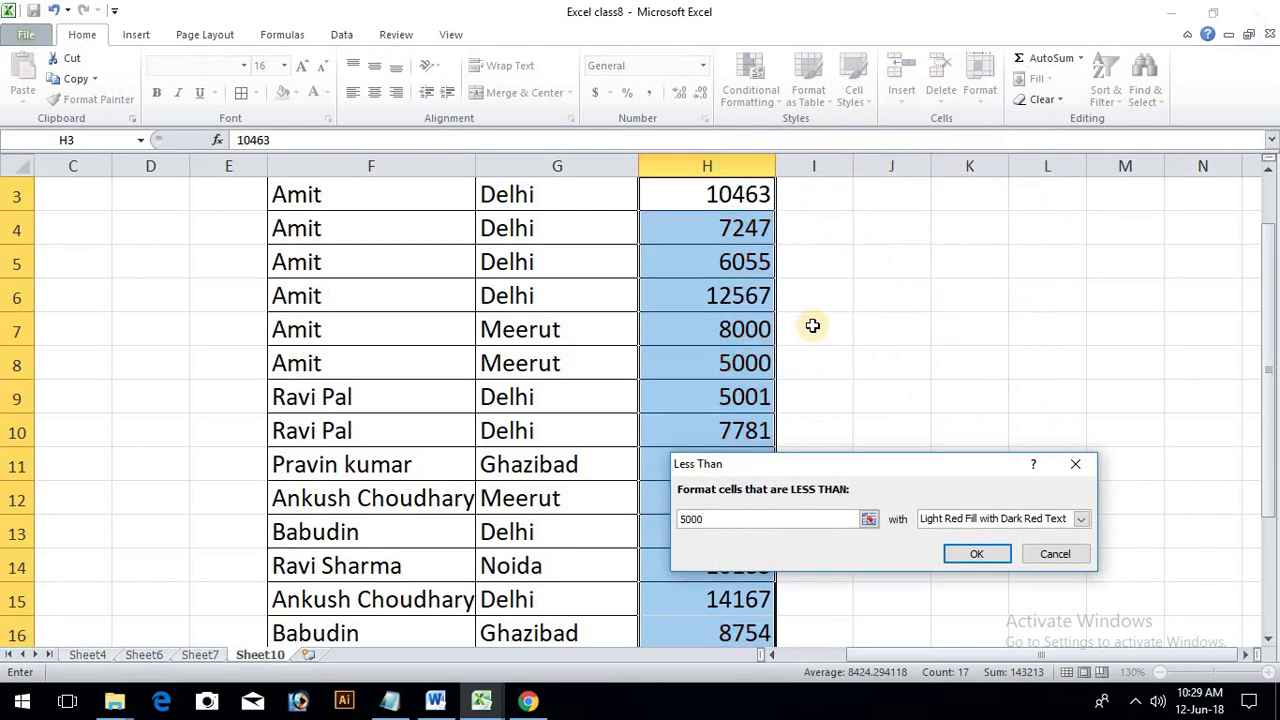
Give the Less Than rule a custom format with a red fill, and apply it to the Amount column.
left_click(1081, 518)
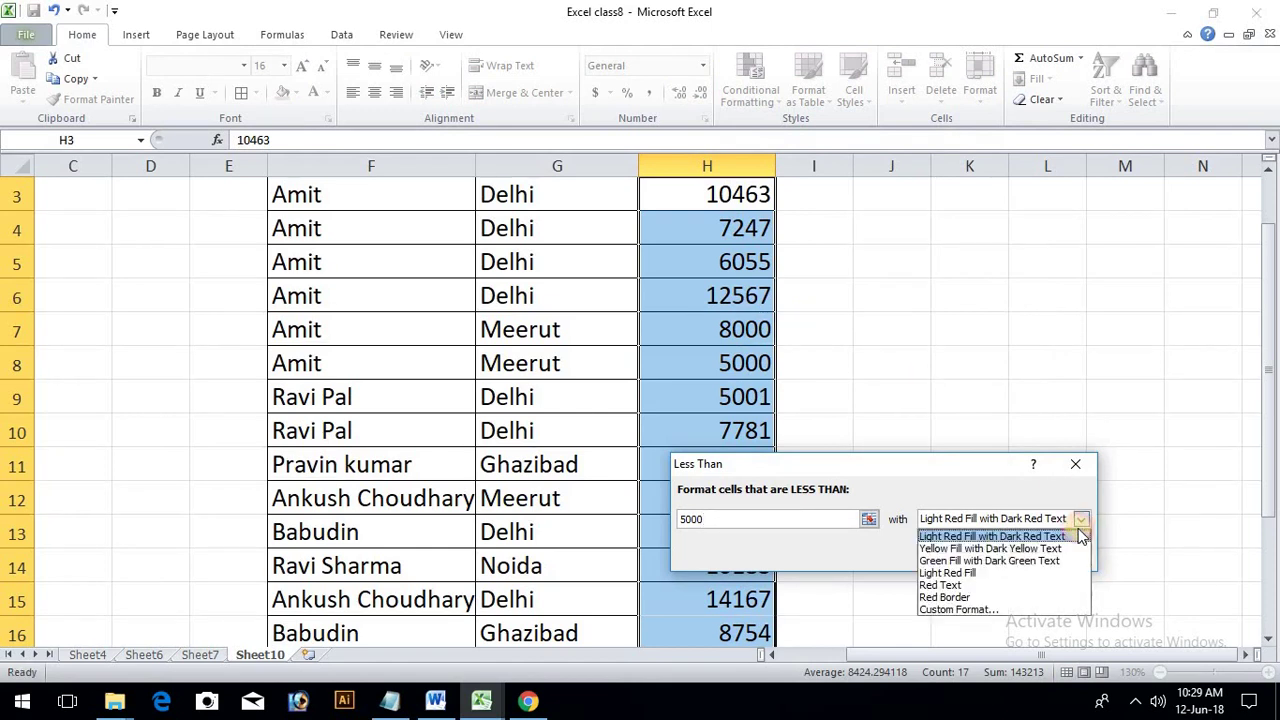
left_click(985, 608)
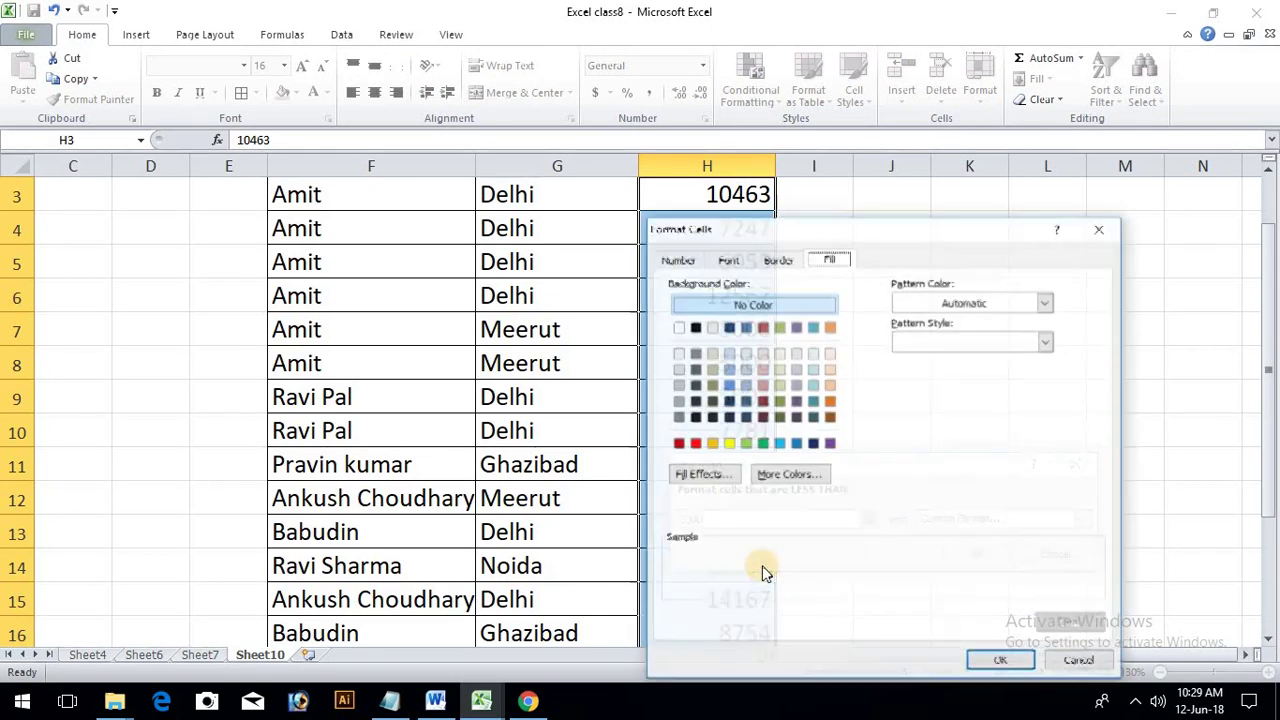
left_click(679, 444)
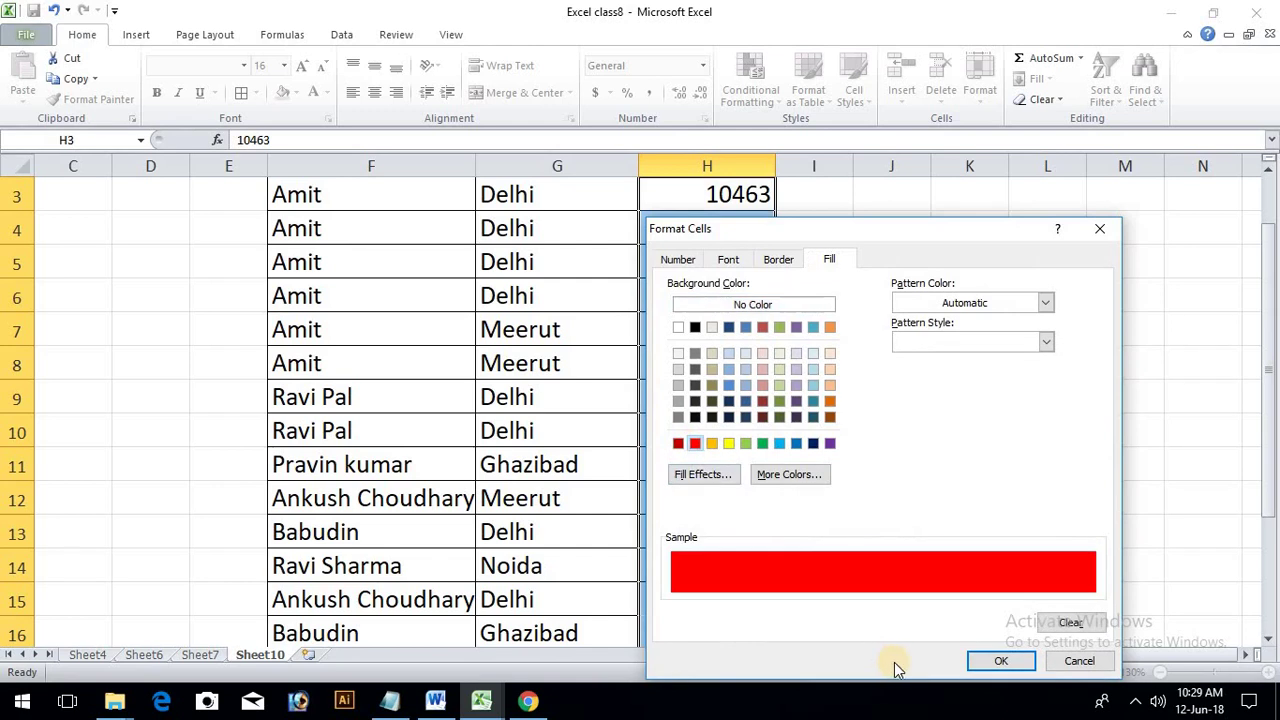
left_click(978, 662)
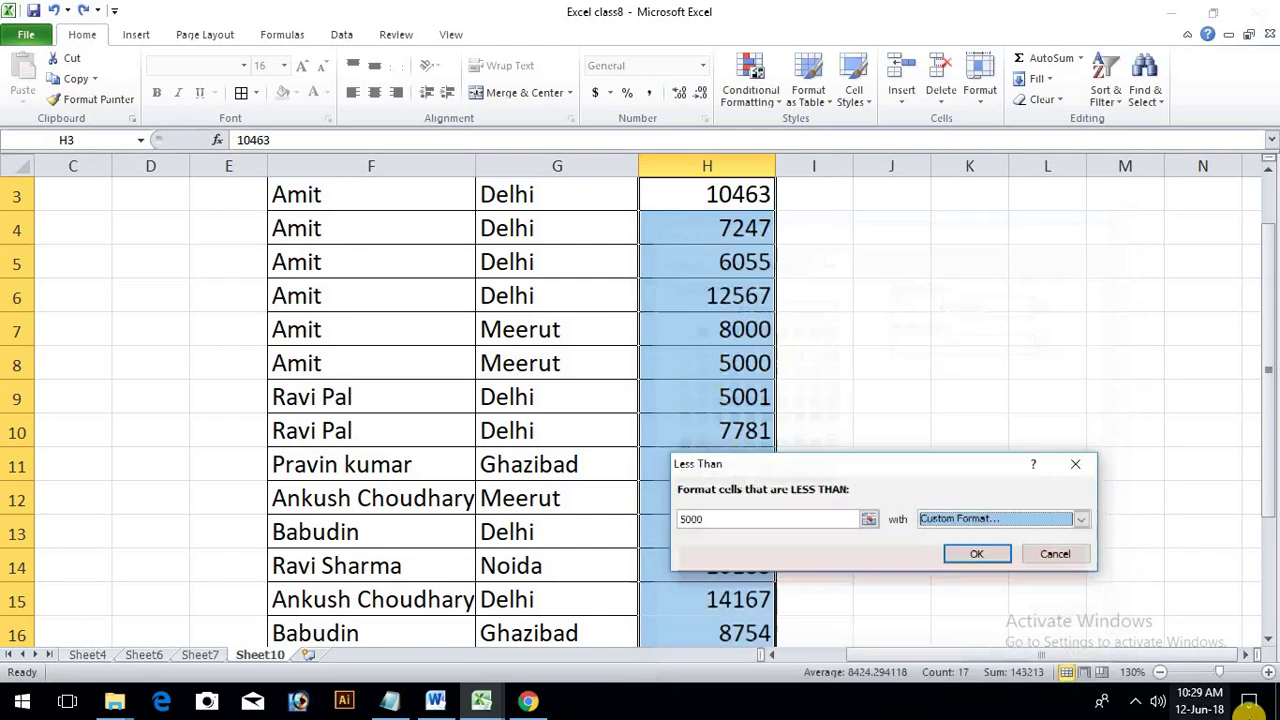
left_click(977, 554)
left_click(823, 340)
scroll(828, 428, "up", 1)
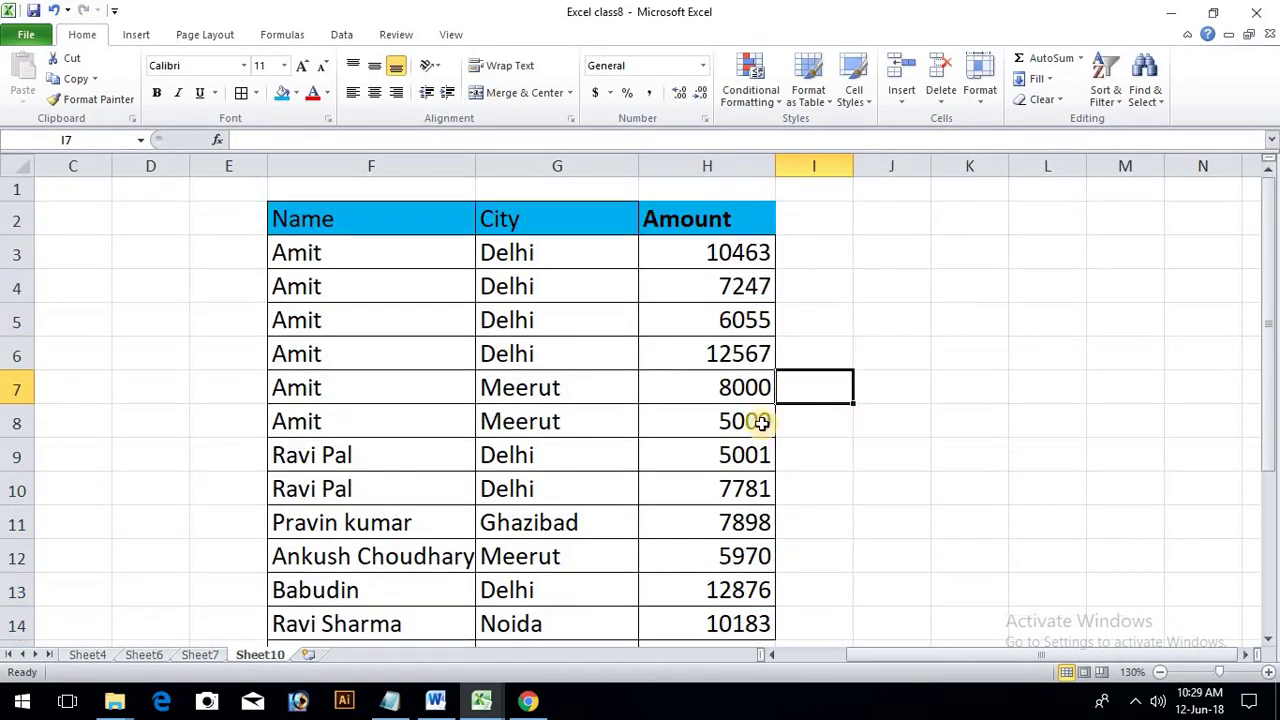
Set the amounts in H6 to 4000 and H7 to 4500 to test the red Less Than rule.
left_click(700, 350)
type("4000")
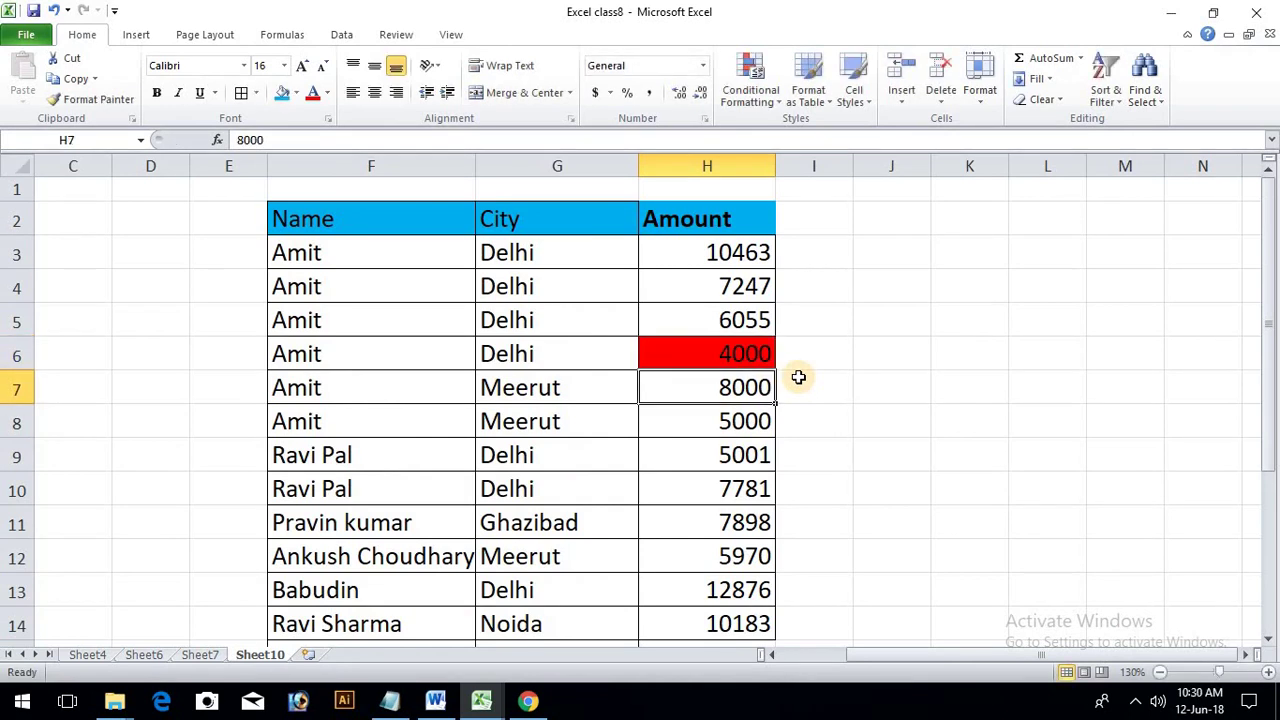
type("45")
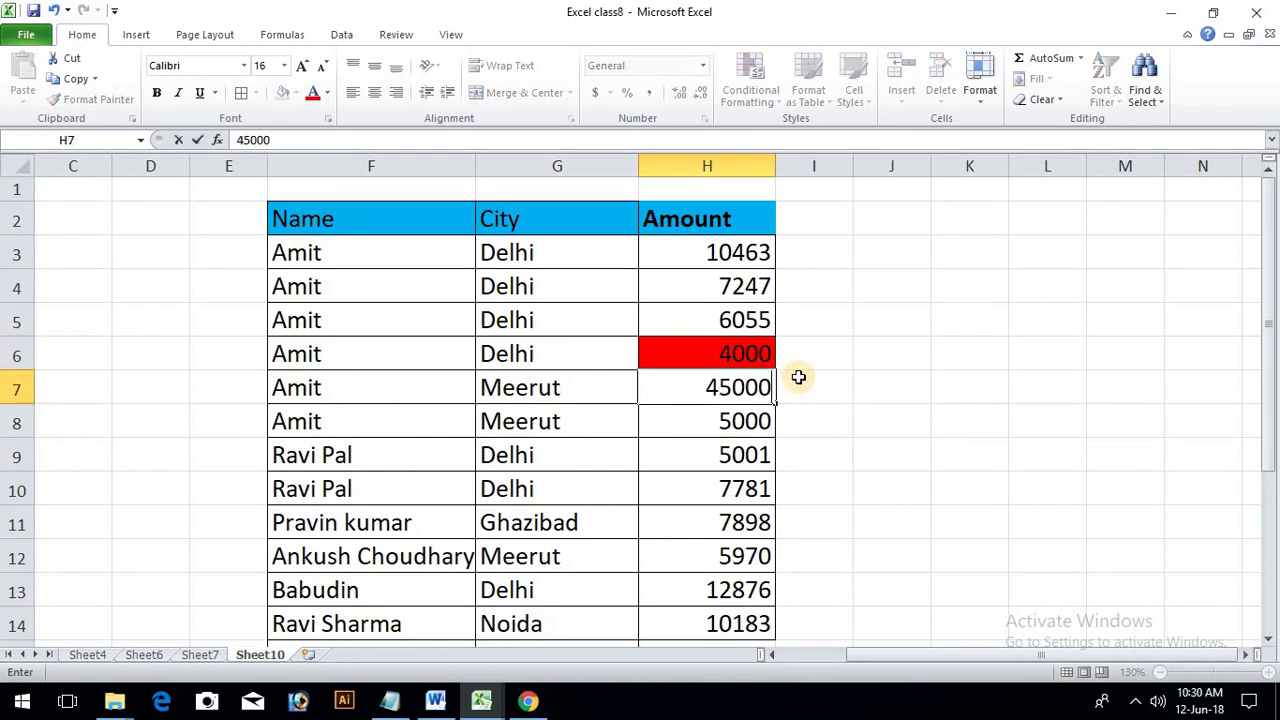
key("Return")
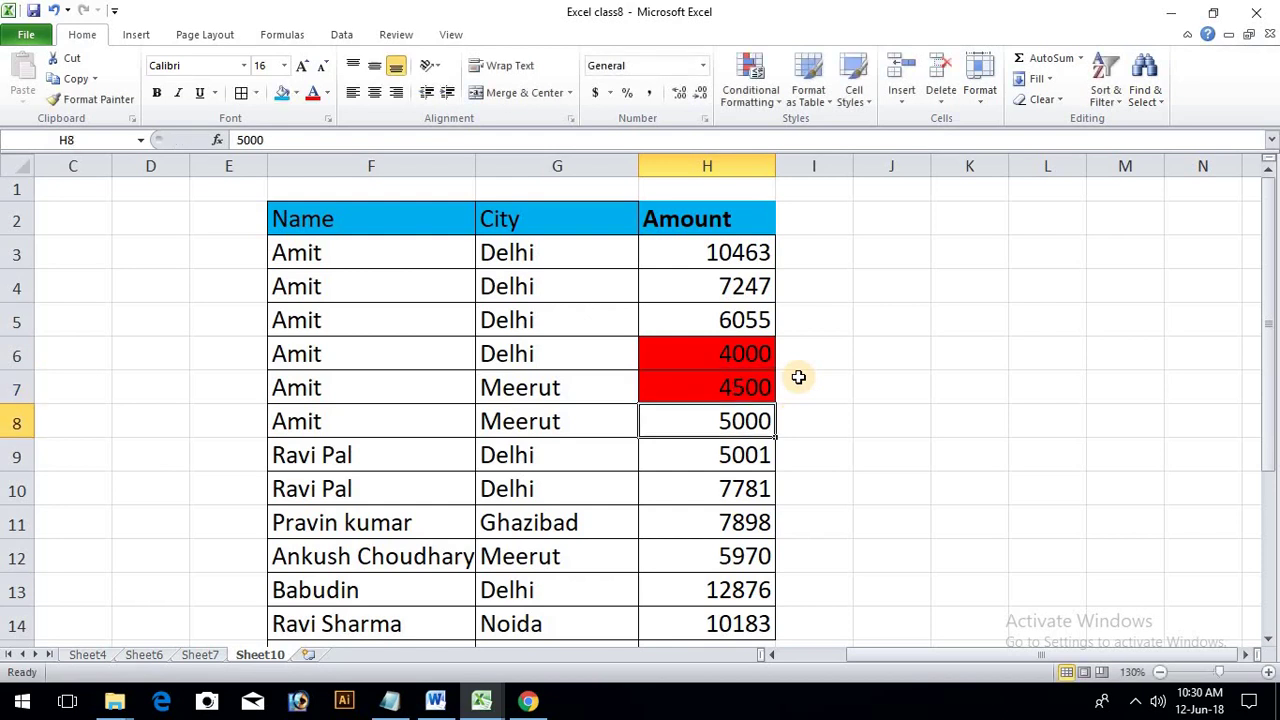
left_click(891, 500)
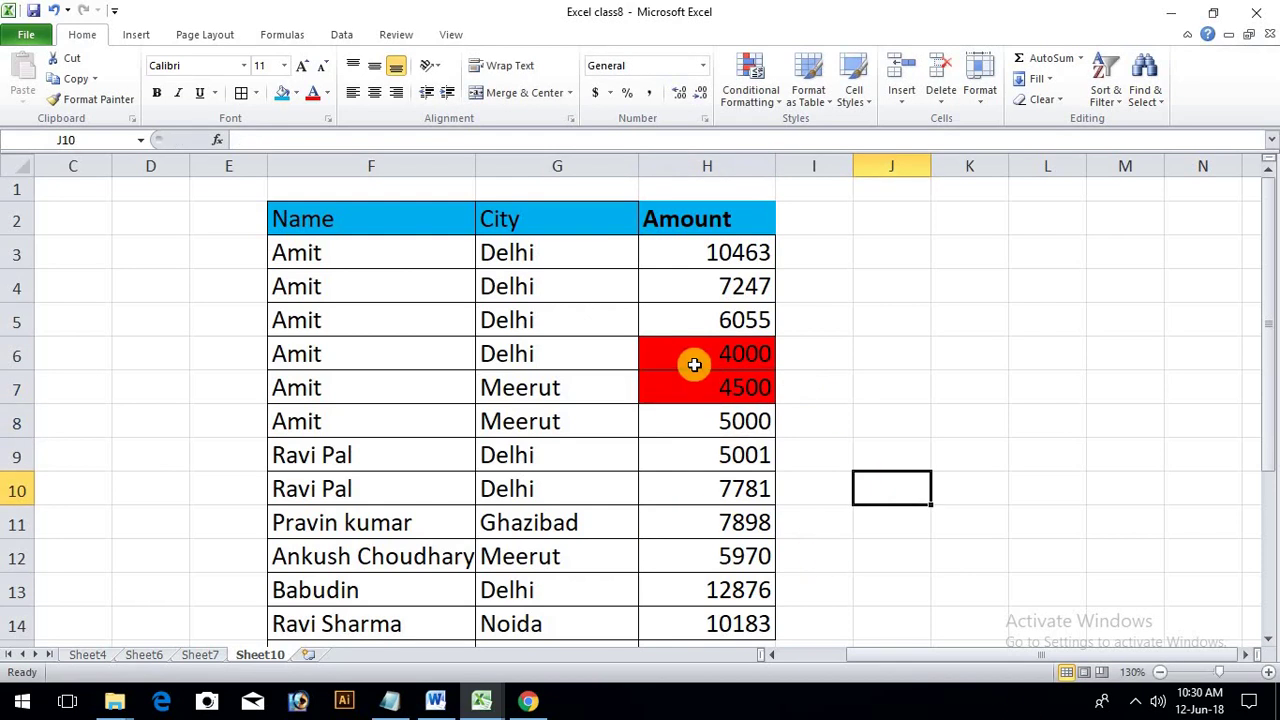
Undo the test amounts entered in H6 and H7.
left_click(713, 418)
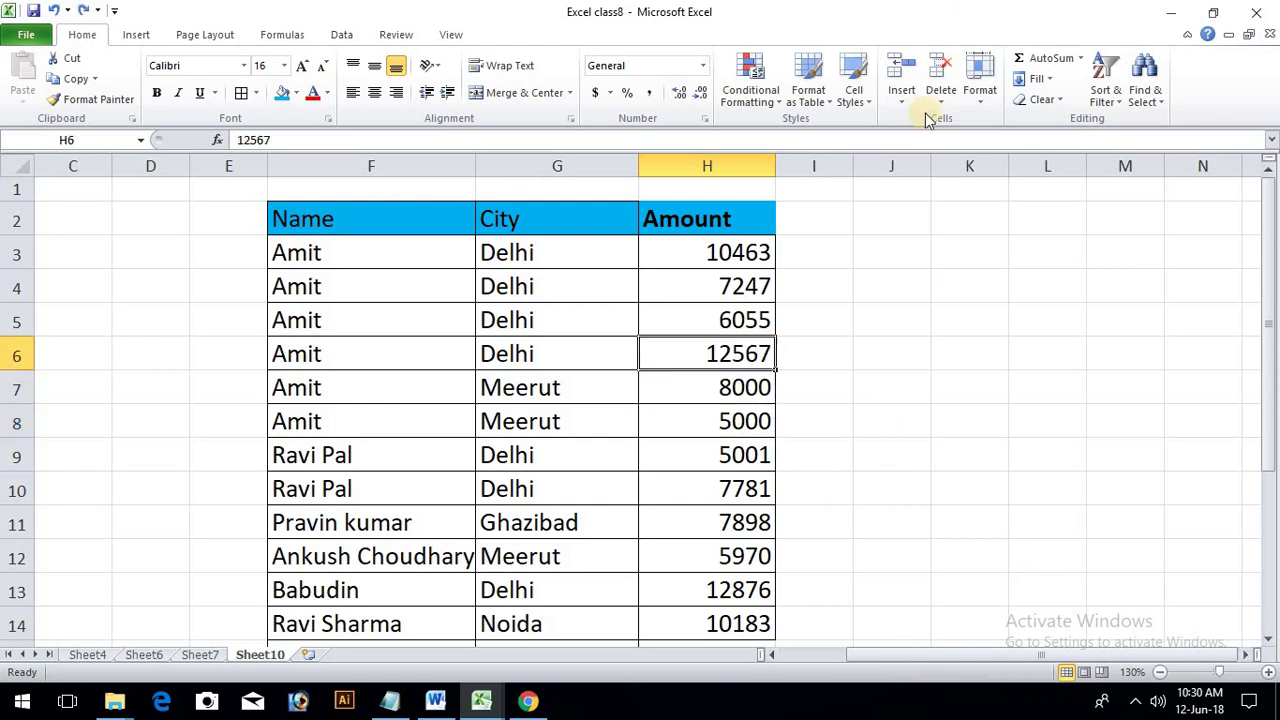
left_click(775, 100)
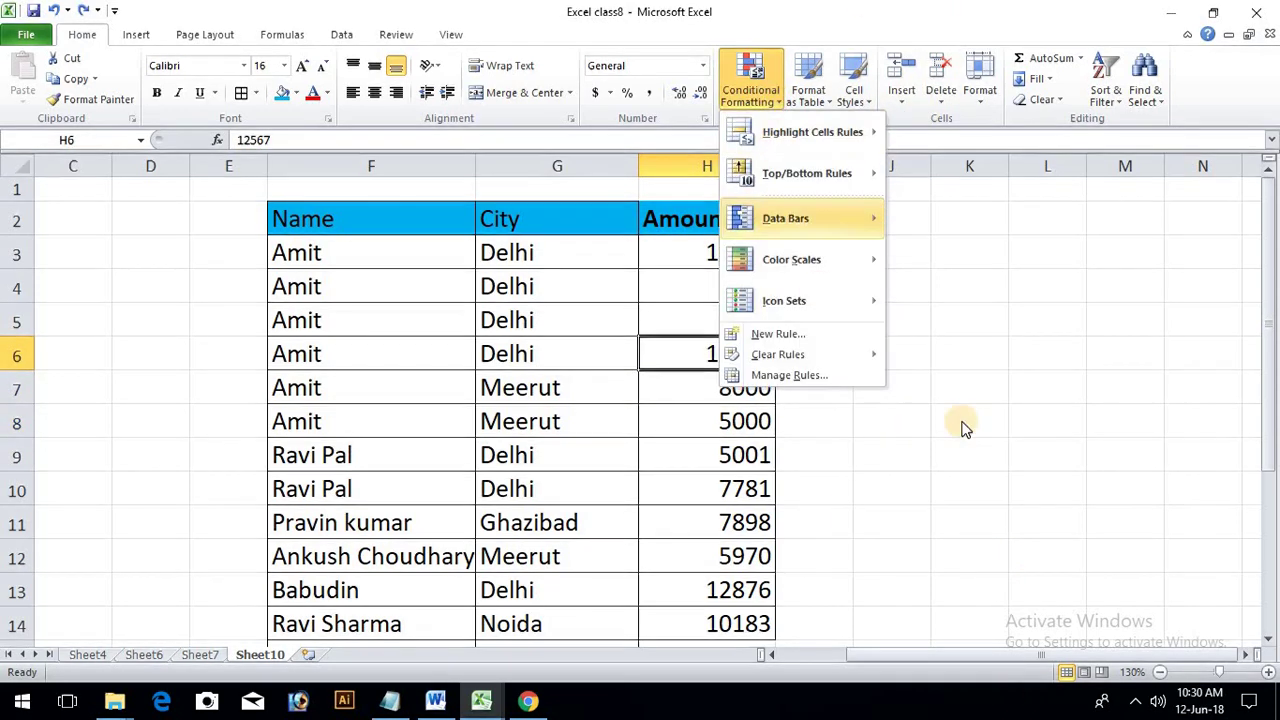
left_click(680, 314)
Apply a Between highlight rule to H3:H14 for amounts from 3000 to 5000, with Light Red Fill with Dark Red Text.
left_click(686, 250)
scroll(734, 508, "down", 1)
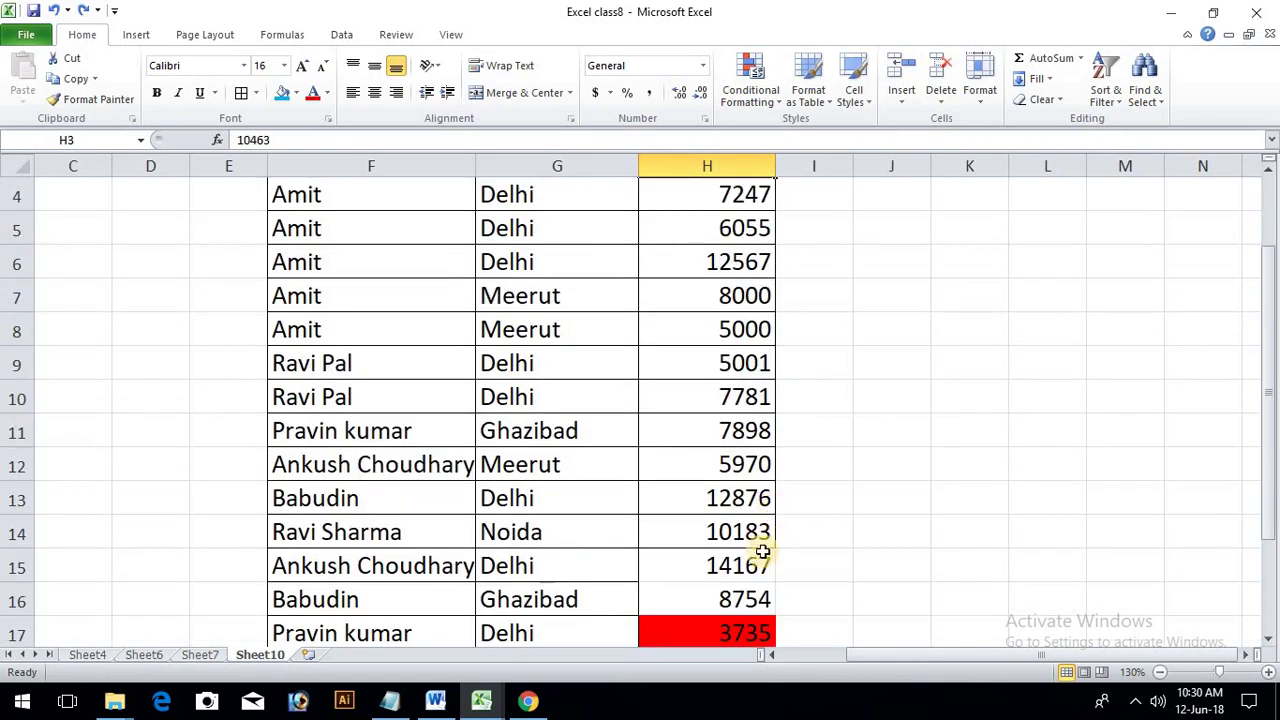
scroll(737, 337, "up", 1)
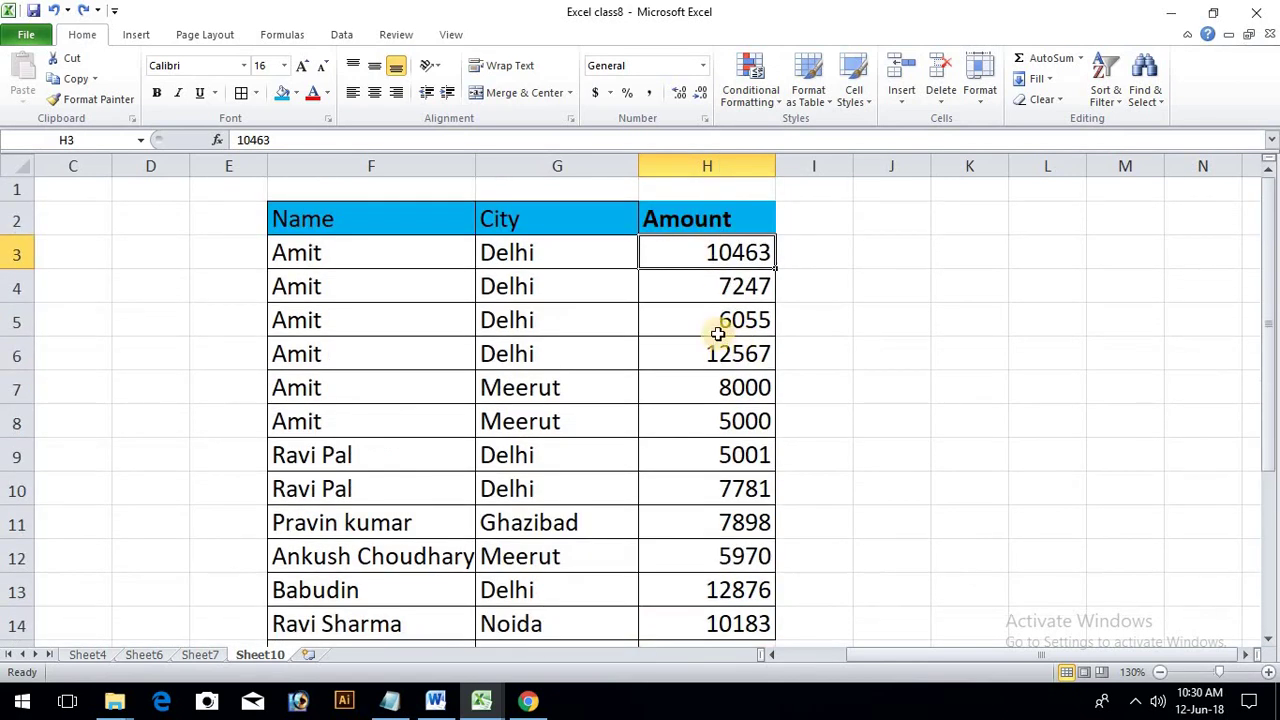
left_click(731, 615, "shift")
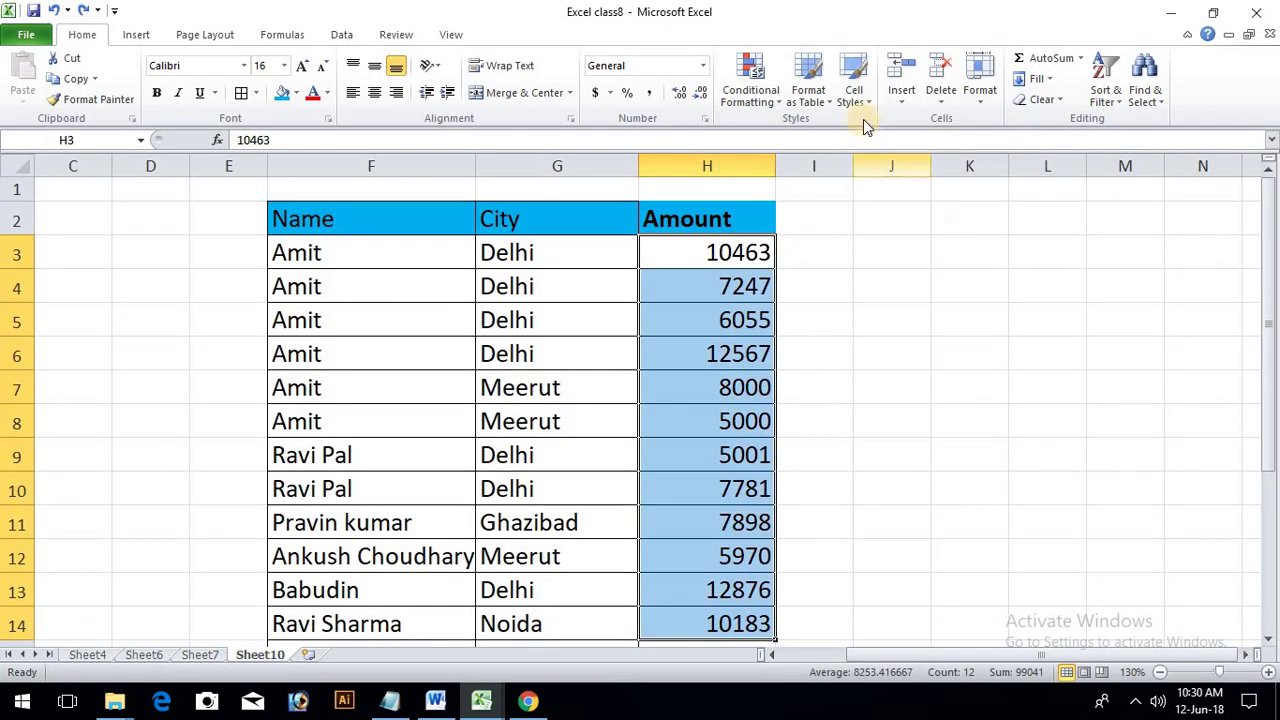
left_click(752, 88)
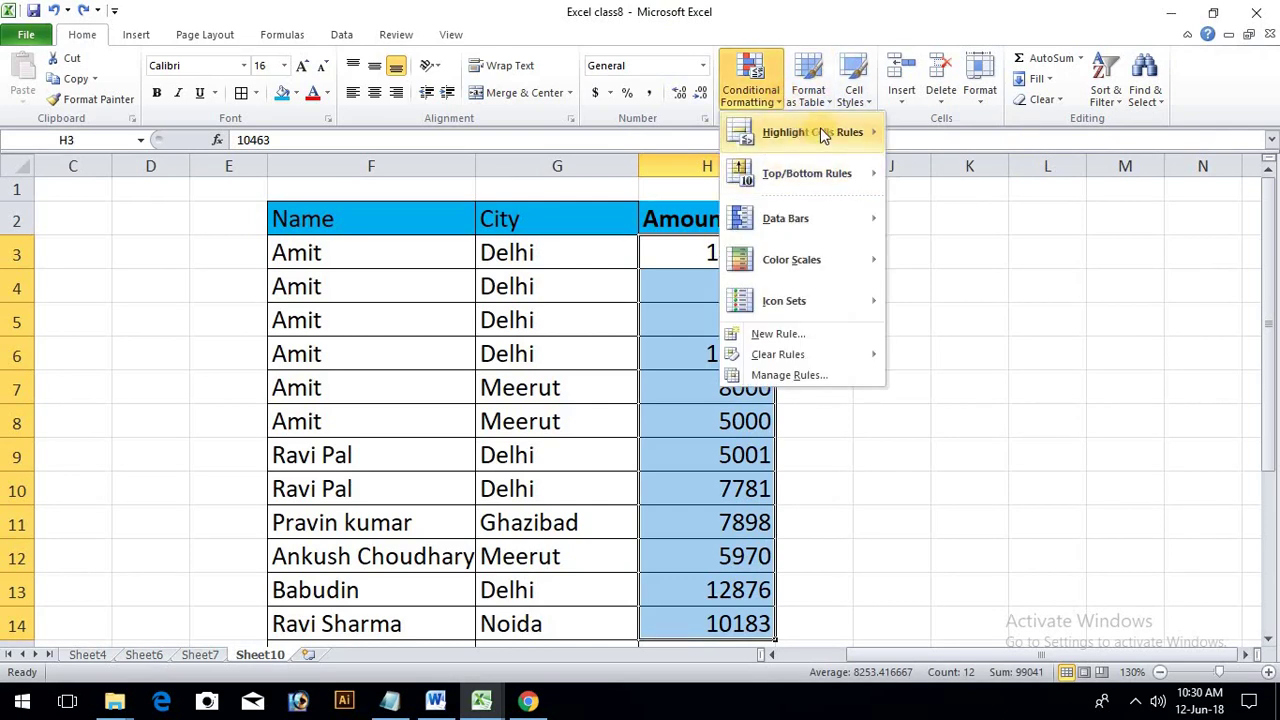
mouse_move(820, 131)
left_click(928, 230)
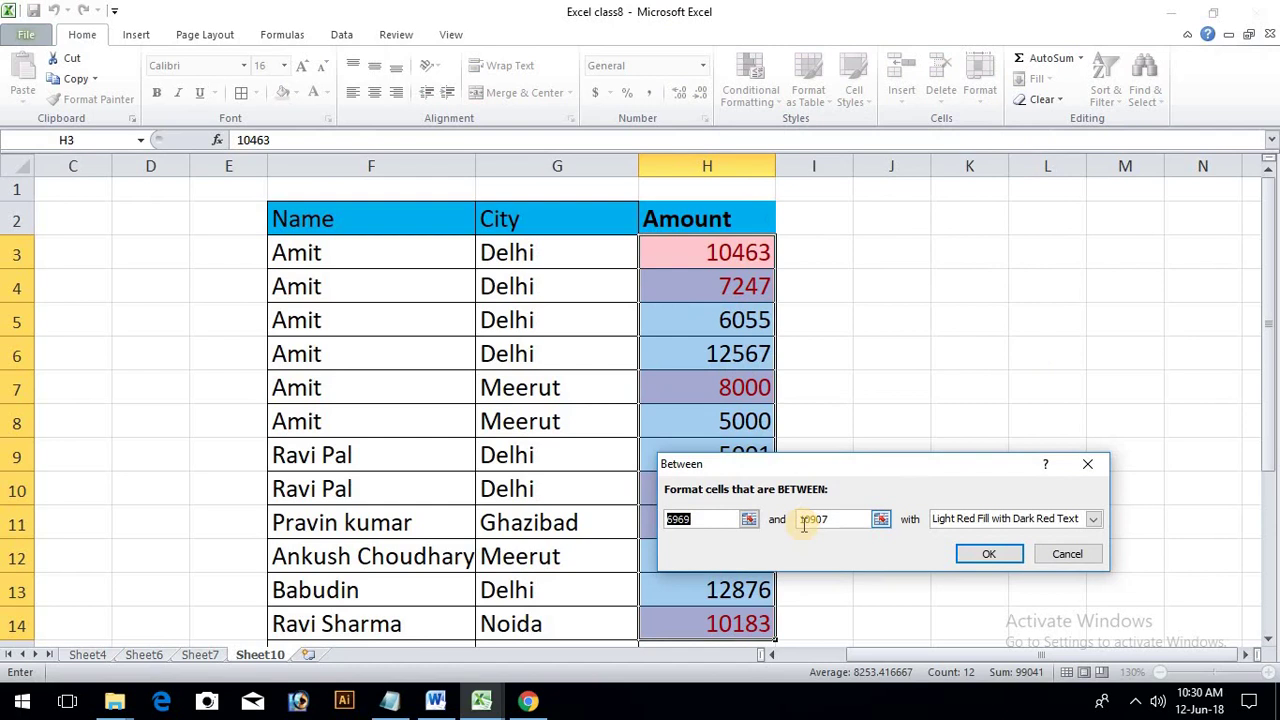
type("3000")
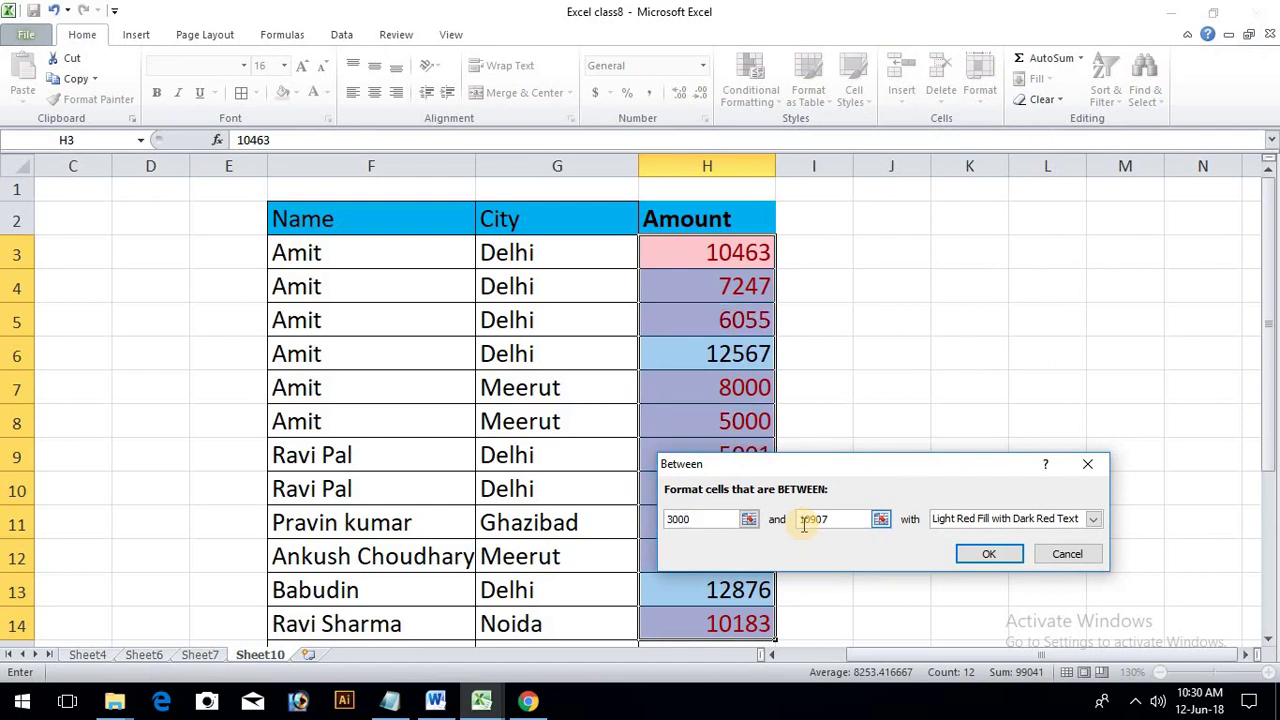
type("5000")
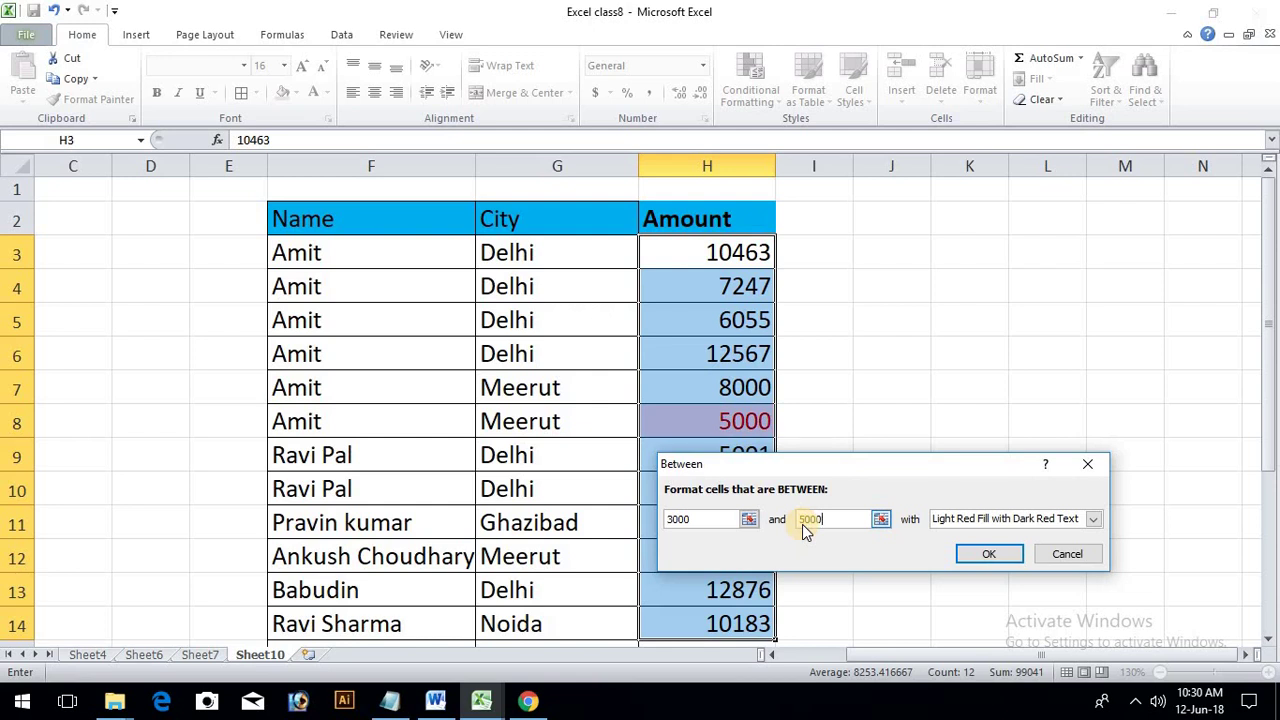
key("Return")
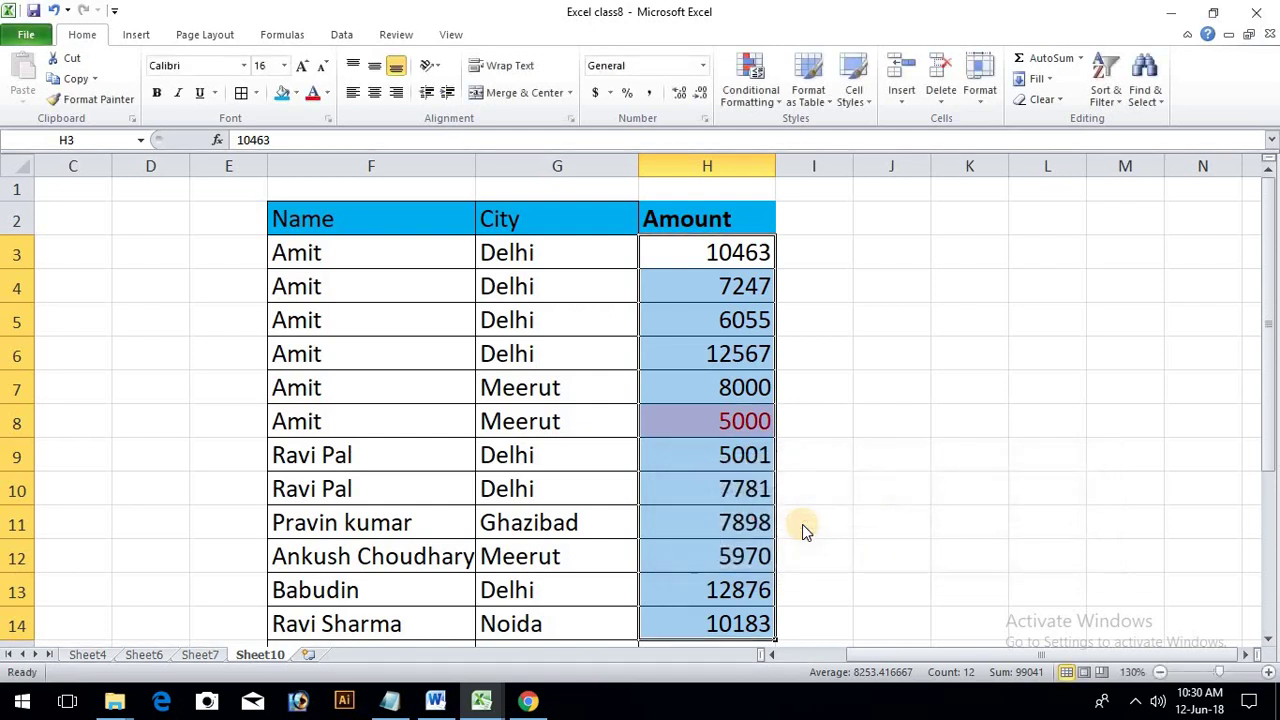
Note the Between limits beside the table by entering 3000 in J3 and 5000 in K3.
left_click(880, 252)
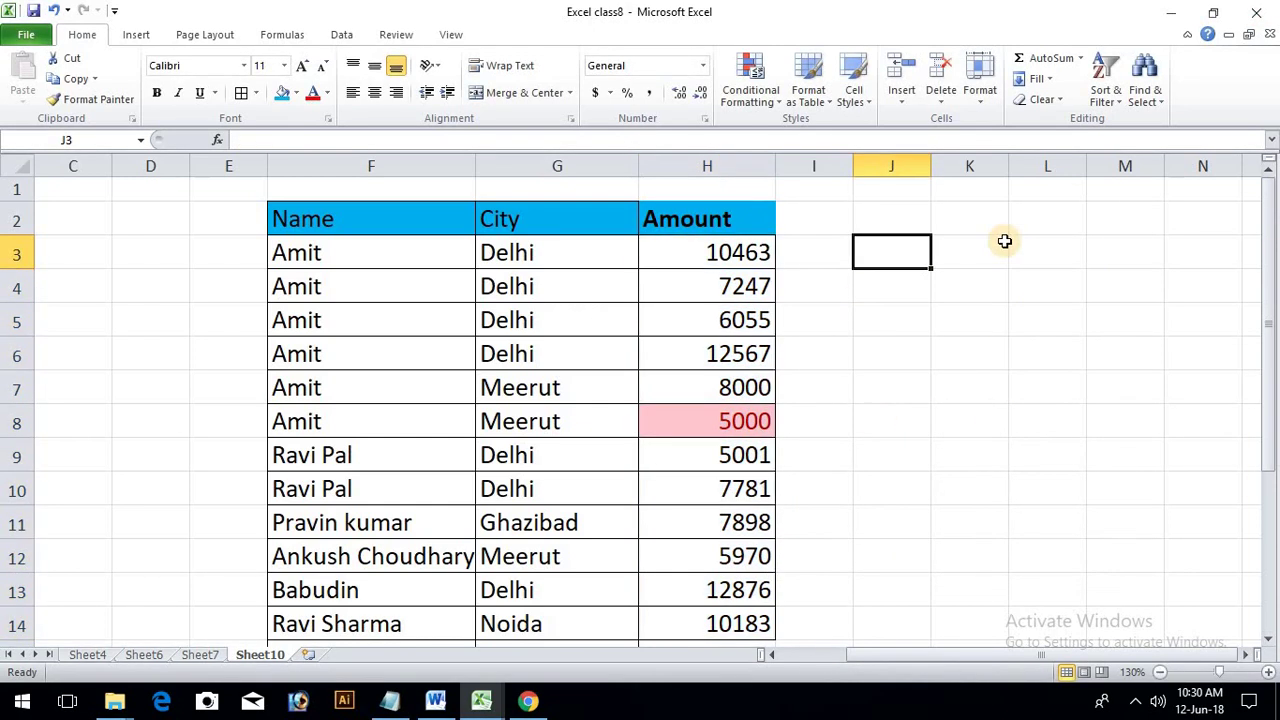
type("3")
left_click(1005, 241)
type("5000")
key("Return")
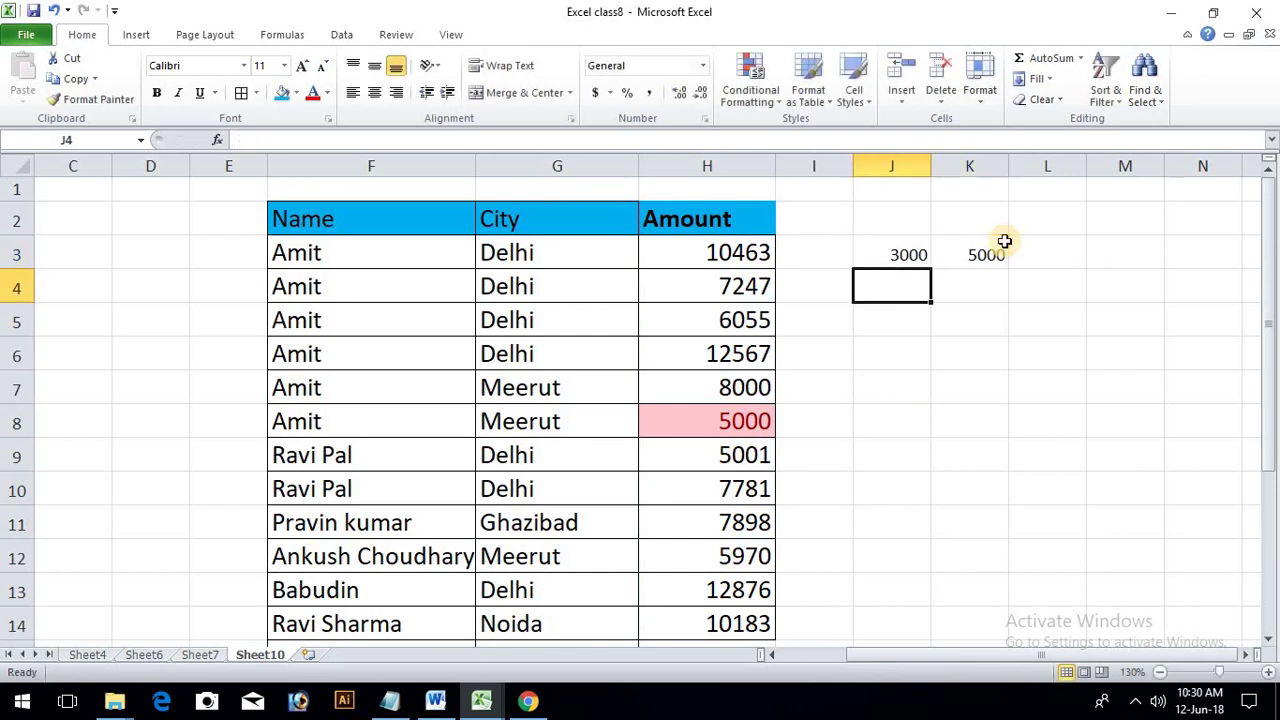
left_click(938, 492)
Set the amounts in H5 to 4000 and H6 to 3000 to test the Between rule.
left_click(746, 428)
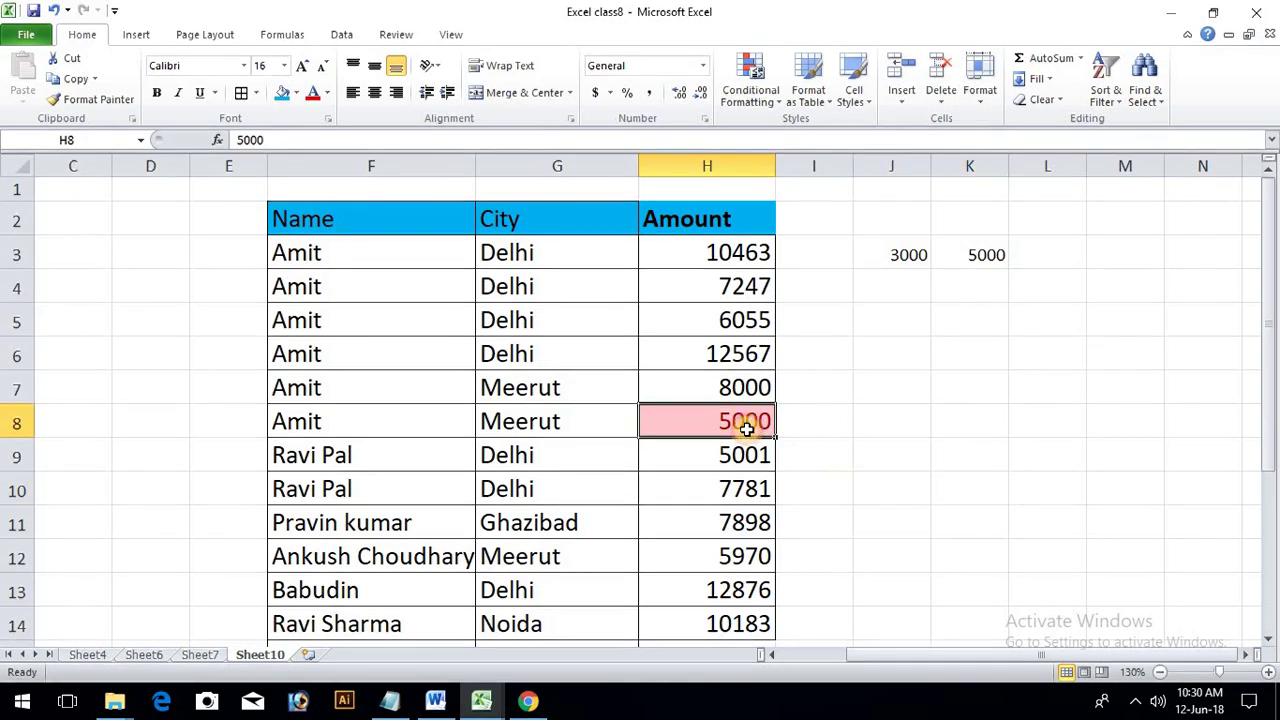
left_click(730, 345)
left_click(730, 330)
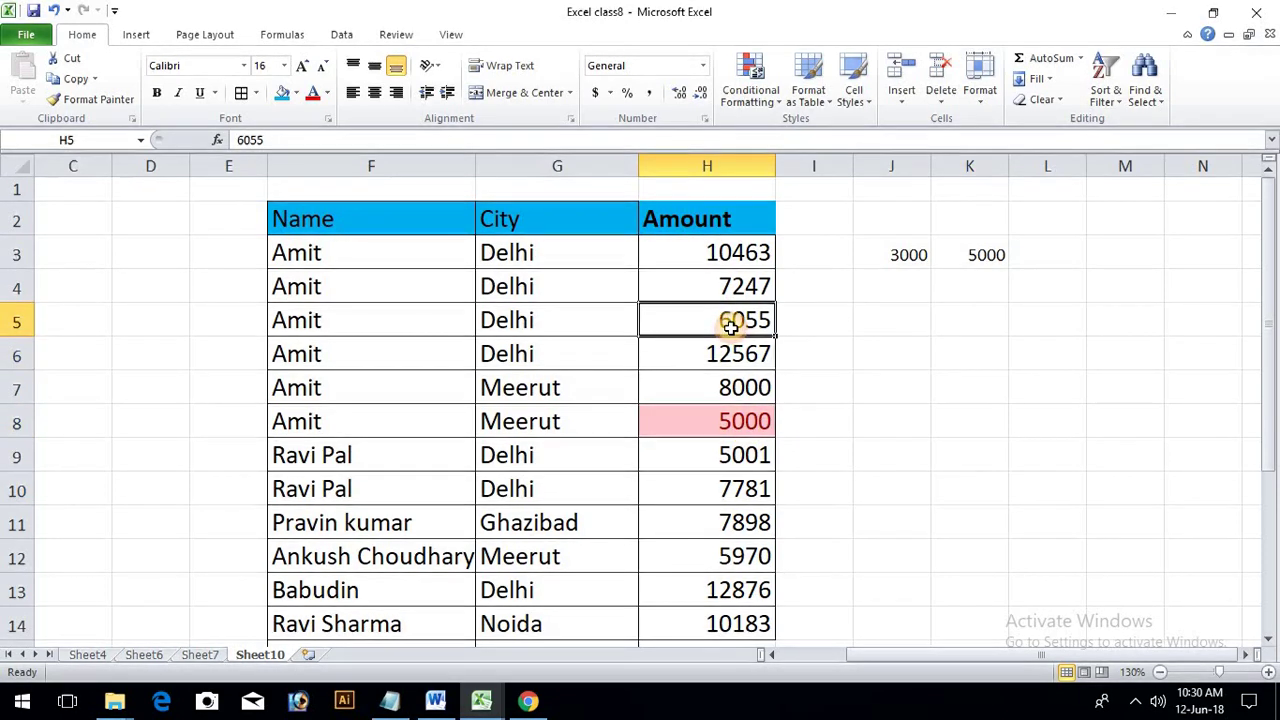
type("2")
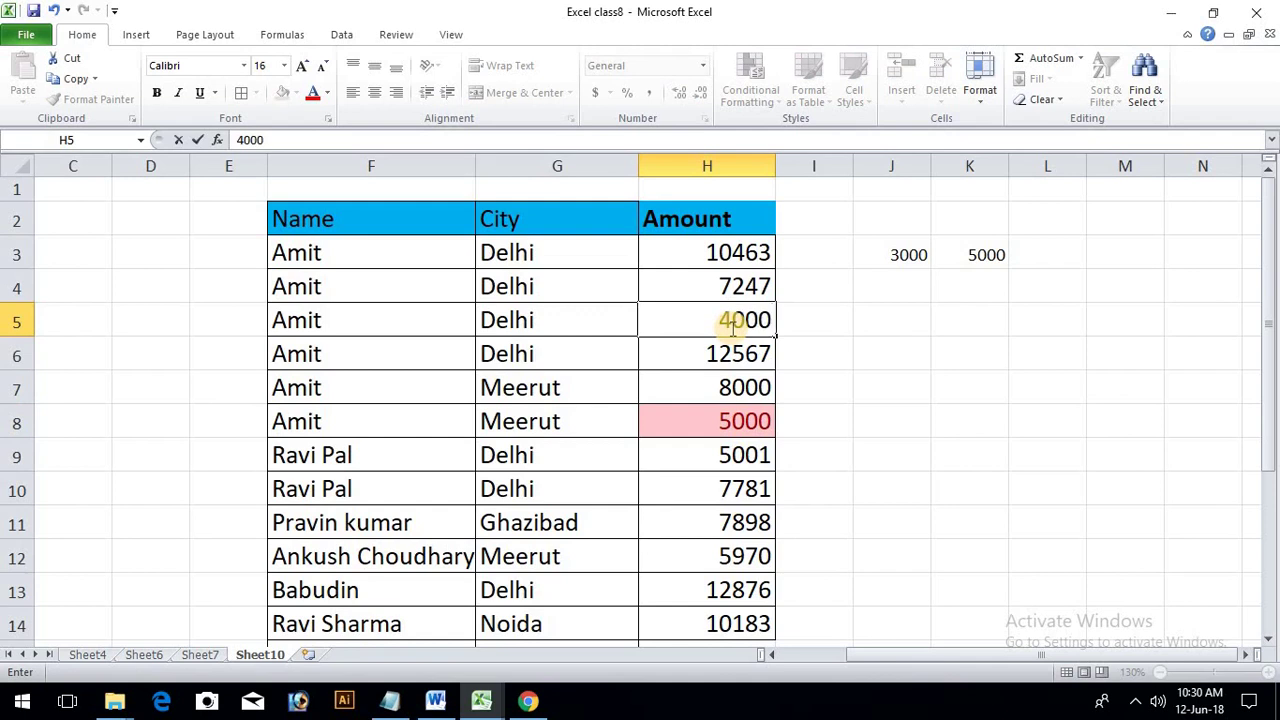
key("Return")
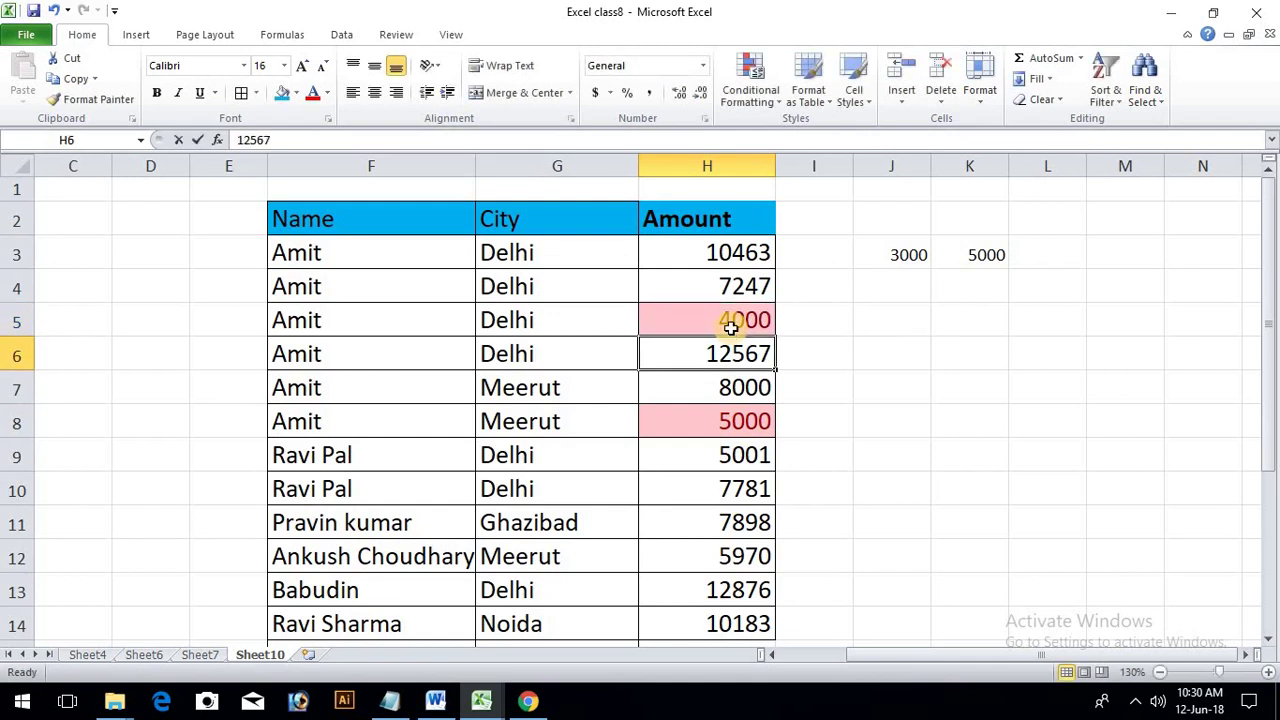
type("3000")
key("Return")
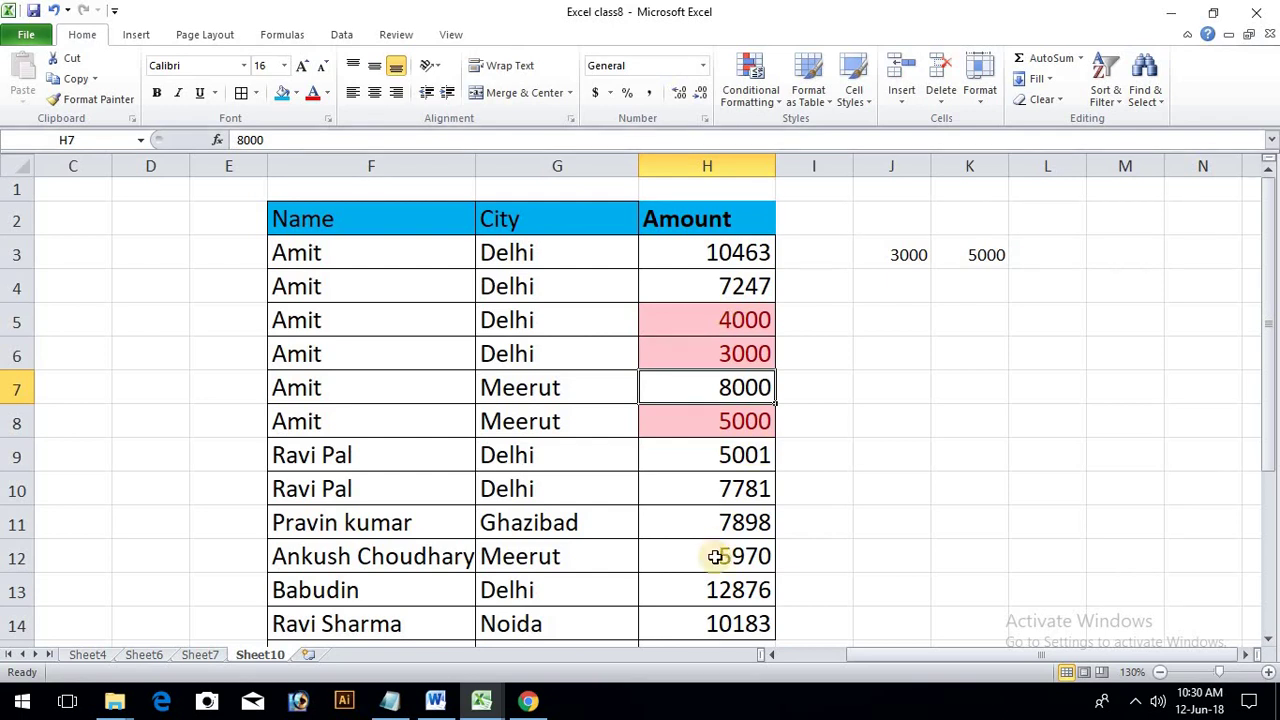
Set the amount in H8 to 5500 to test a value outside the Between range.
left_click(731, 411)
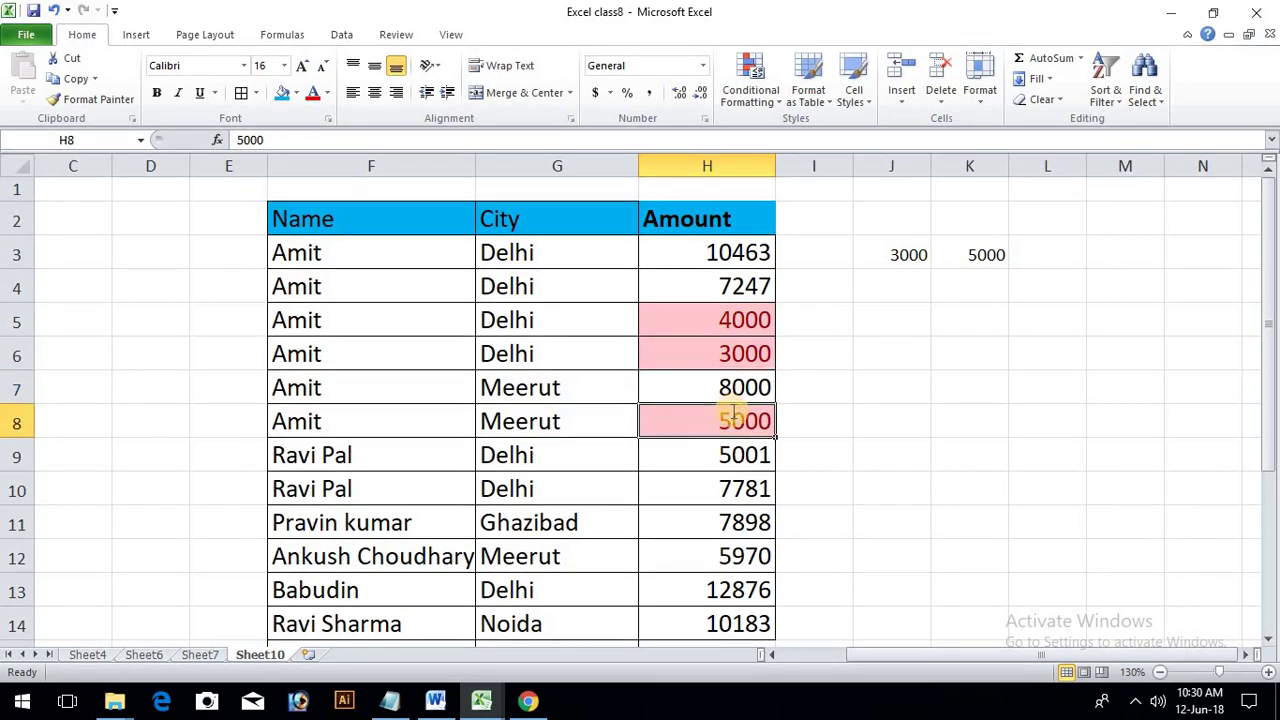
type("5")
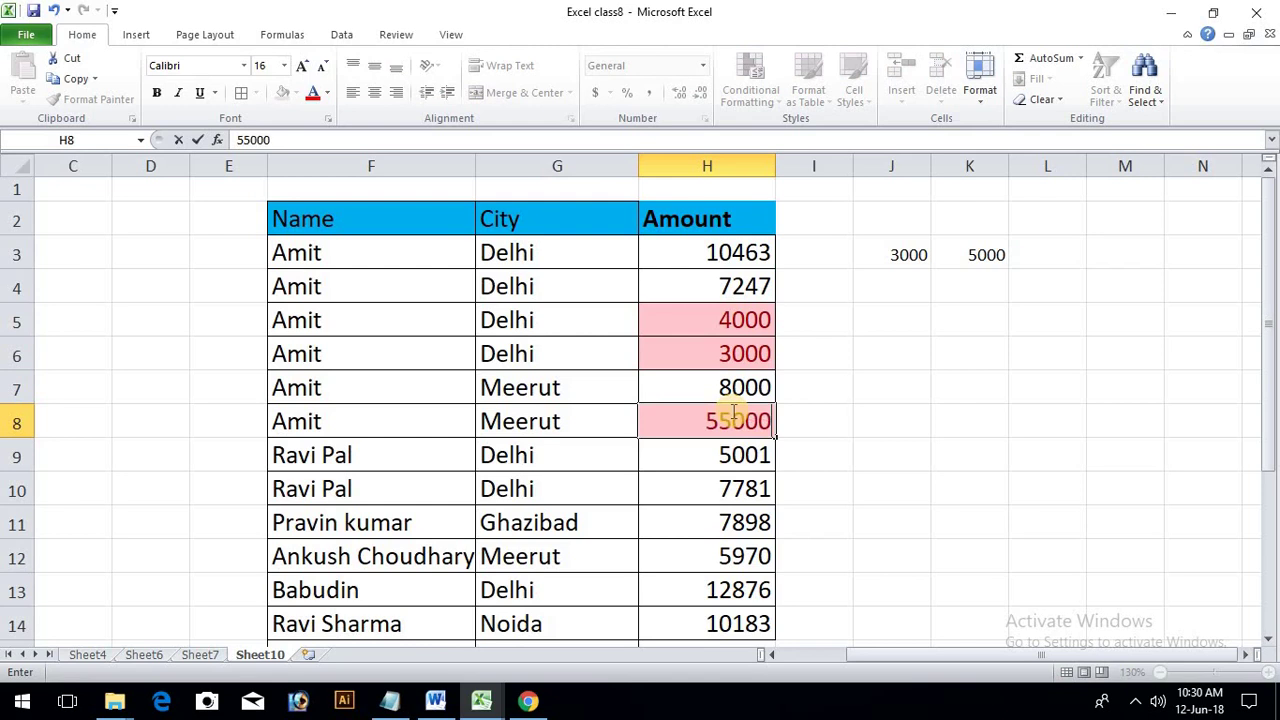
type("500")
key("Return")
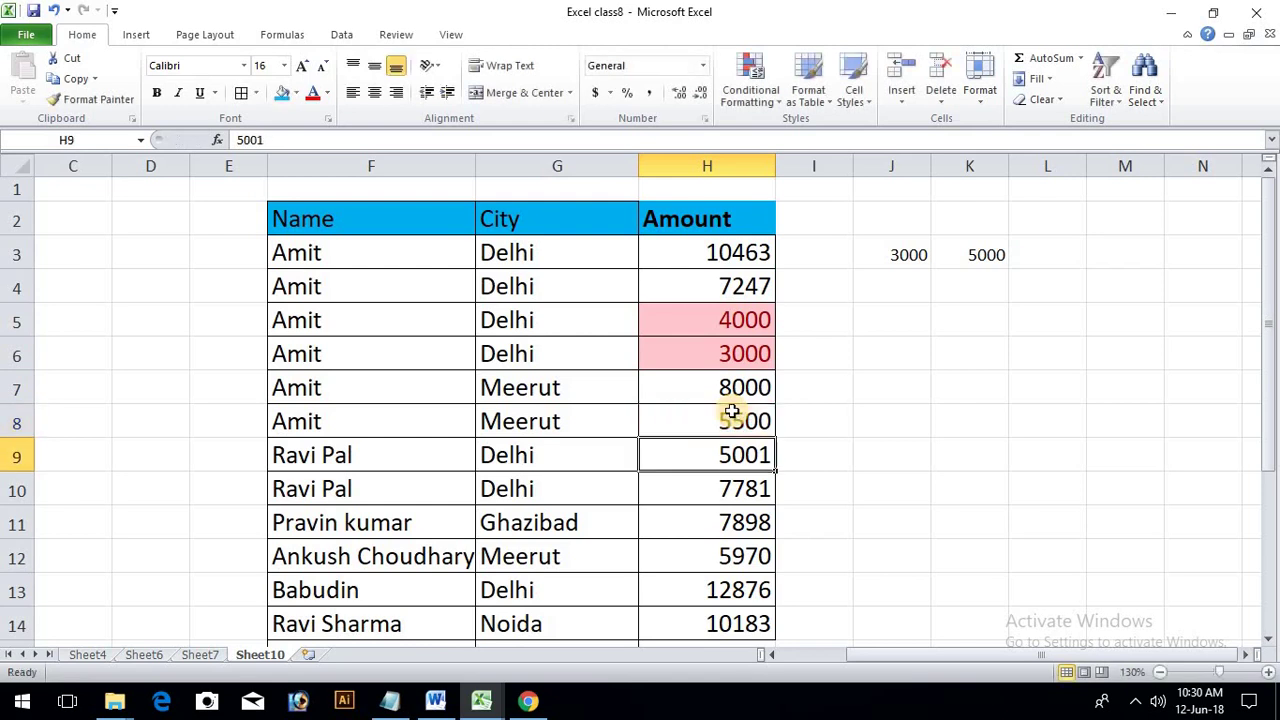
left_click(866, 362)
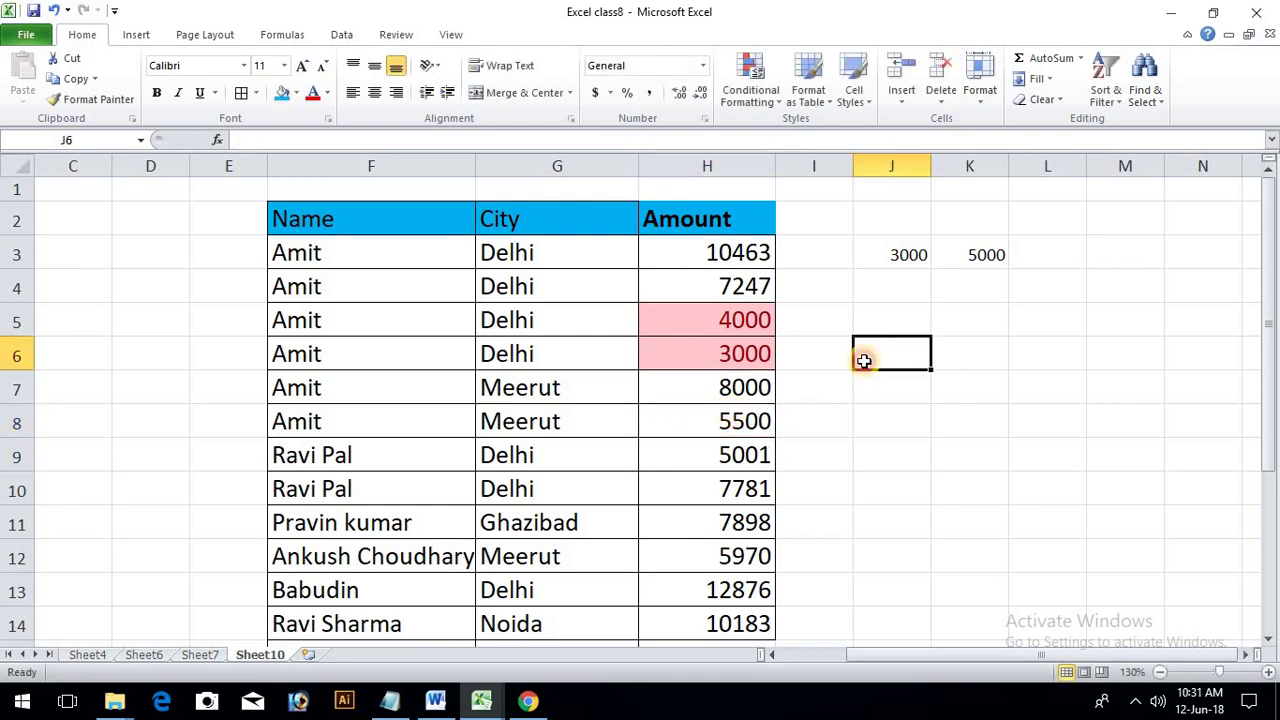
left_click(738, 258)
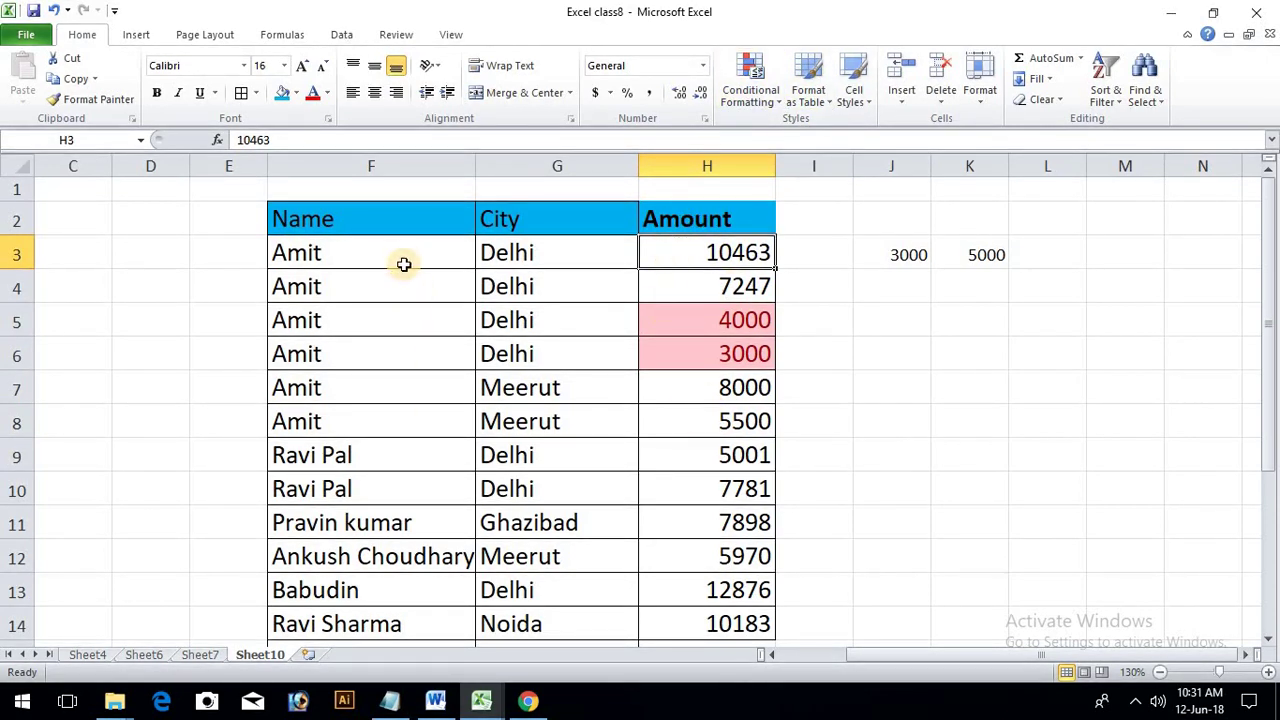
left_click(750, 92)
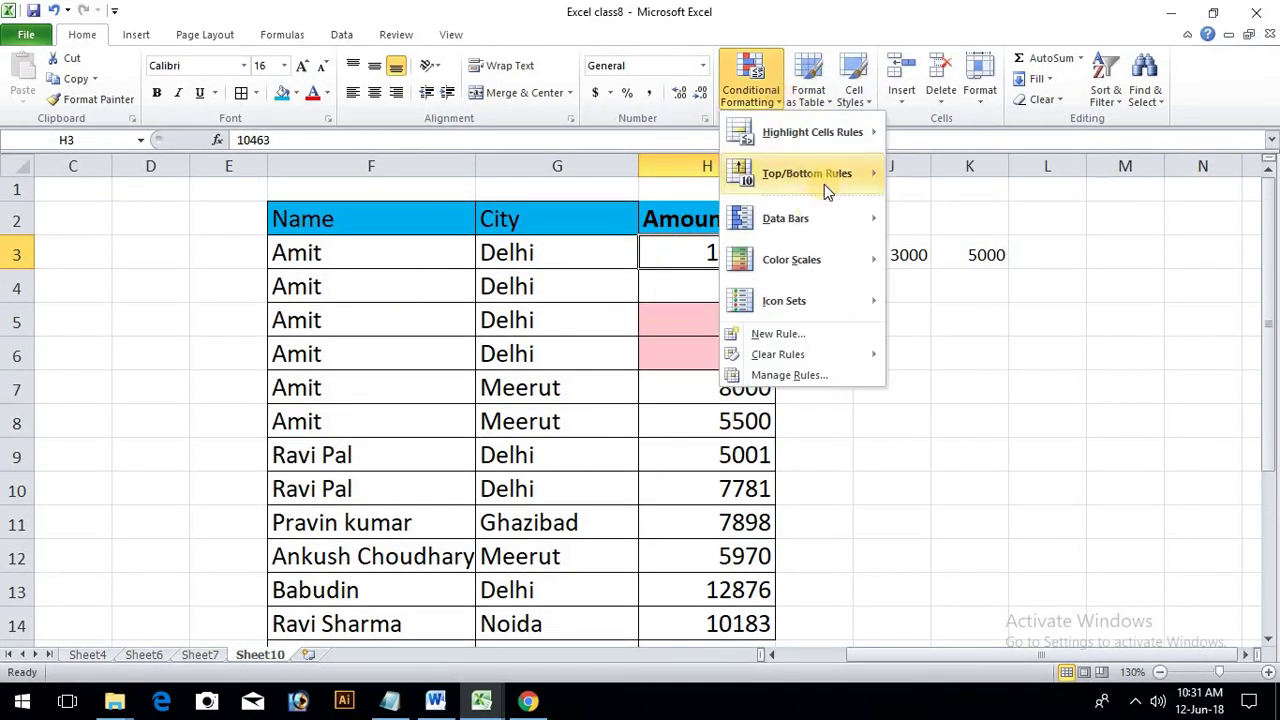
mouse_move(836, 146)
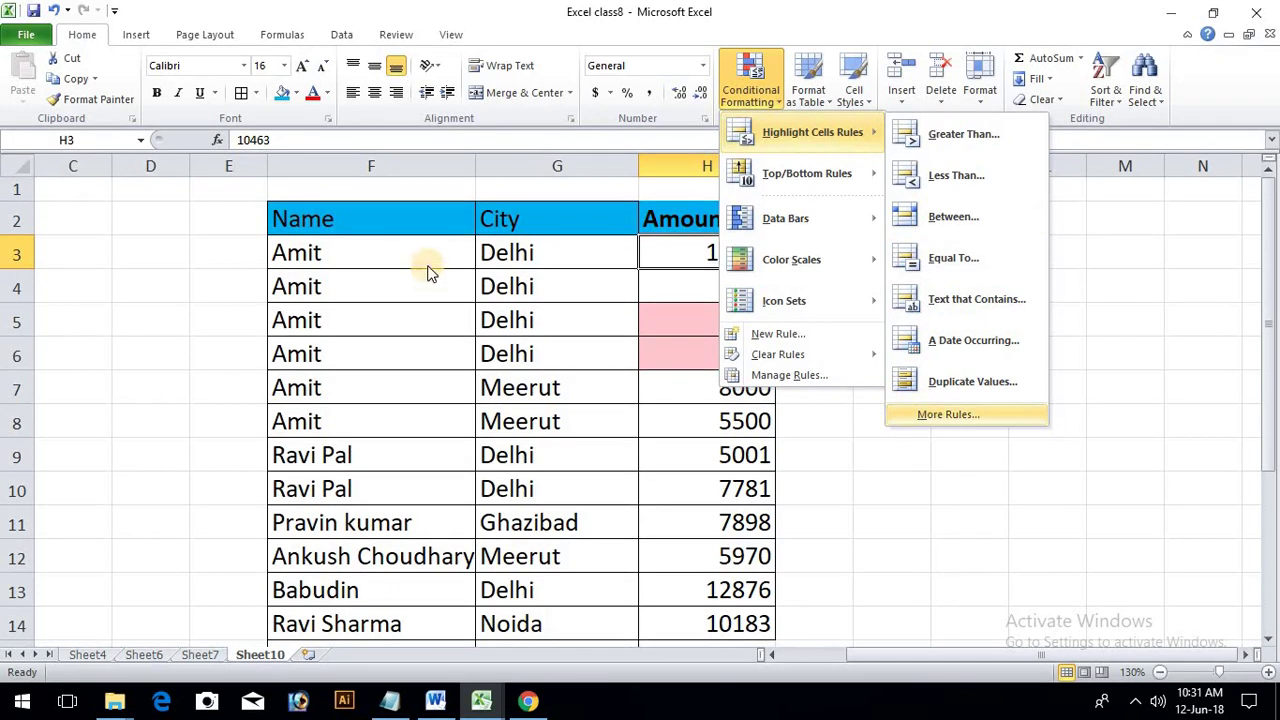
Set up an Equal To highlight rule for the cities in G3:G14 that matches Delhi.
left_click(480, 252)
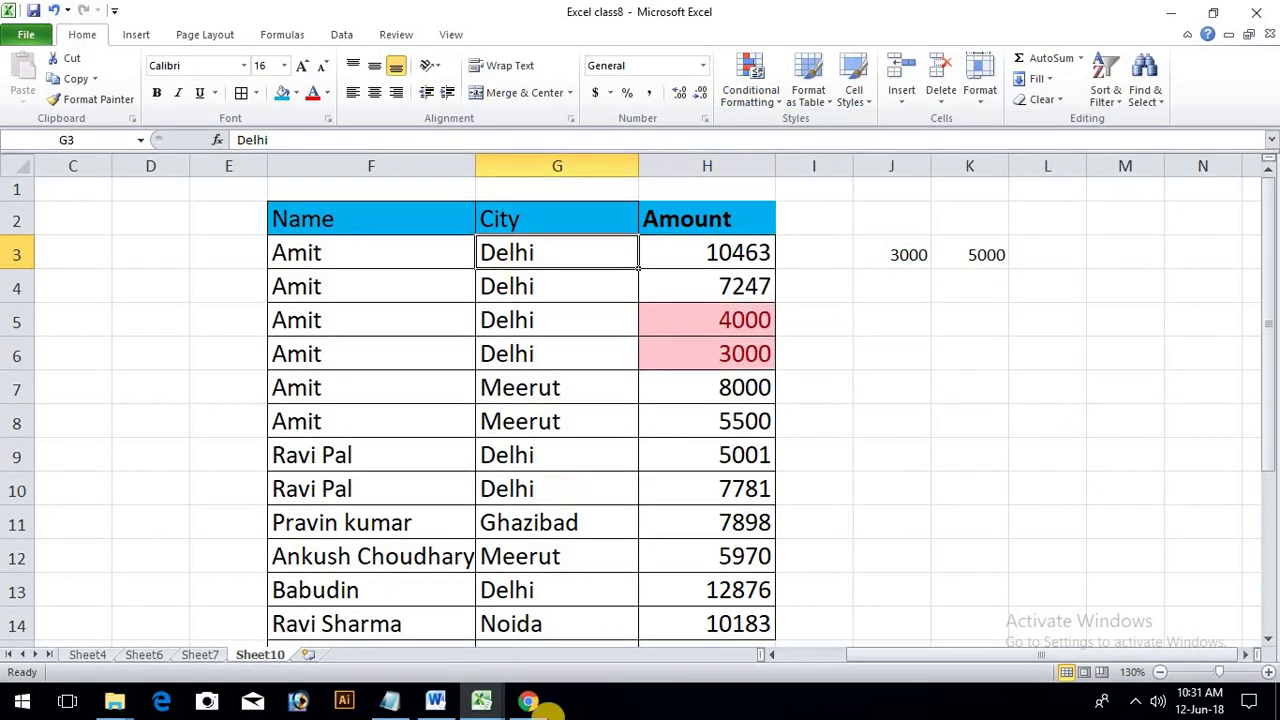
left_click(543, 620, "shift")
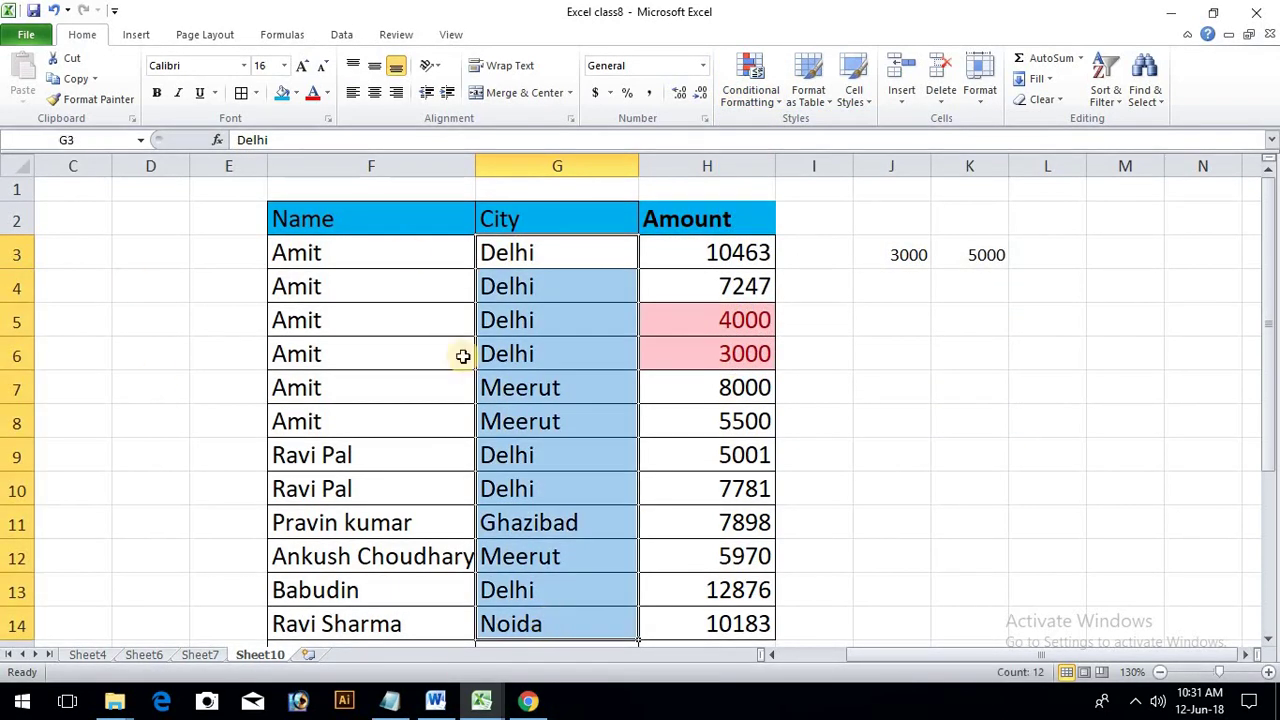
left_click(752, 85)
mouse_move(795, 123)
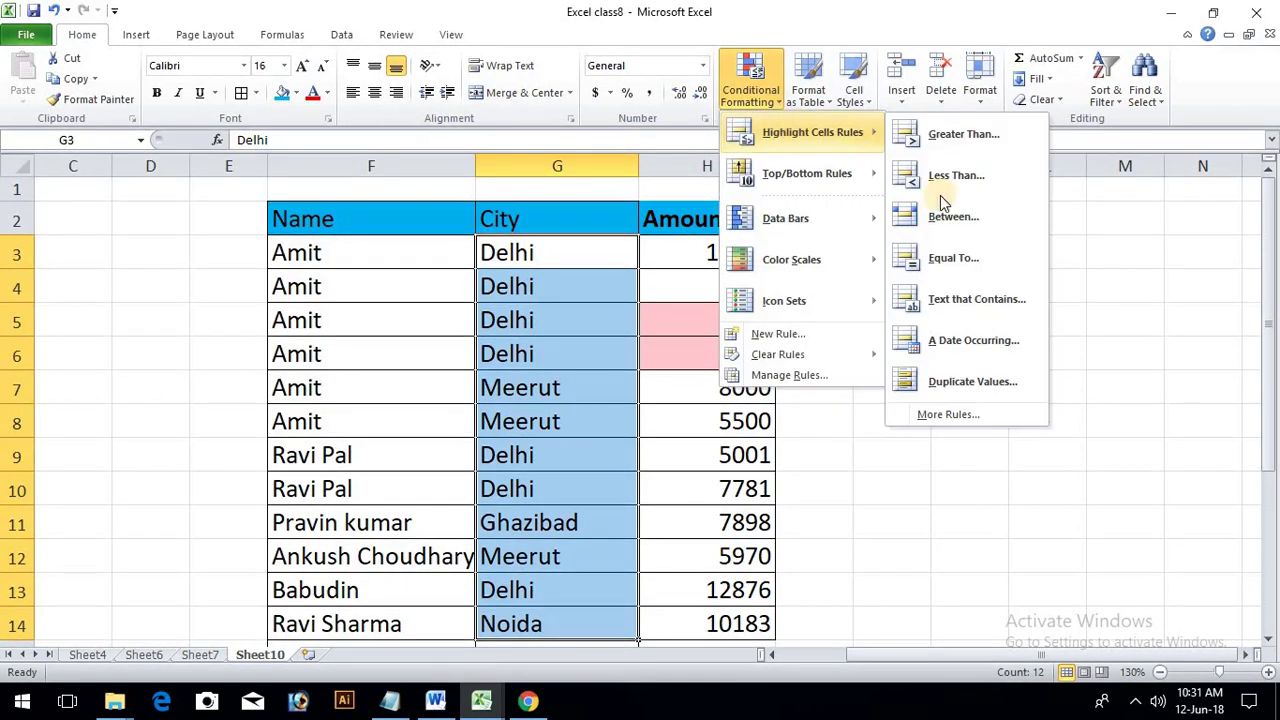
left_click(952, 272)
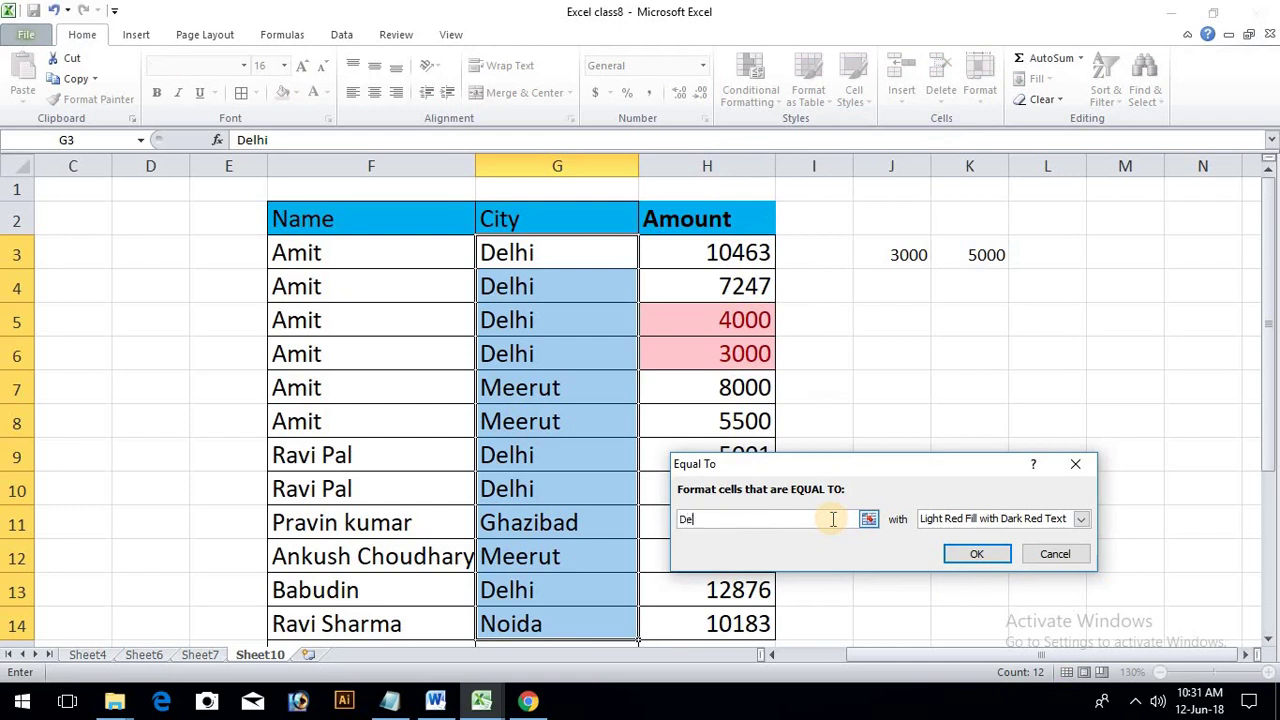
type("Delhi")
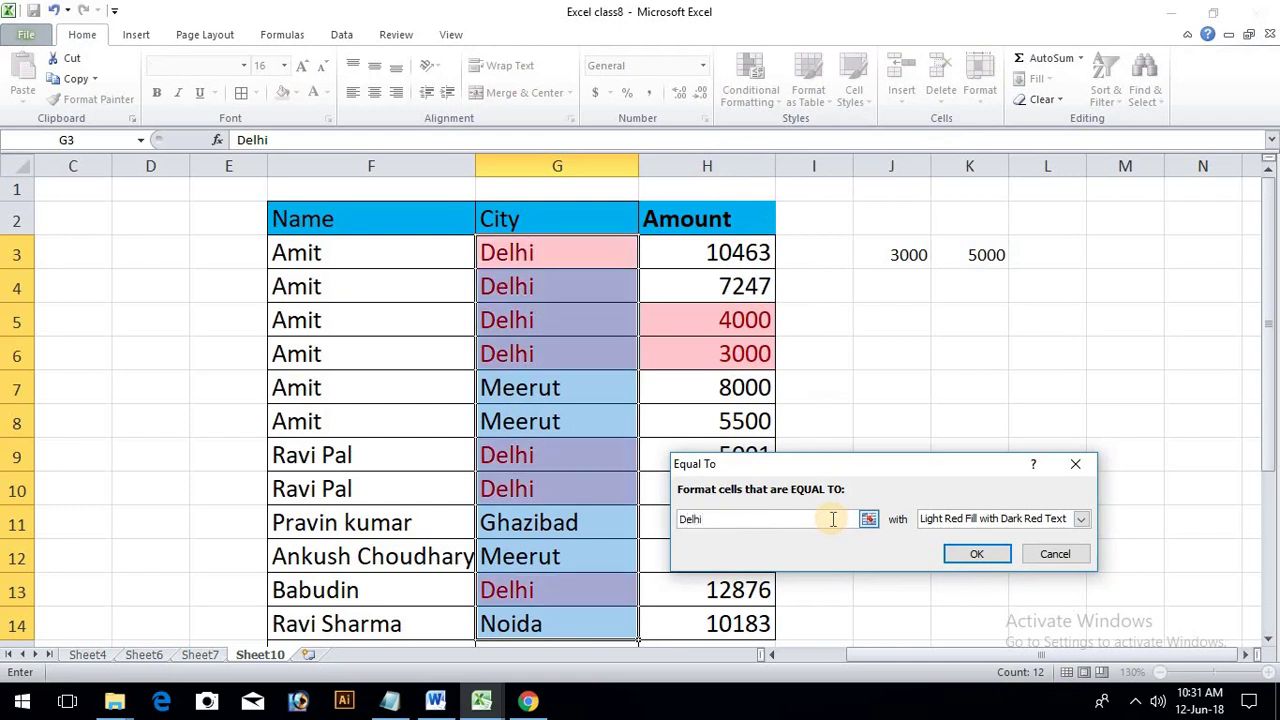
Give the Equal To rule a custom format with a yellow fill, and apply it to the City column.
left_click(1081, 519)
left_click(980, 610)
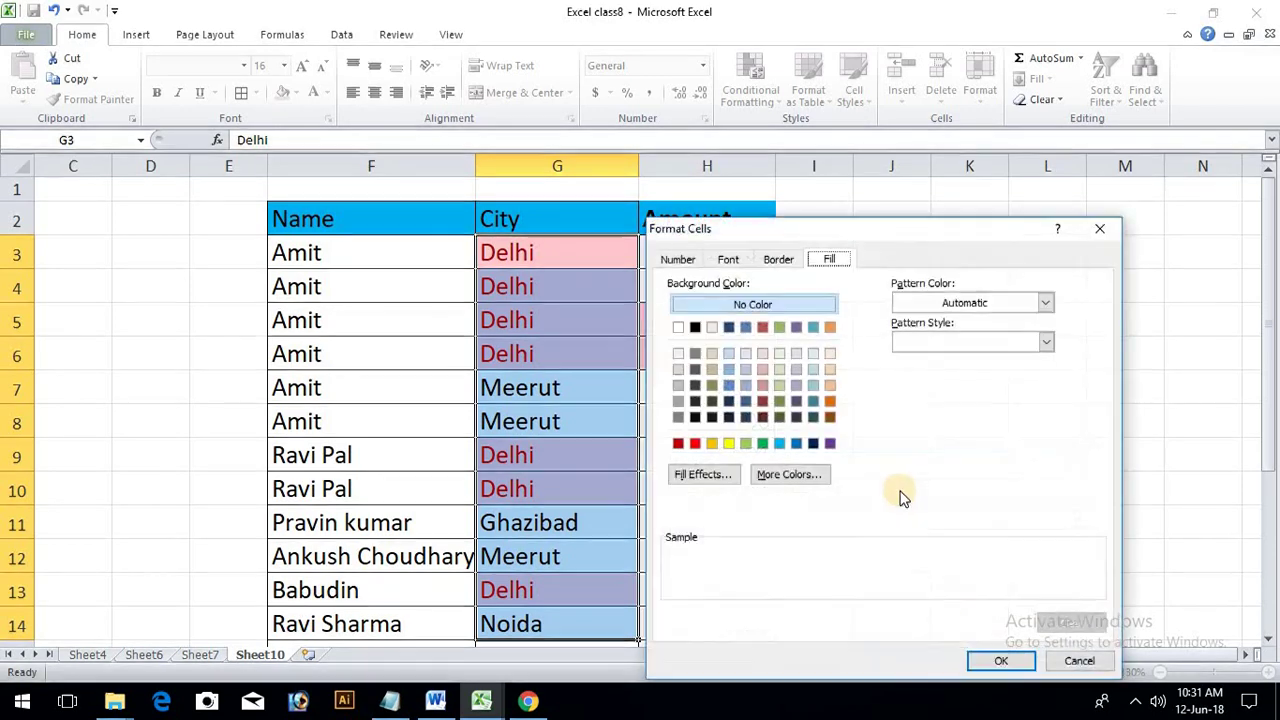
left_click(734, 448)
left_click(1000, 661)
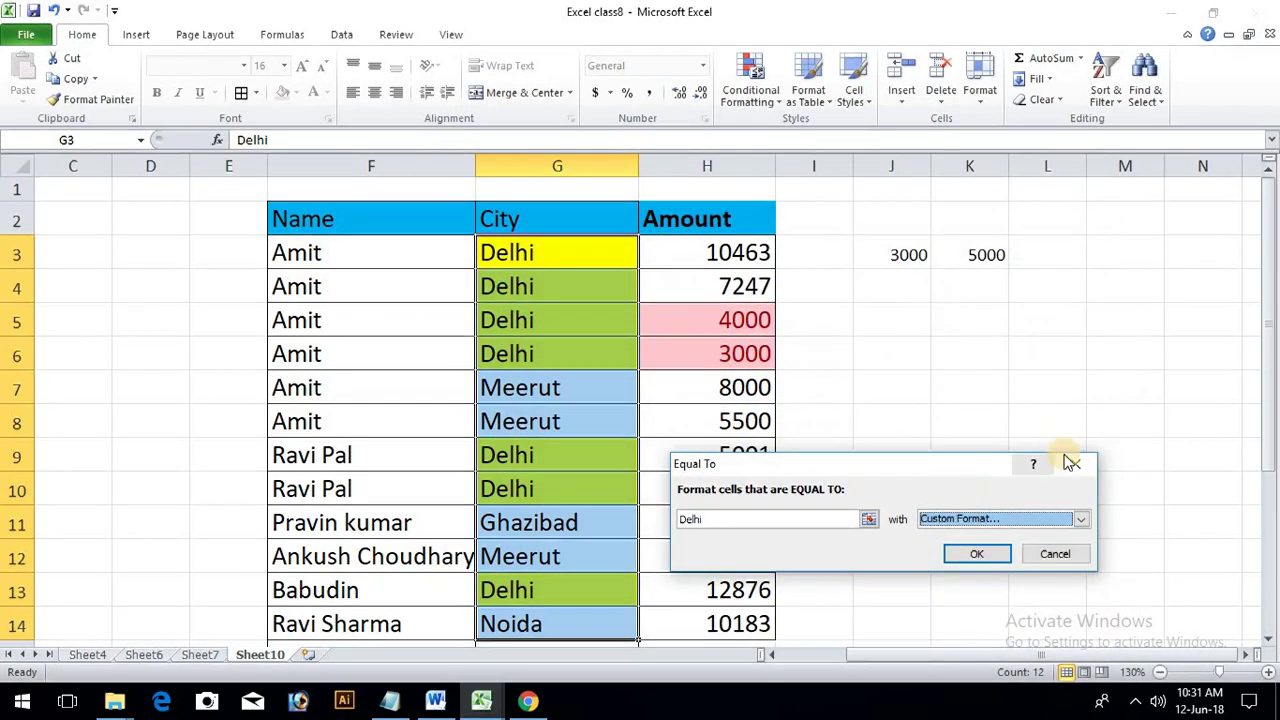
left_click(976, 554)
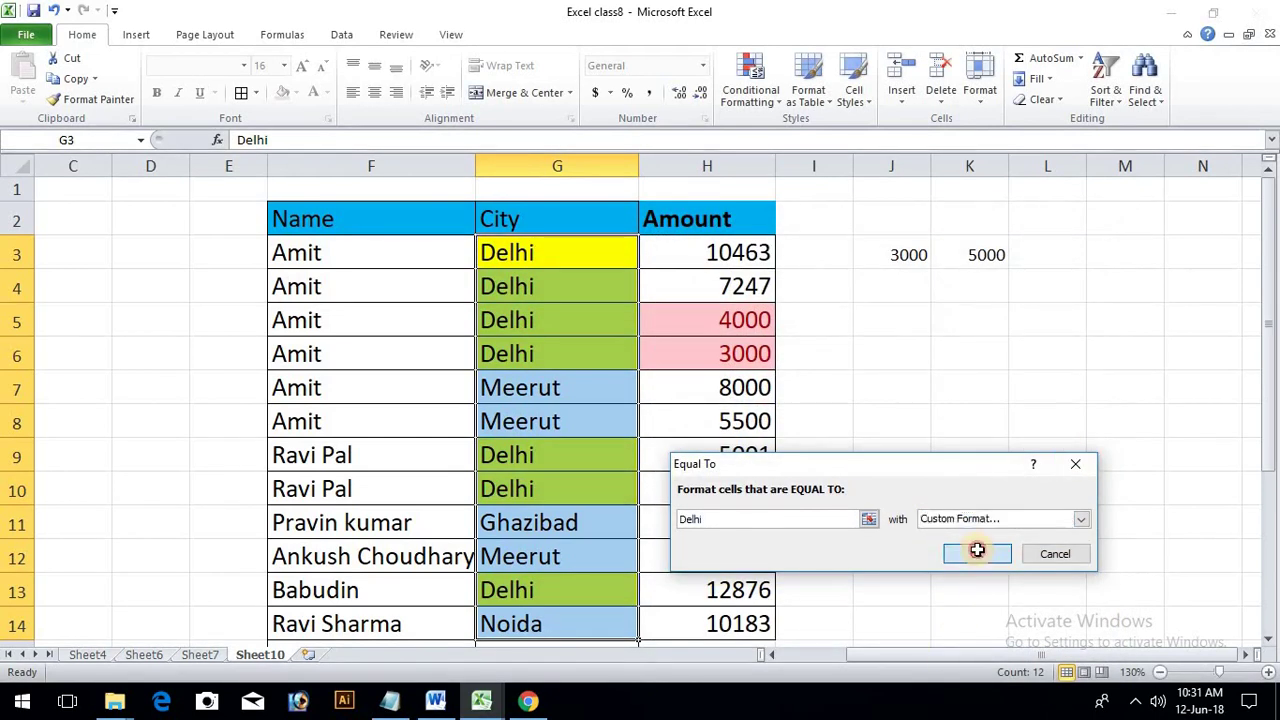
left_click(866, 488)
left_click(543, 423)
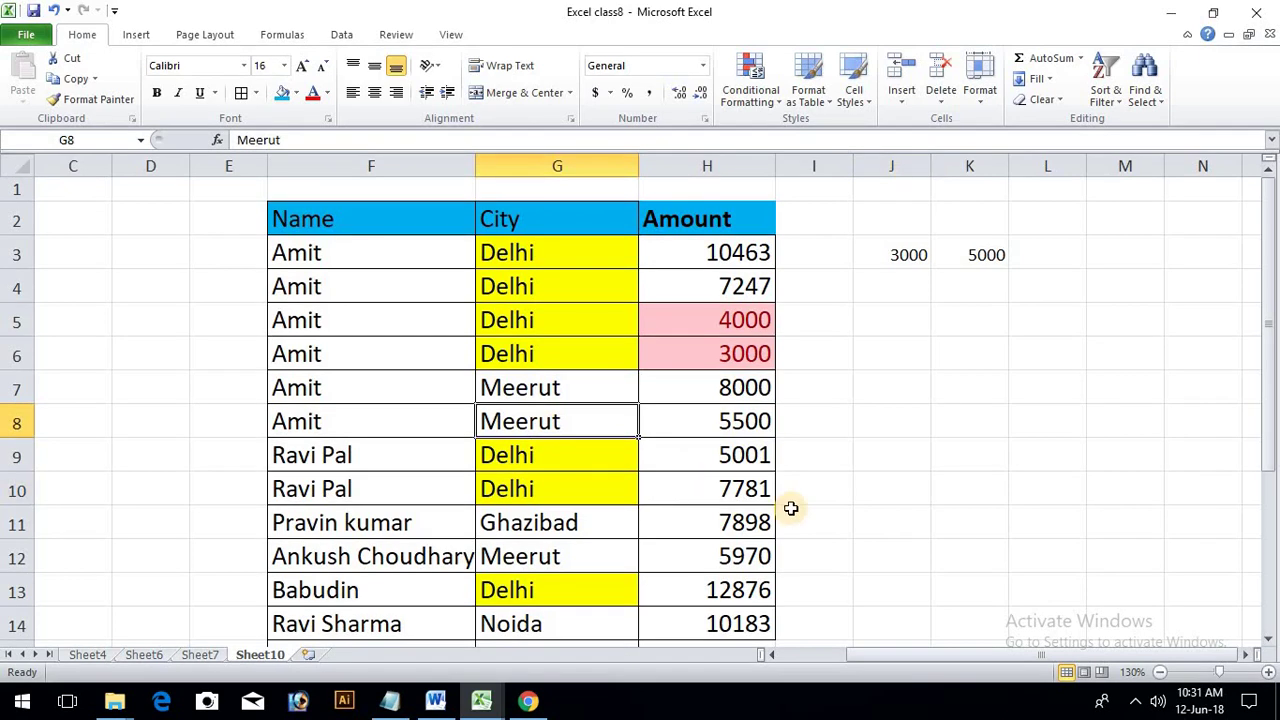
left_click(762, 423)
left_click(483, 412)
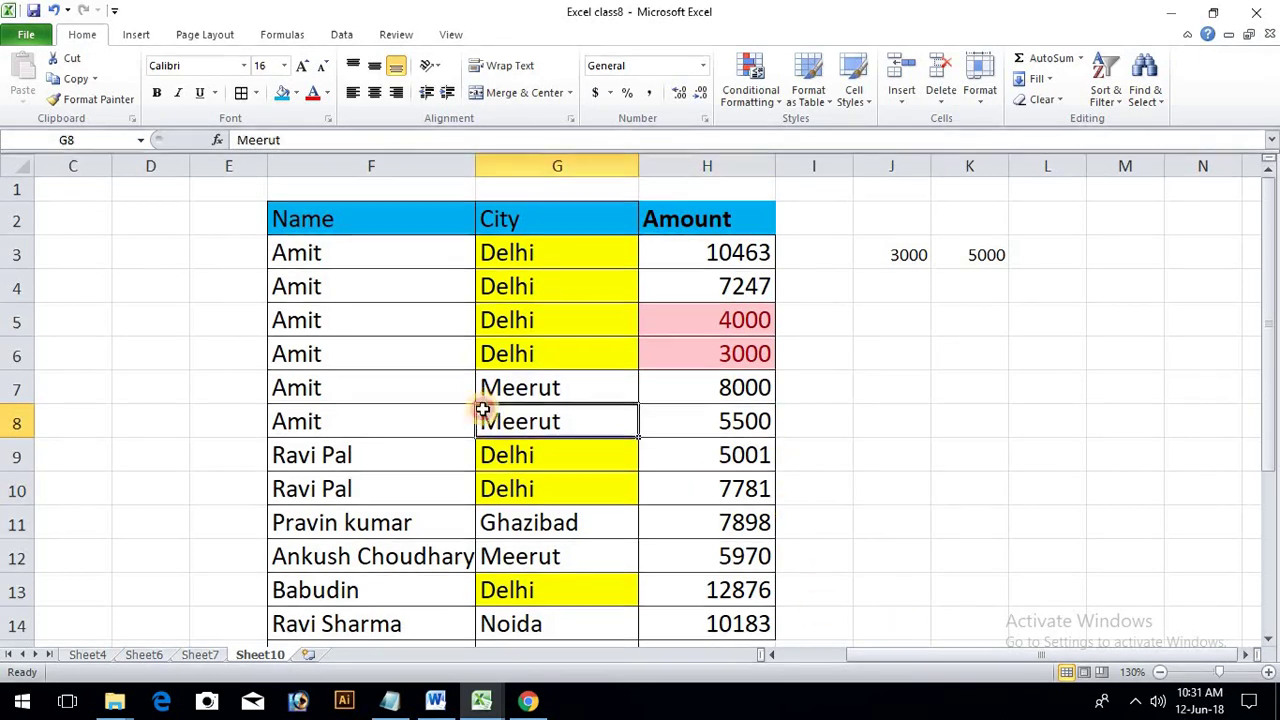
left_click(382, 392)
Apply an Equal To highlight rule with Light Red Fill to the names in F3:F14, matching the first name in F3.
left_click(415, 253)
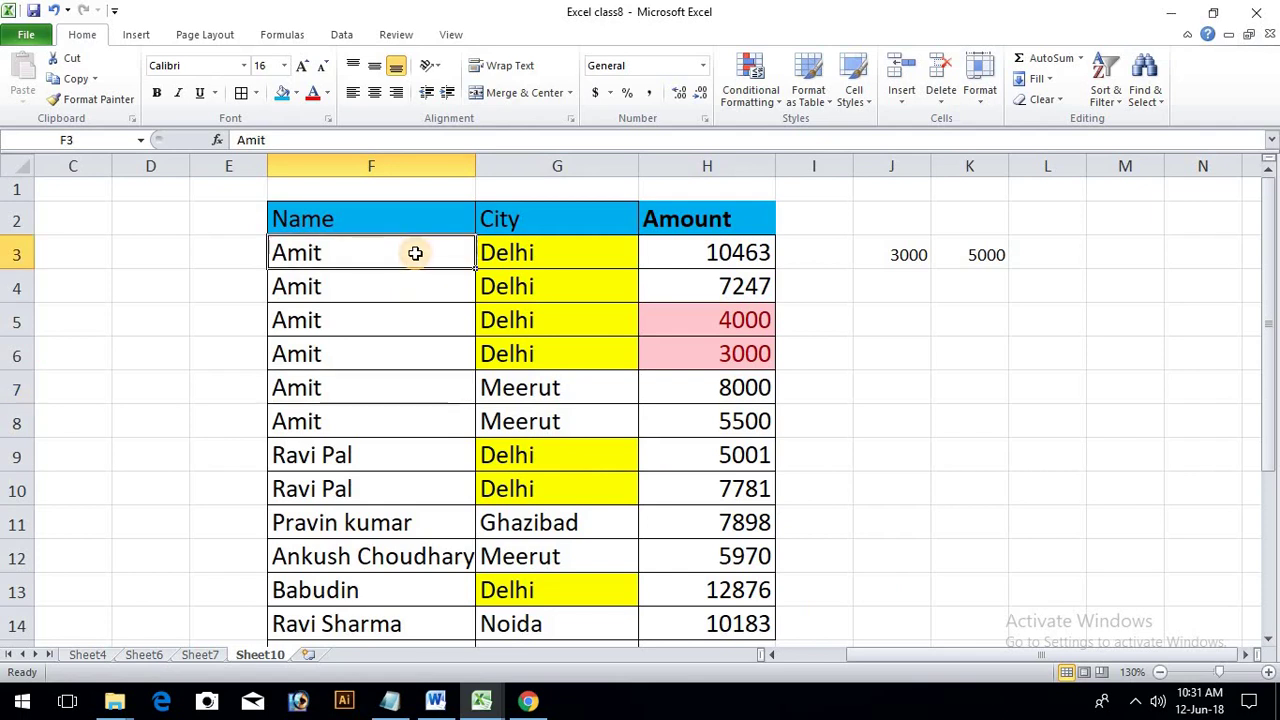
left_click(387, 628, "shift")
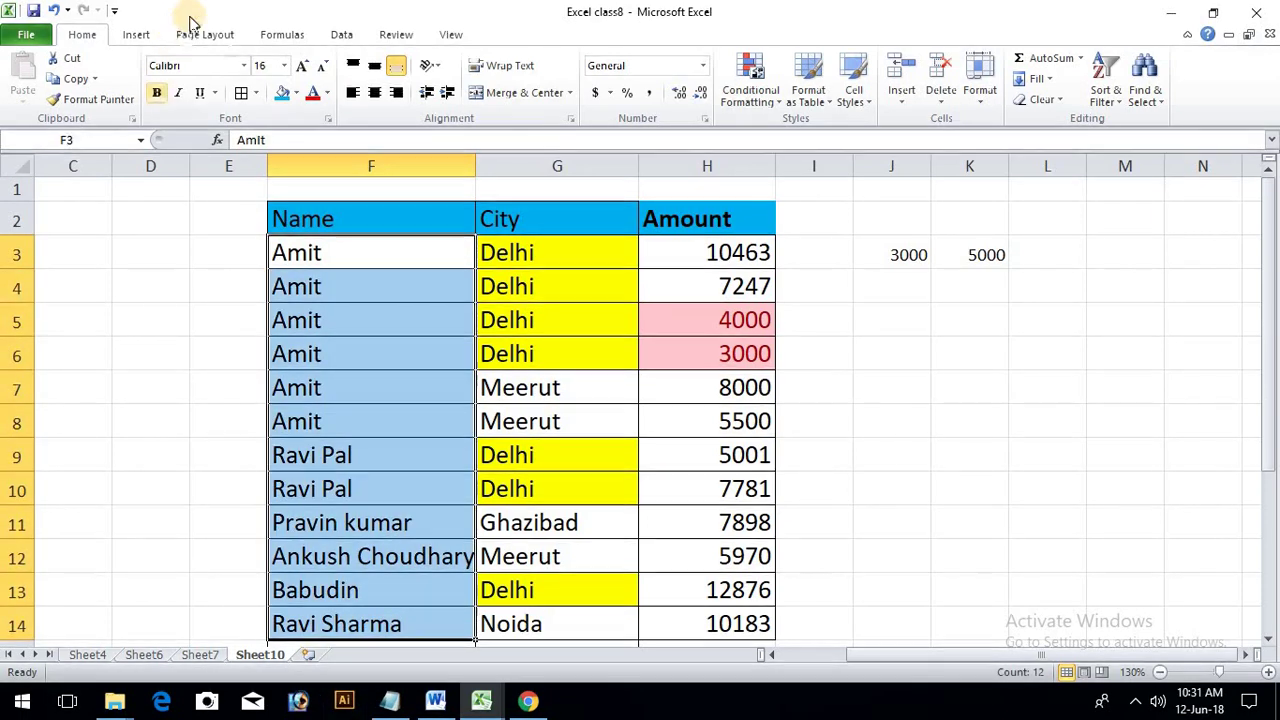
left_click(770, 85)
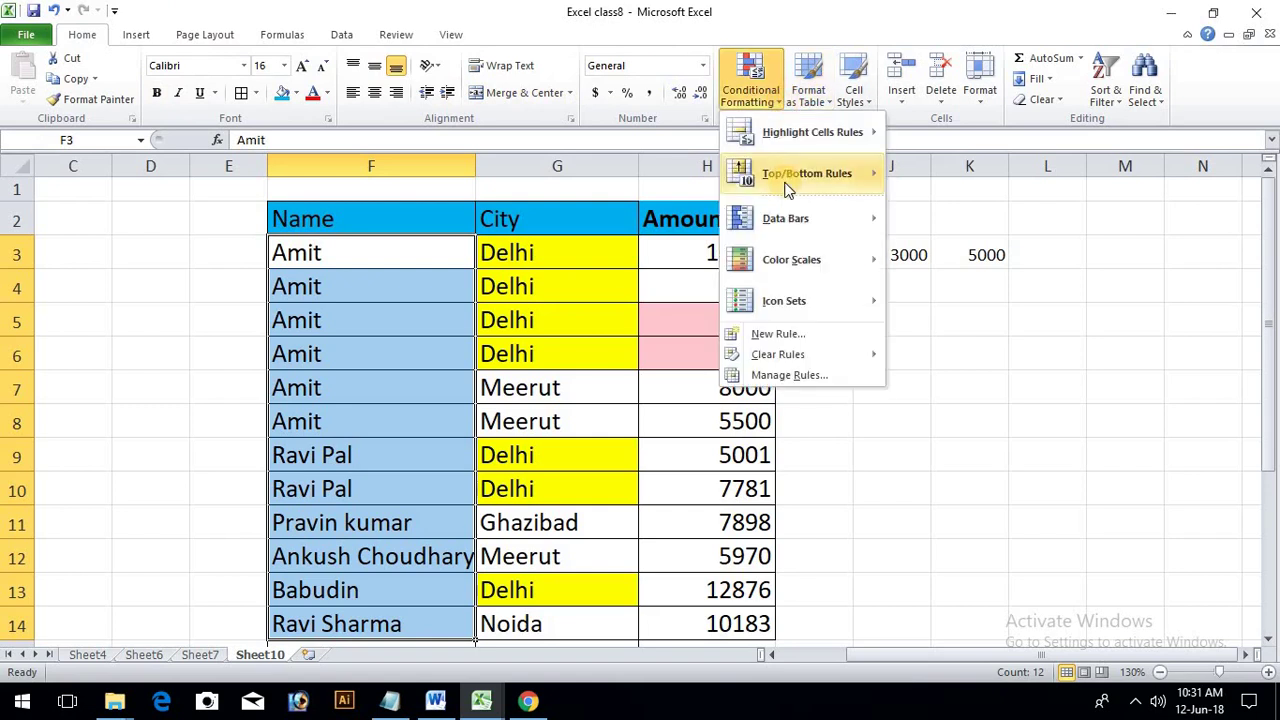
mouse_move(843, 143)
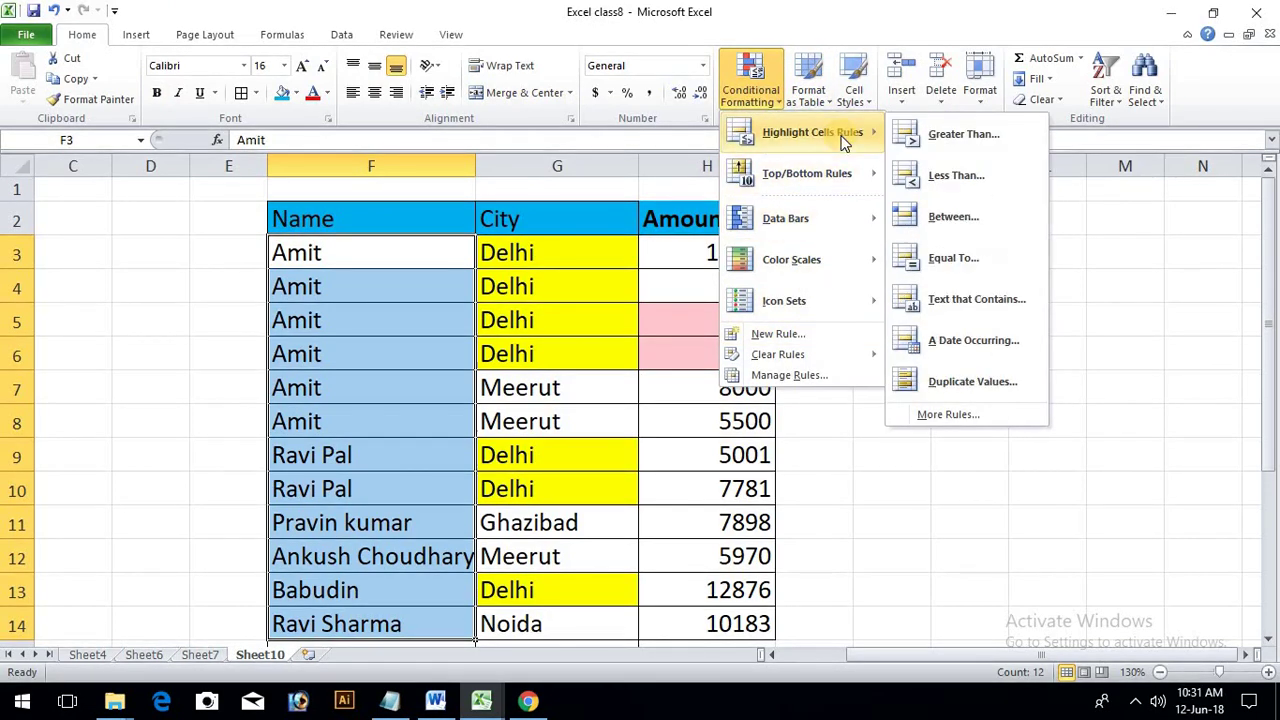
left_click(963, 262)
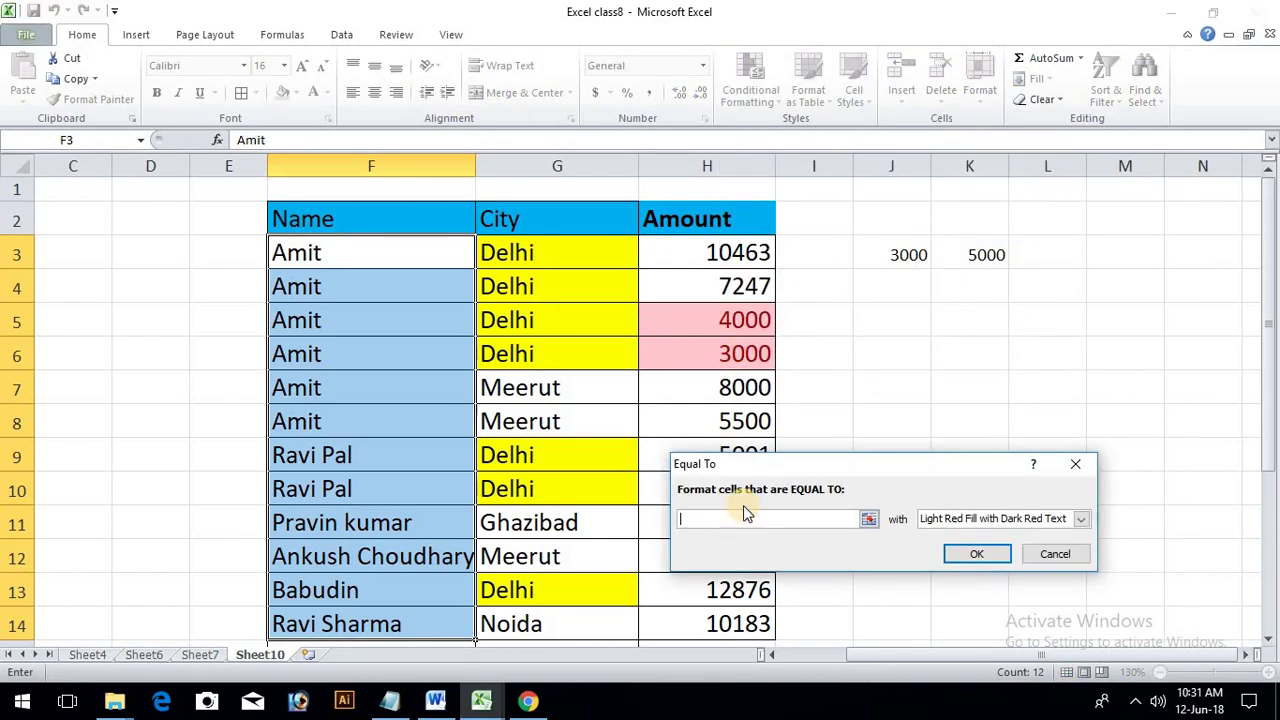
type("Amit")
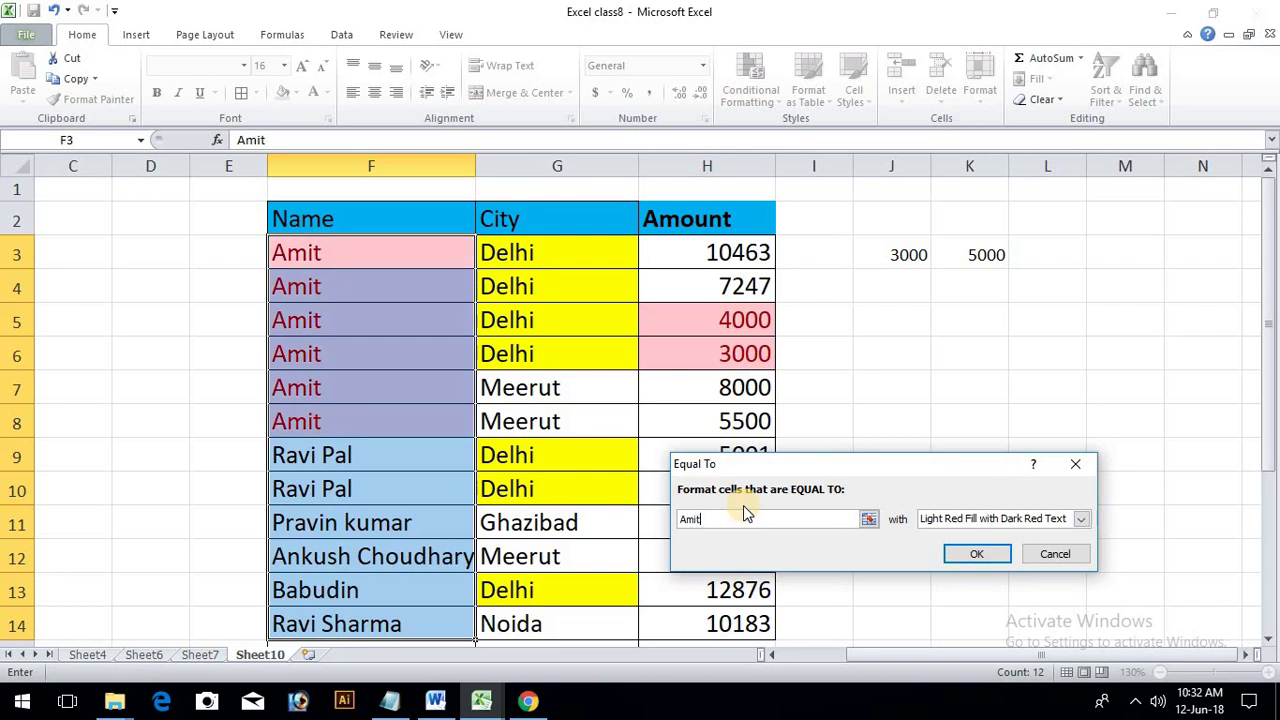
left_click(1075, 522)
left_click(963, 575)
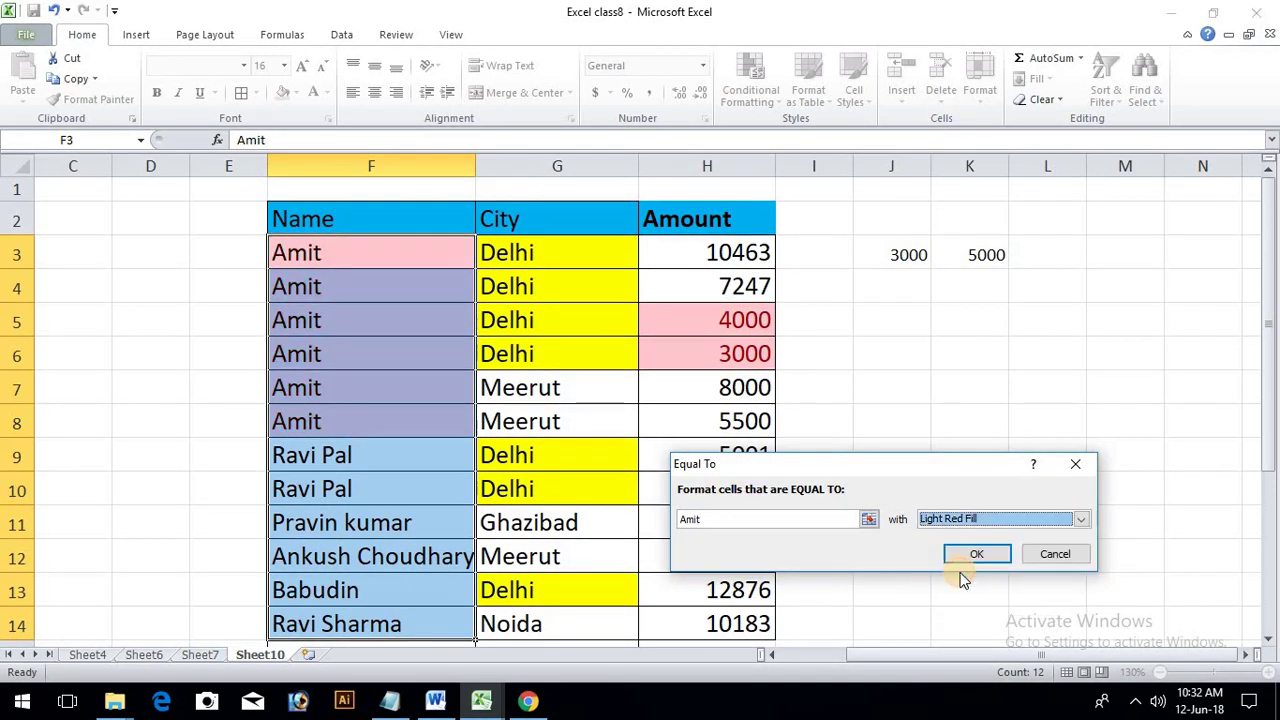
left_click(965, 556)
left_click(389, 413)
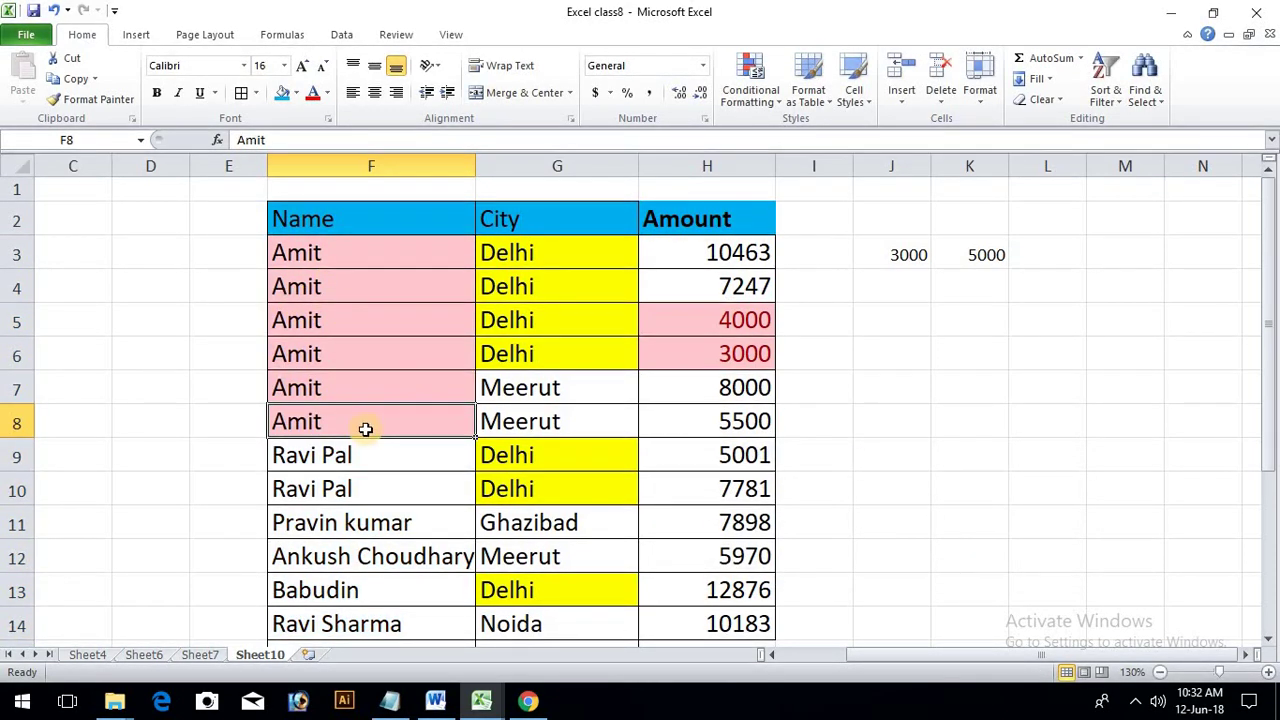
left_click(785, 108)
mouse_move(847, 129)
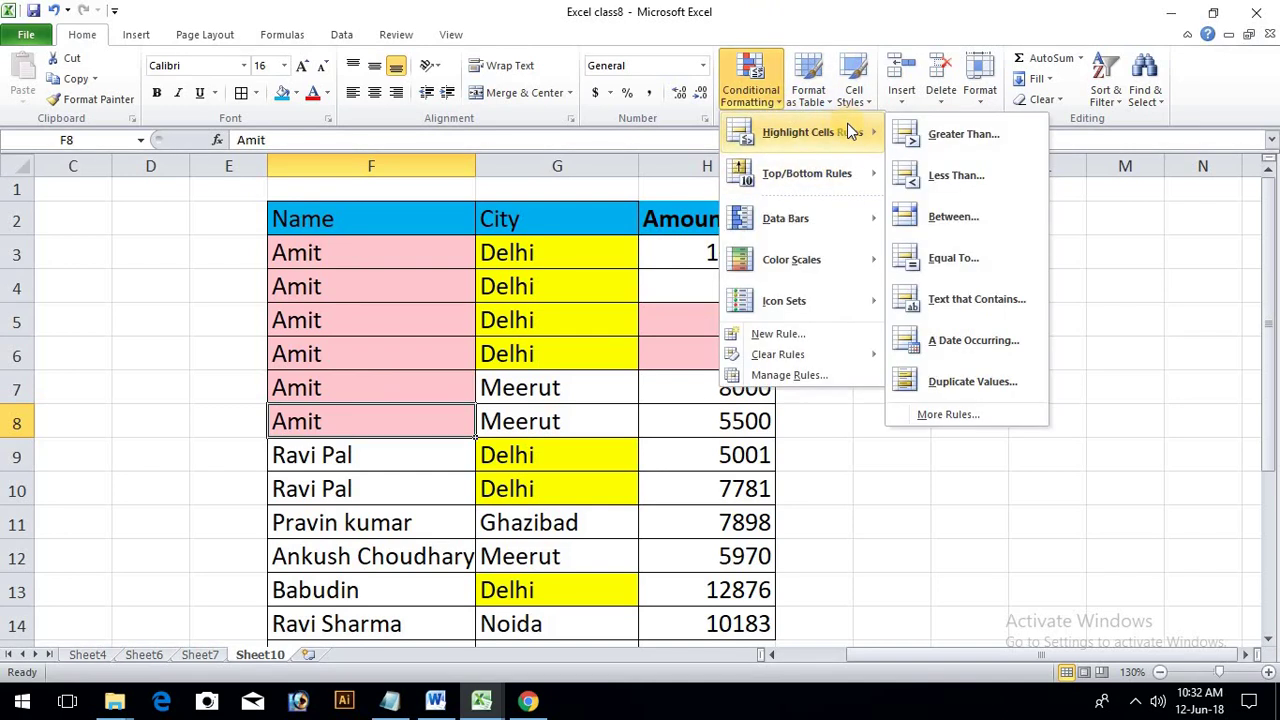
left_click(846, 569)
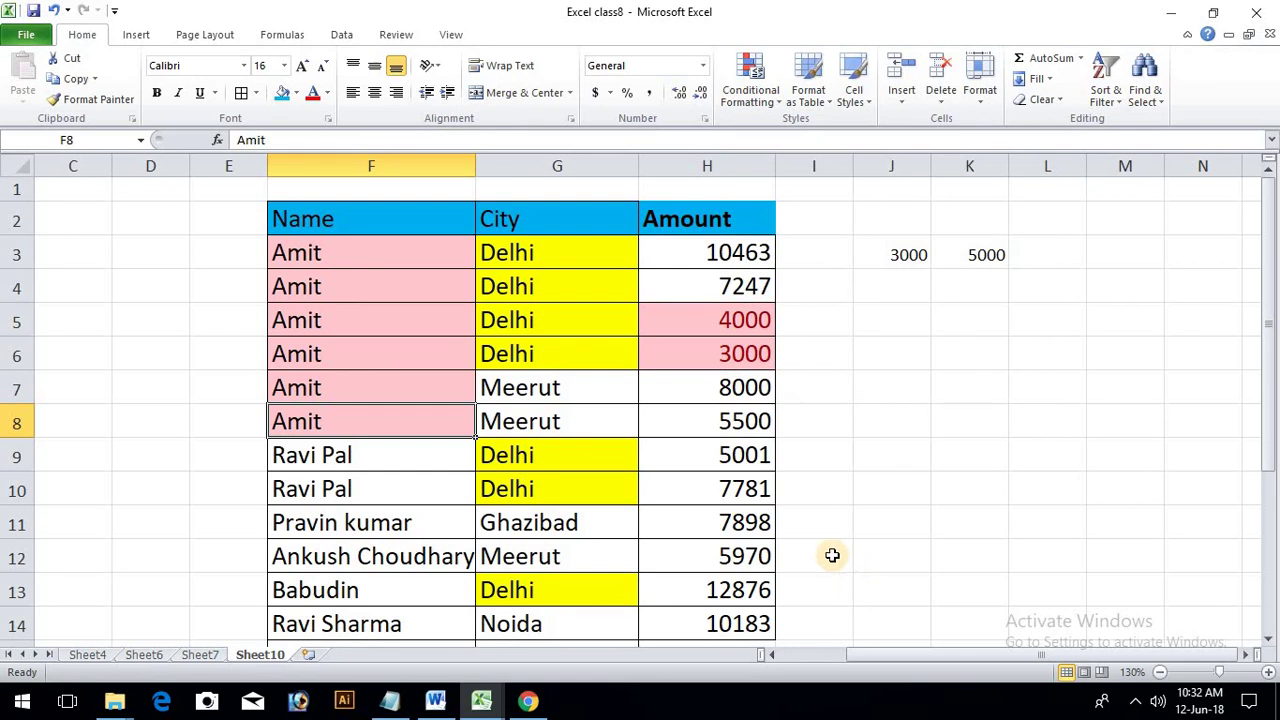
Examine the marks table on Sheet6 with its empty Result column and the grading criteria in K3:L7.
left_click(209, 657)
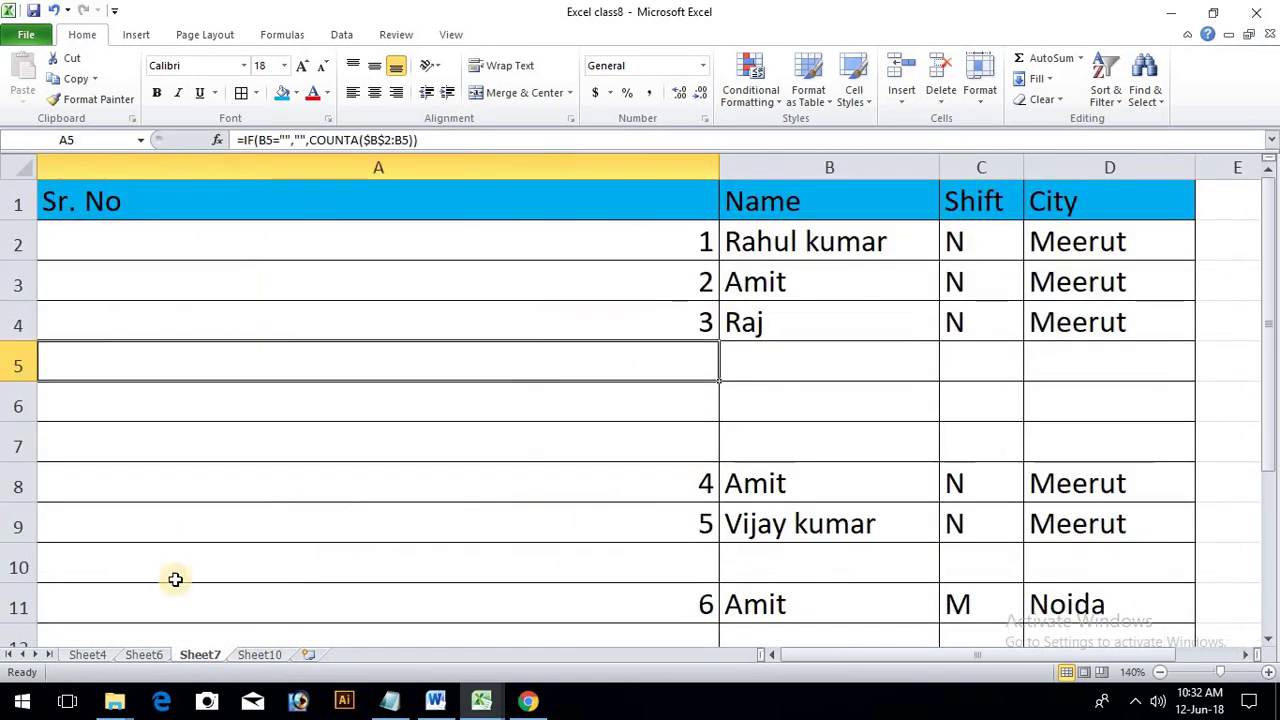
left_click(143, 656)
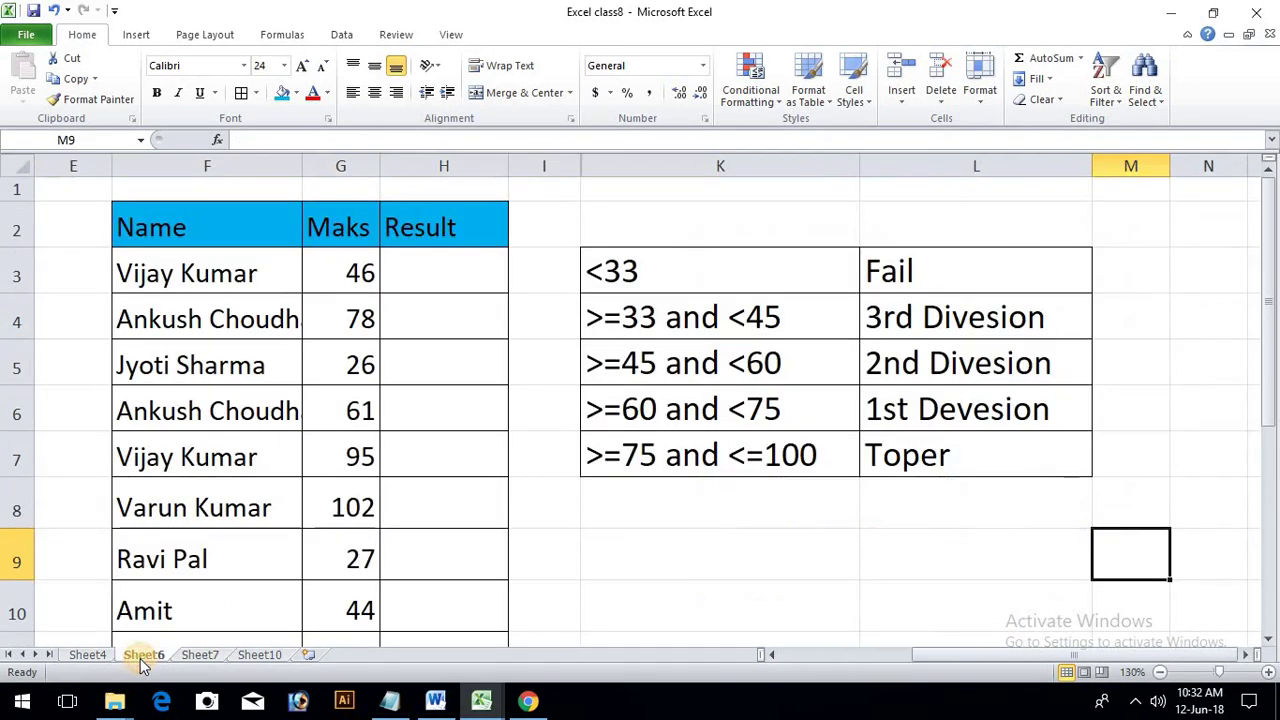
left_click(641, 468)
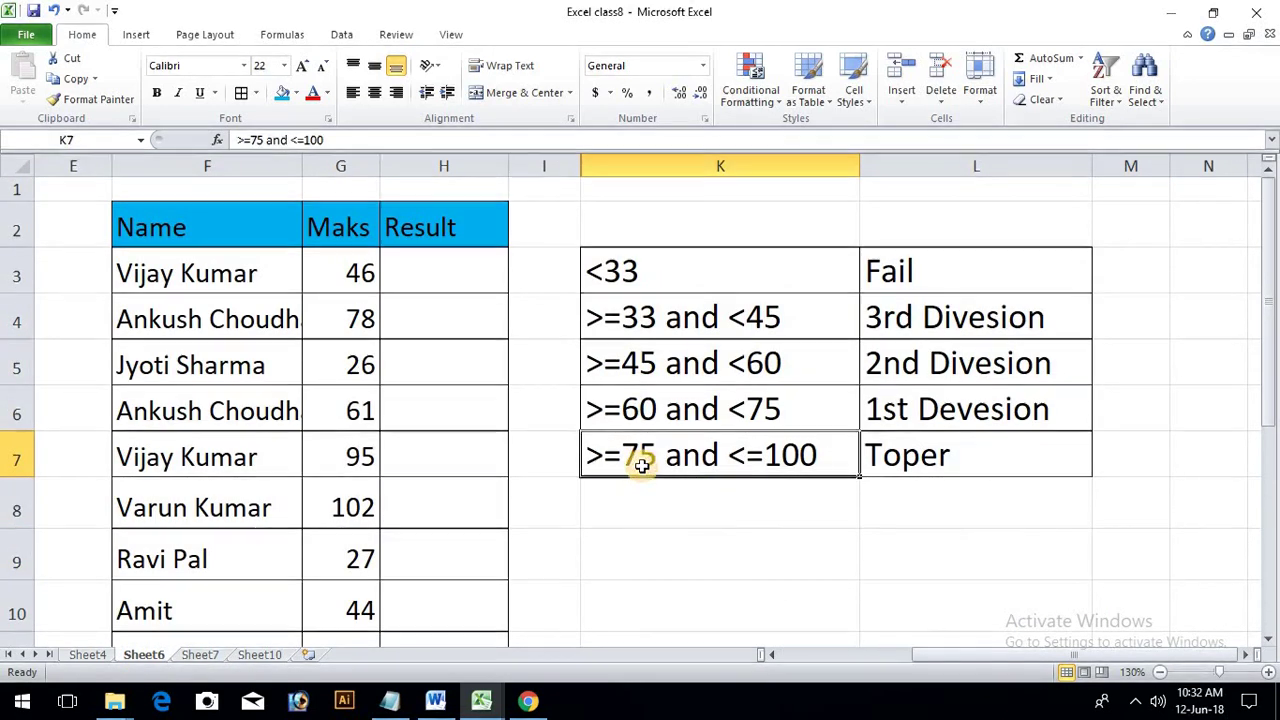
left_click(425, 258)
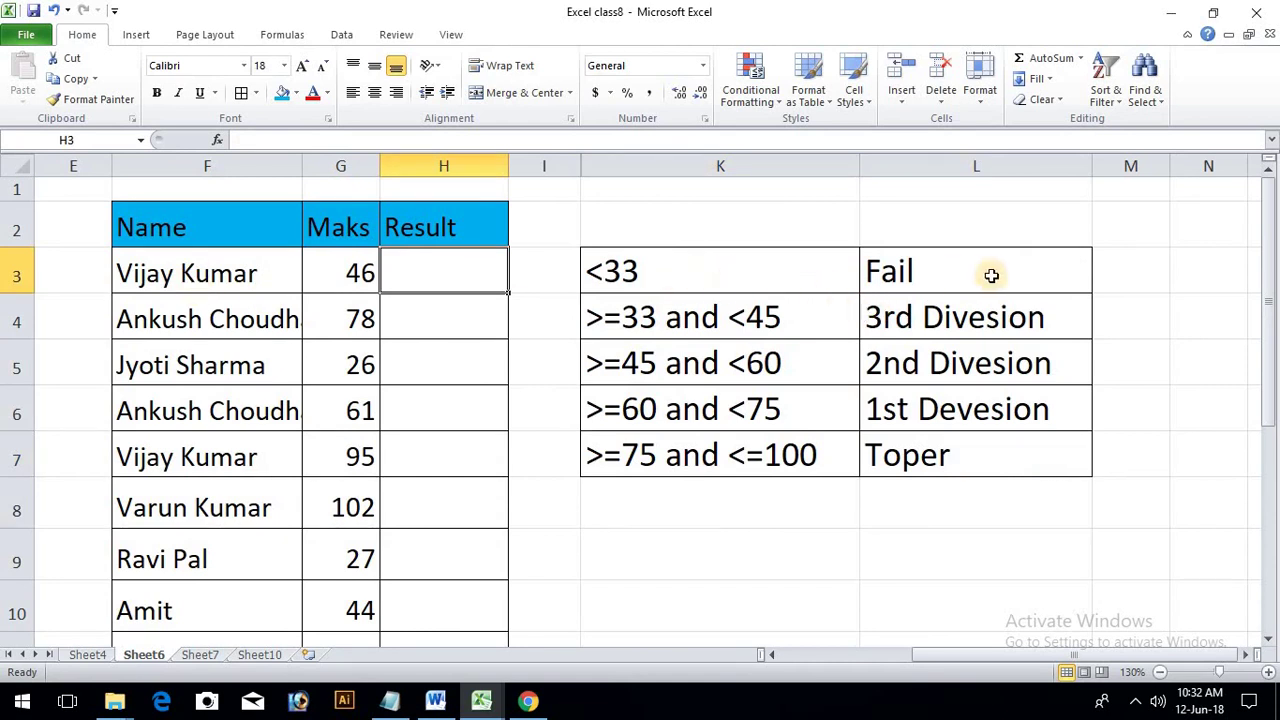
left_click(686, 323)
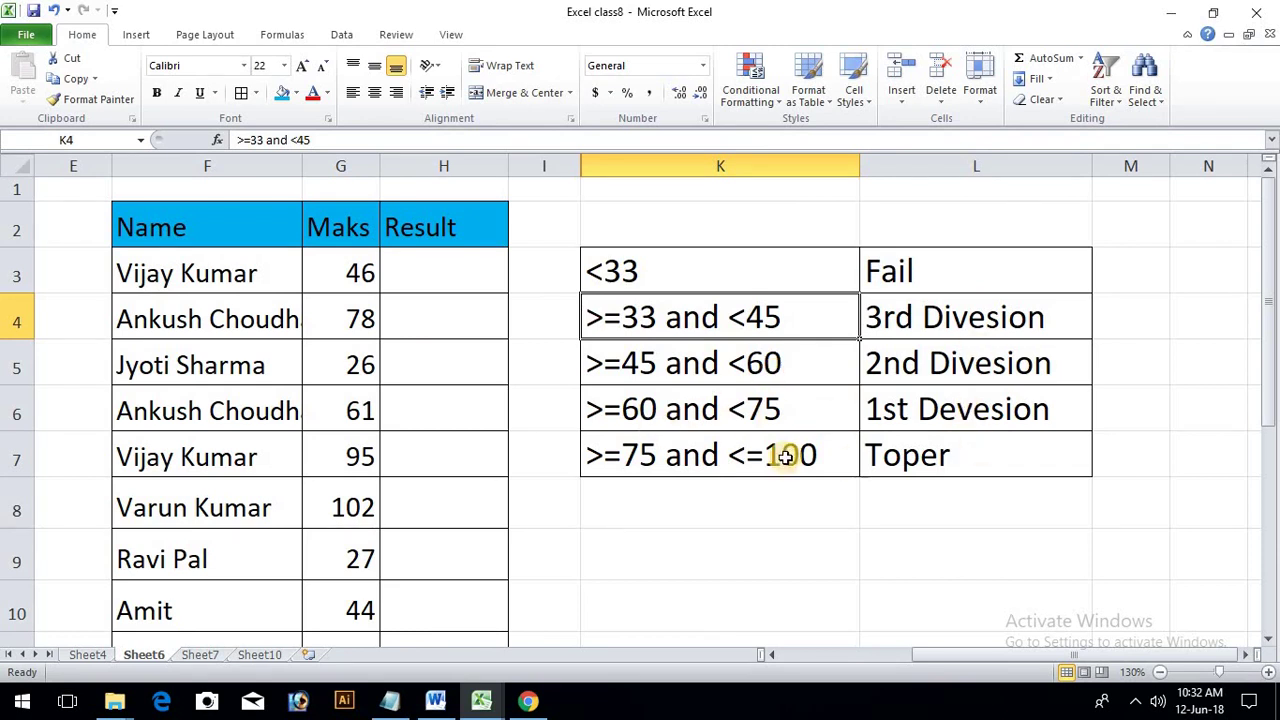
left_click(820, 263)
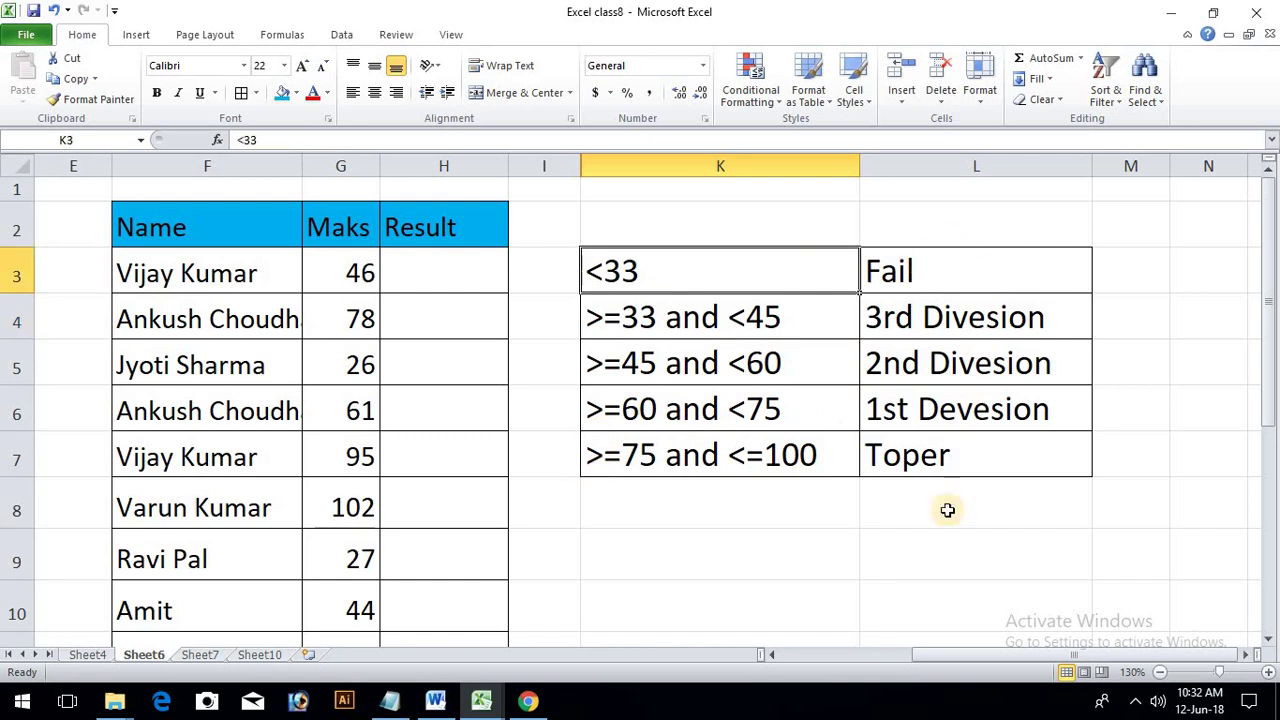
left_click(940, 409)
left_click(576, 241)
left_click(663, 266)
left_click(1011, 464)
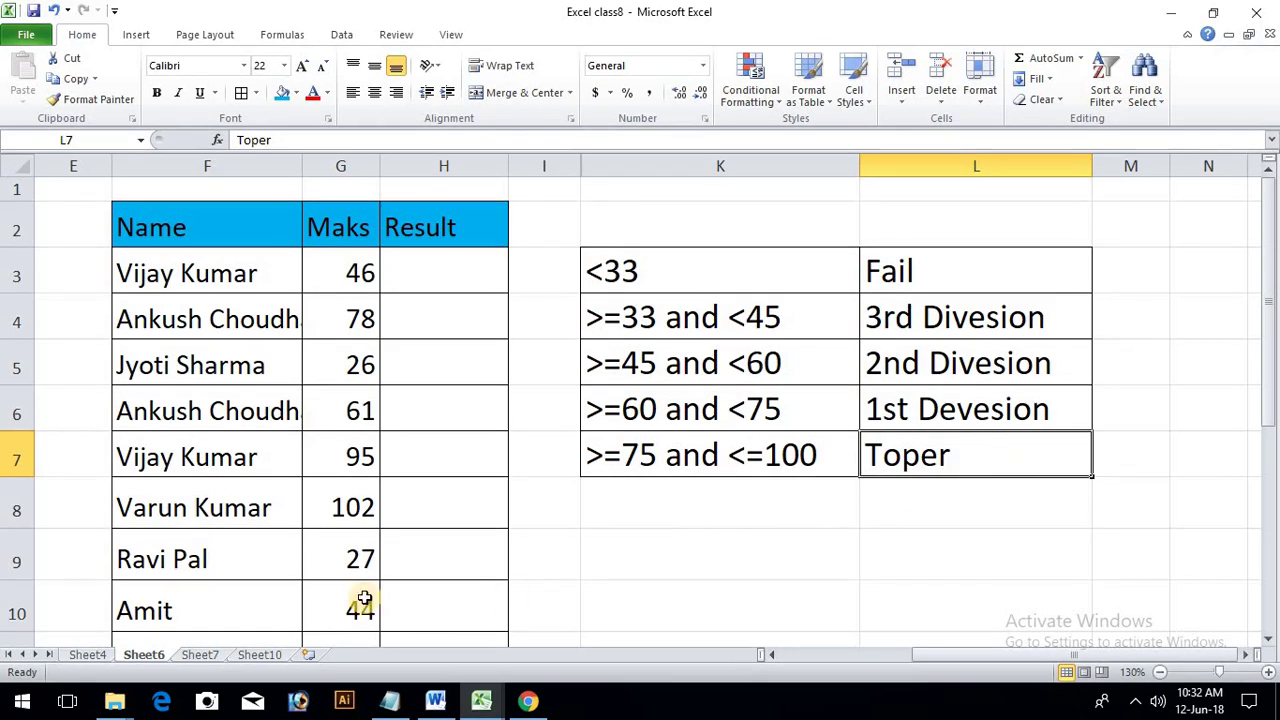
Examine Sheet4's Name and City list, the entries beside it in column AI, and the e-mail block in AL1:AQ3, and return to Sheet6.
left_click(92, 657)
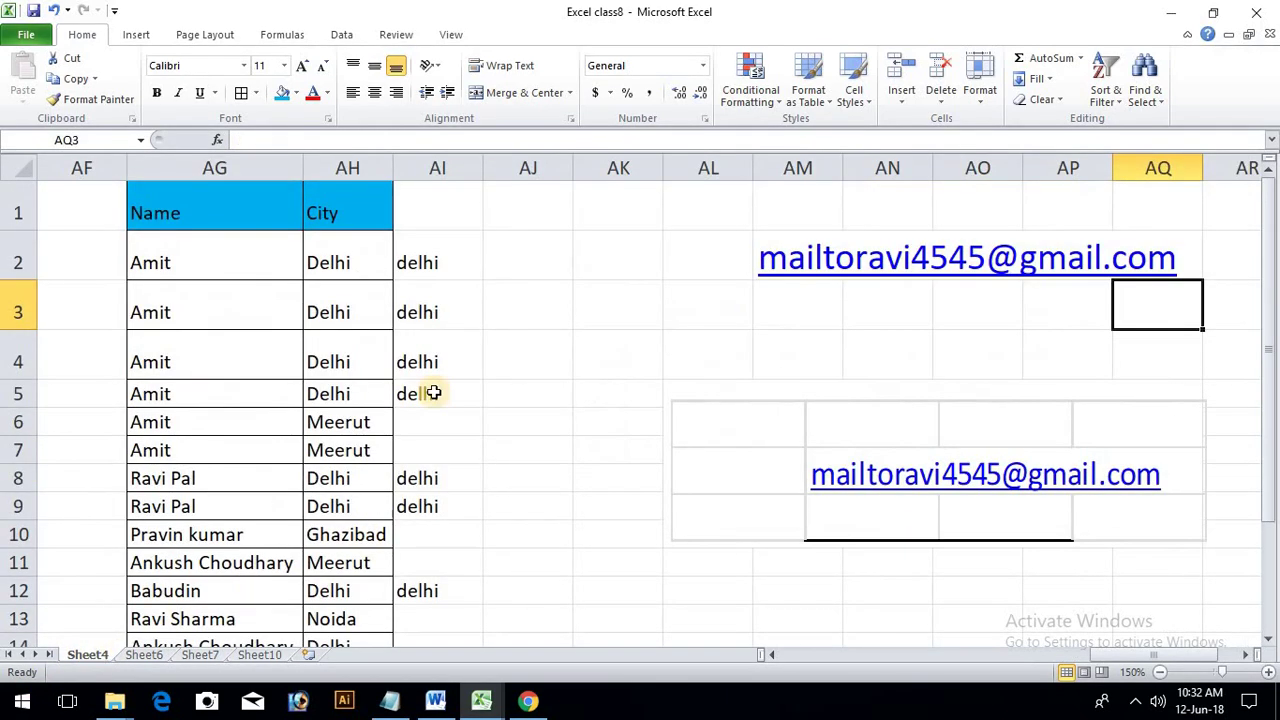
left_click(457, 342)
left_click(245, 262)
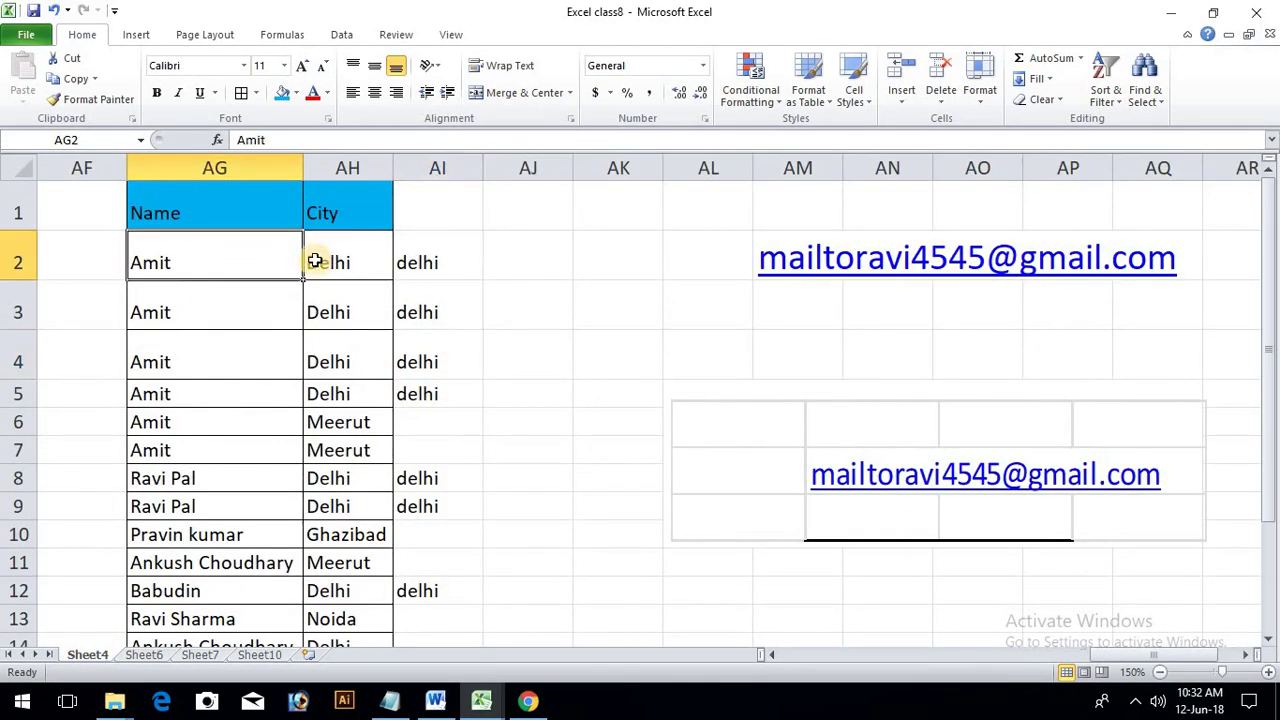
left_click(355, 252)
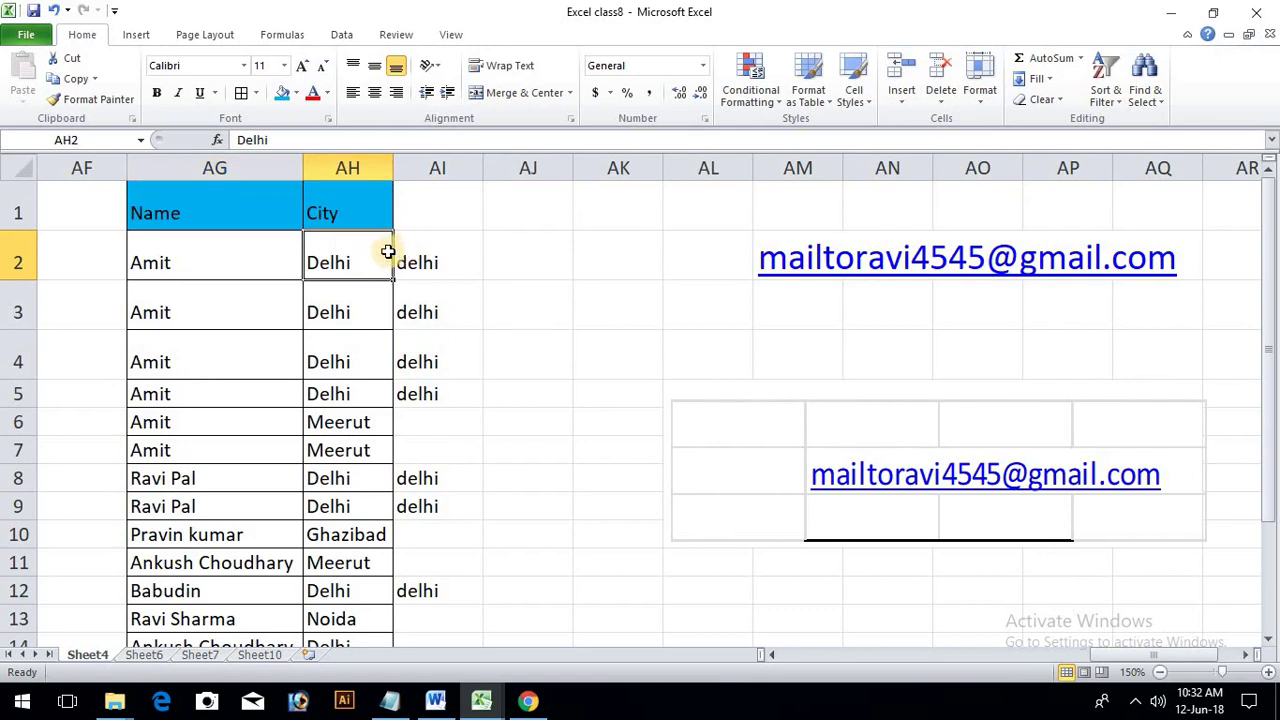
left_click(457, 262)
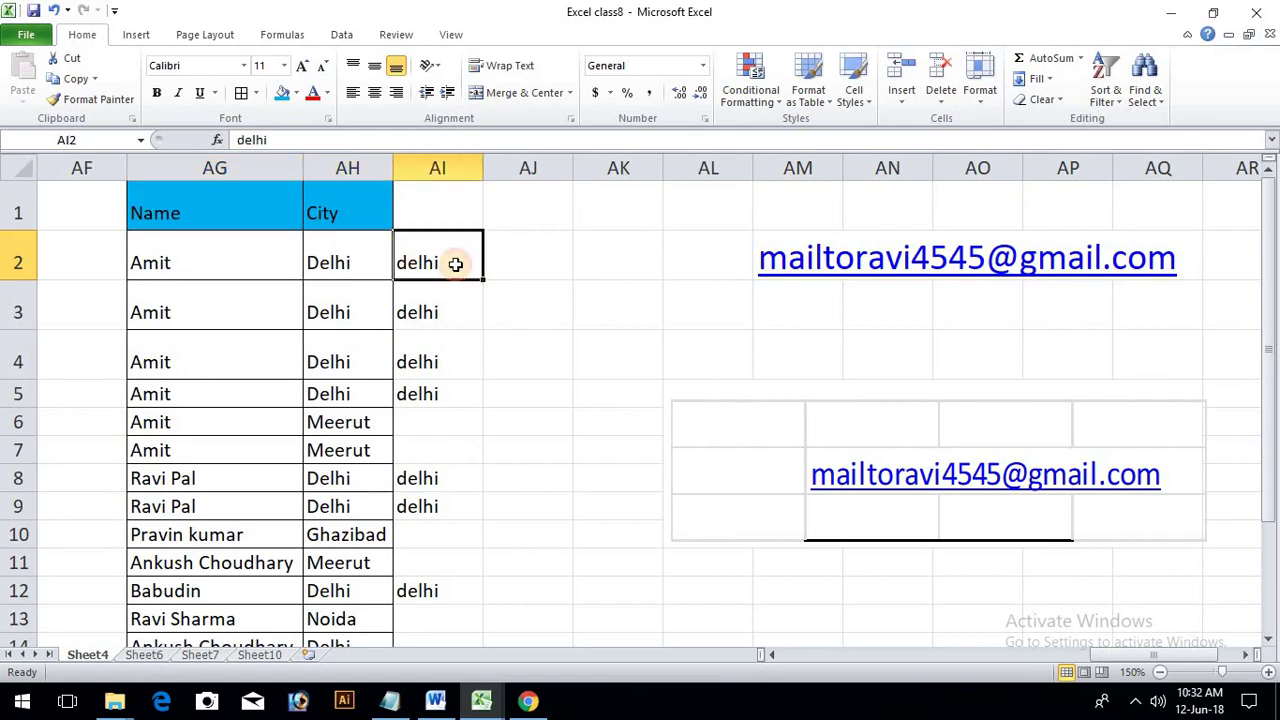
left_click(442, 426)
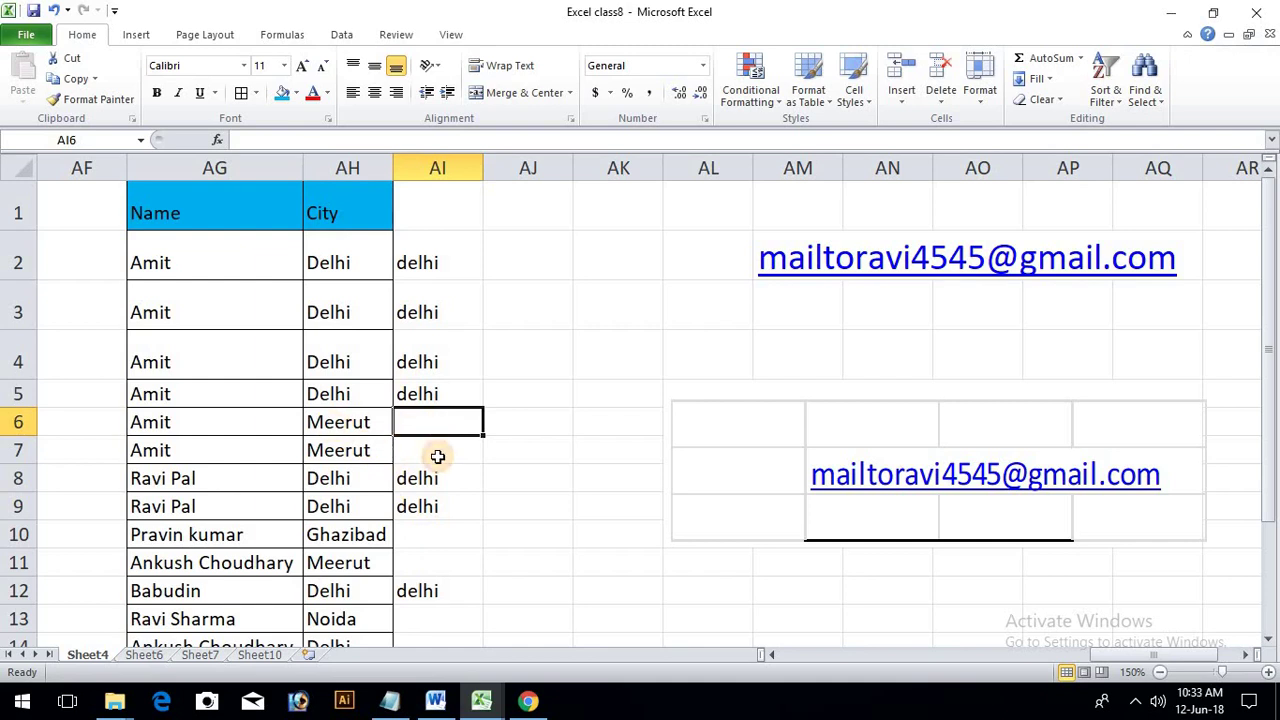
left_click(437, 455)
left_click(430, 539)
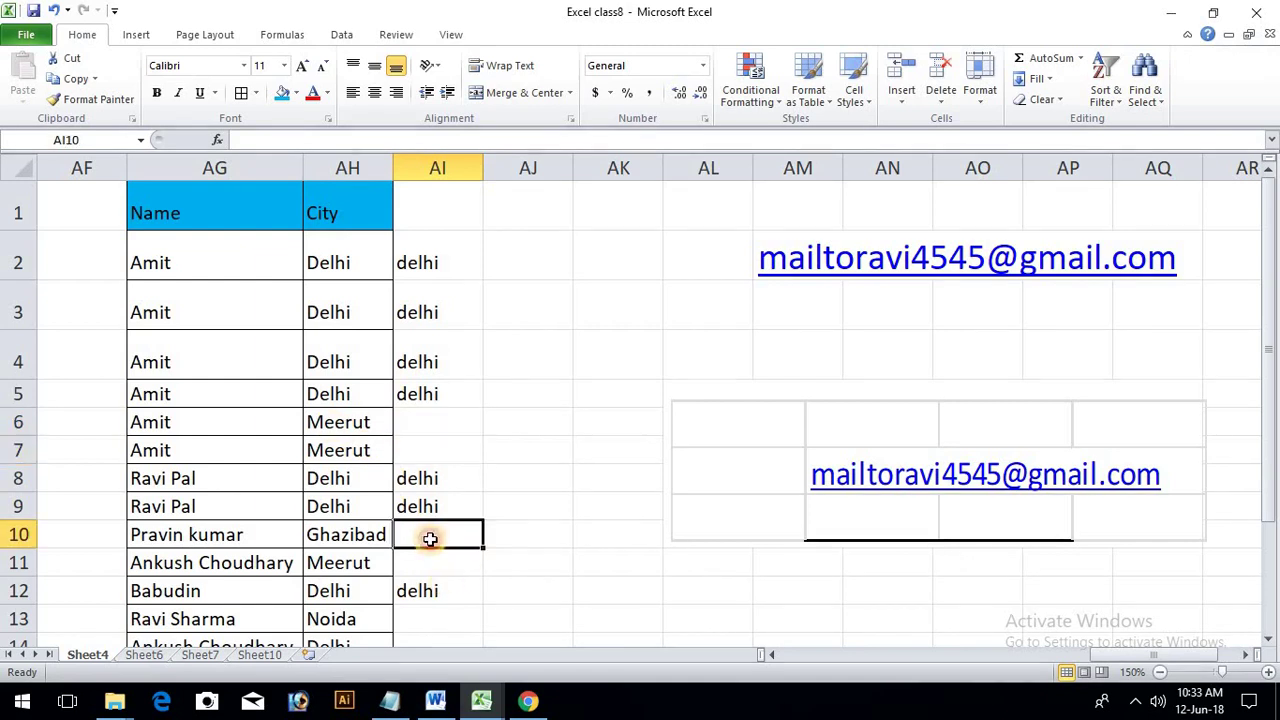
left_click(431, 204)
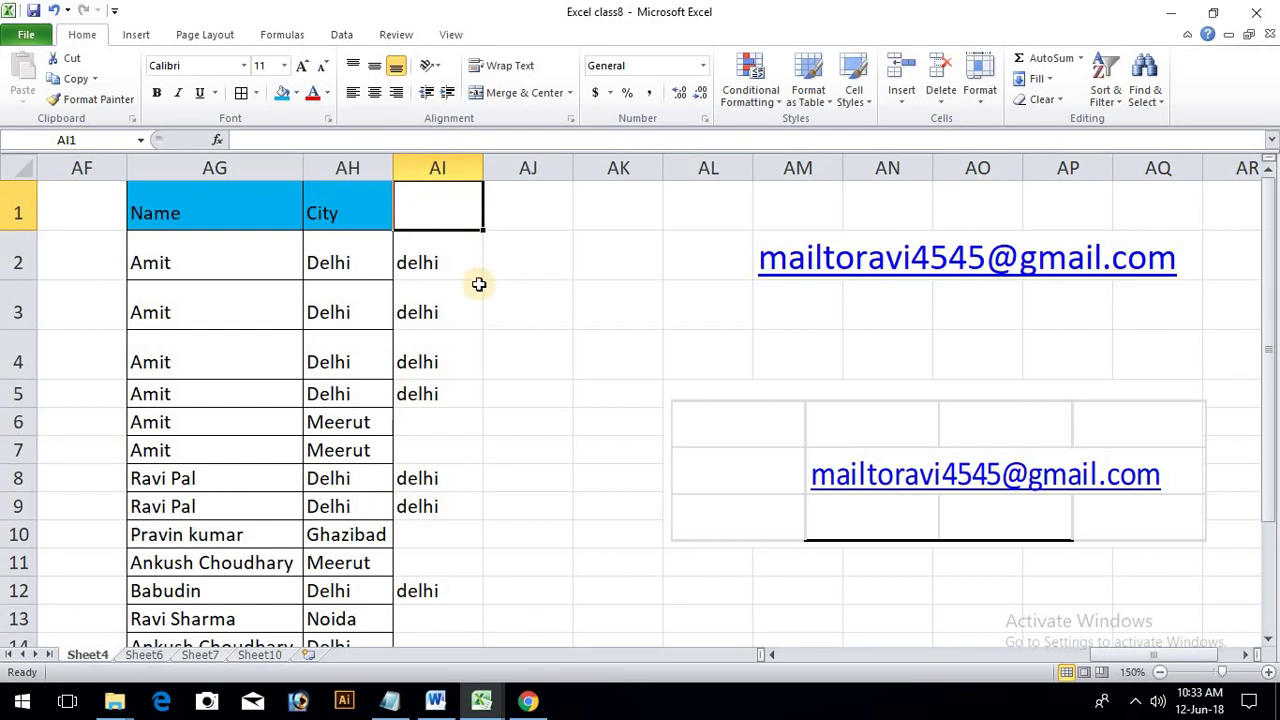
left_click(490, 262)
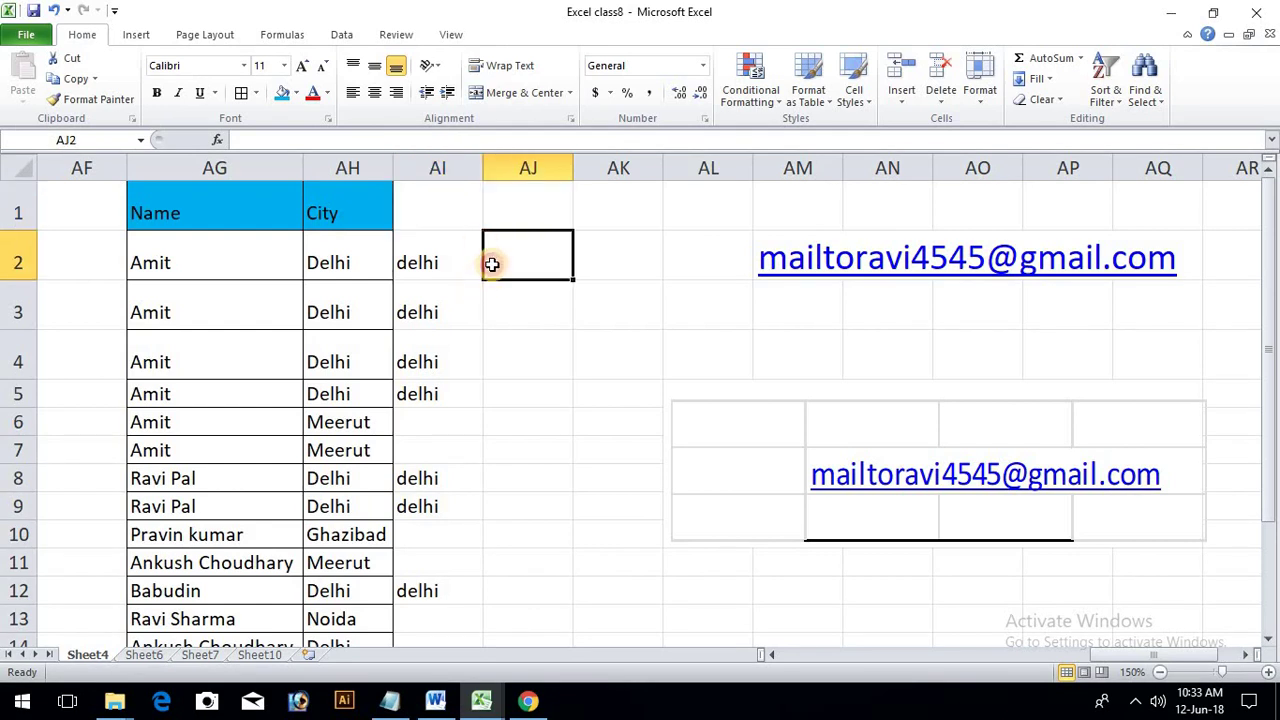
left_click(444, 206)
left_click(756, 366)
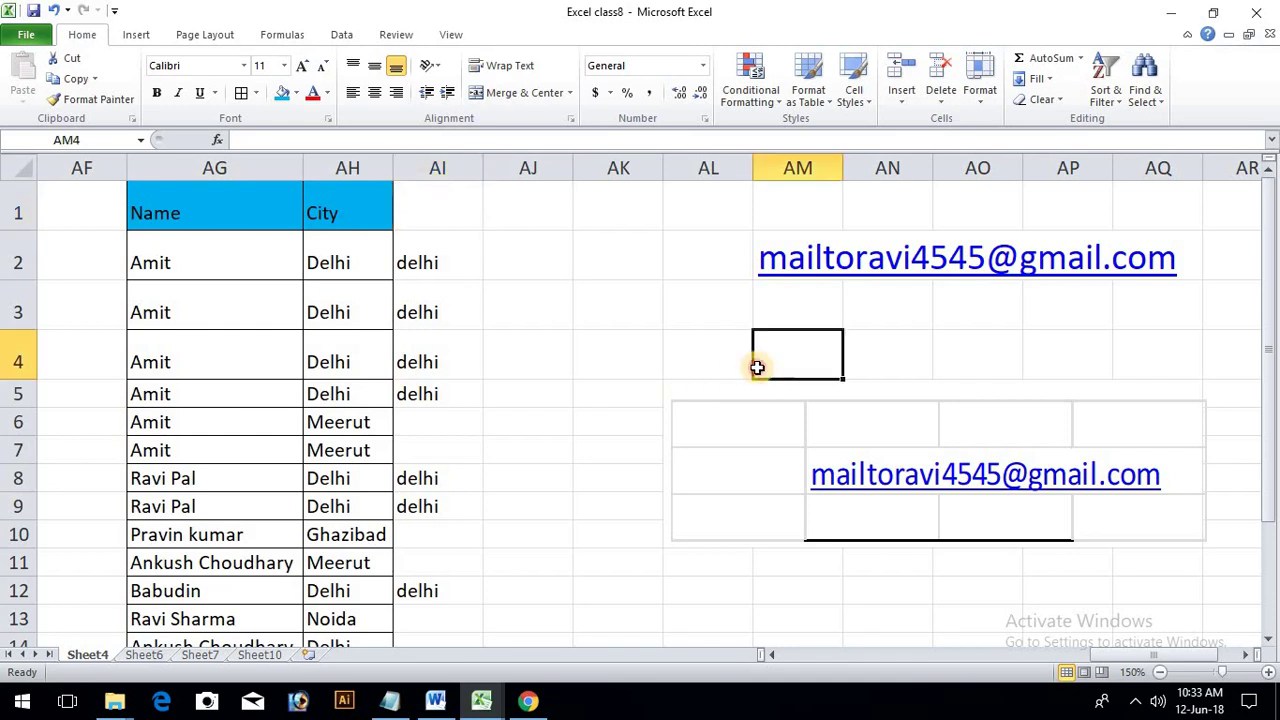
left_click_drag(696, 202, 1163, 330)
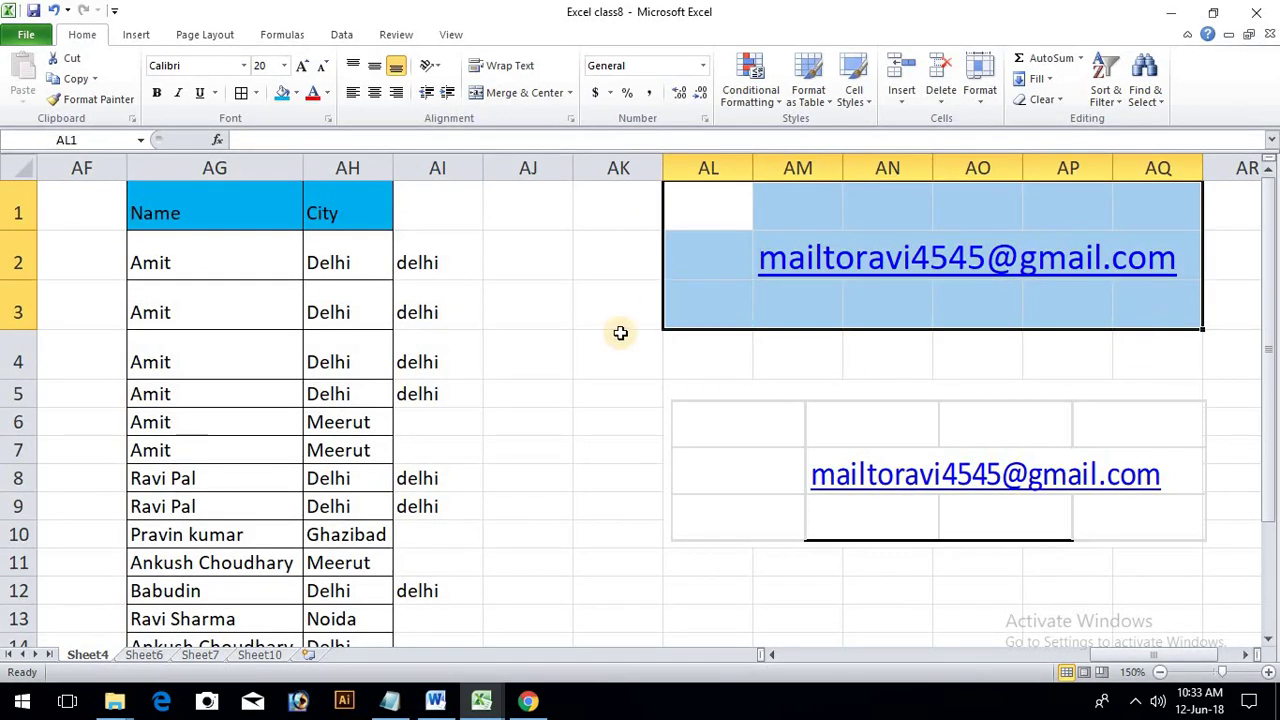
left_click(594, 335)
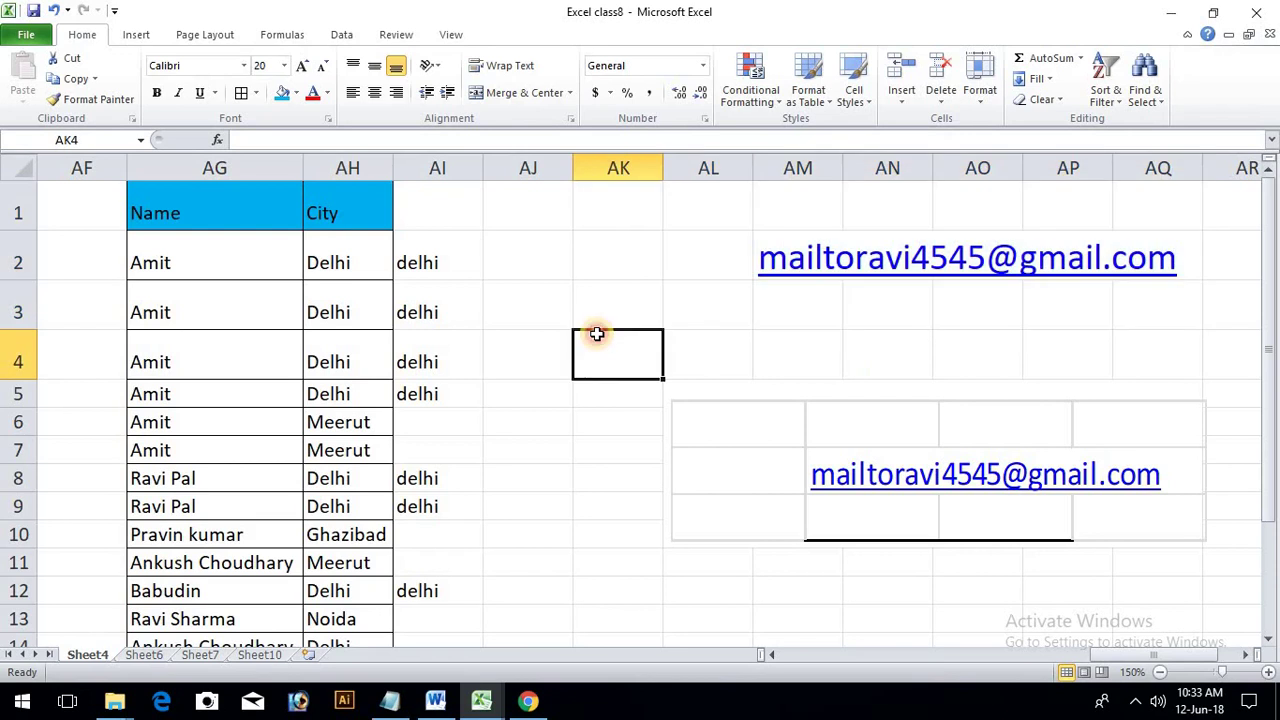
left_click(140, 654)
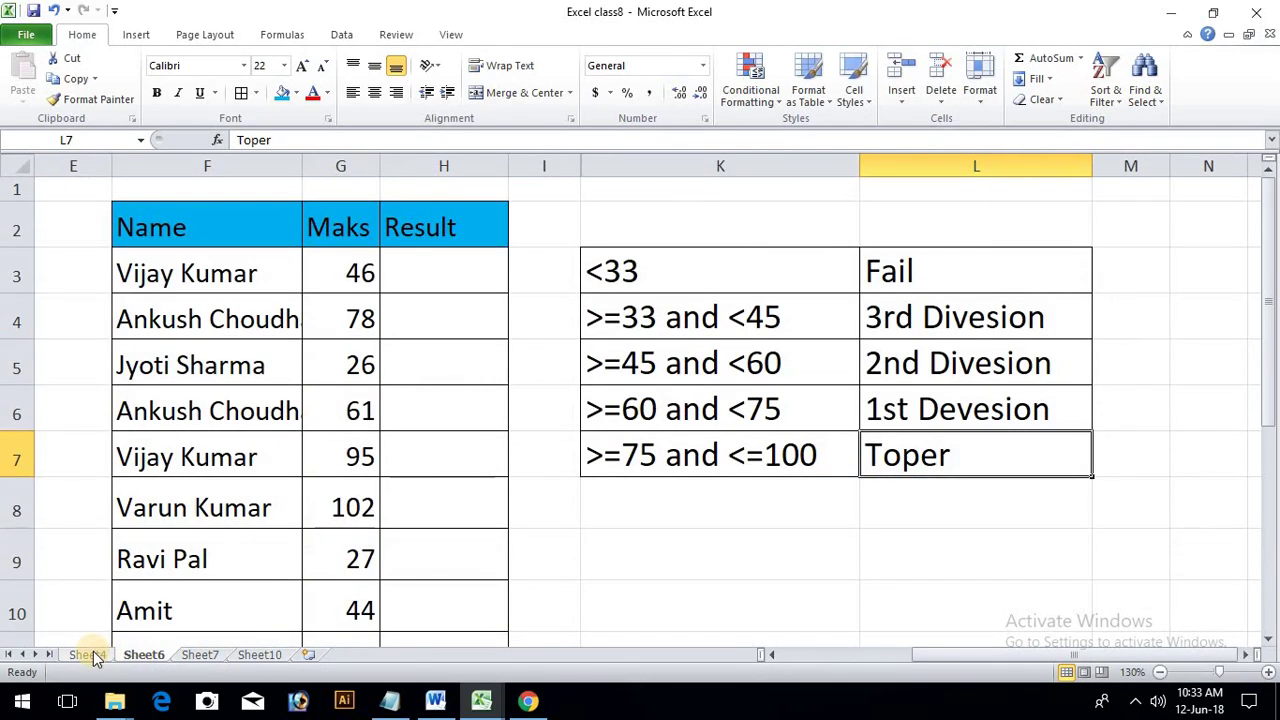